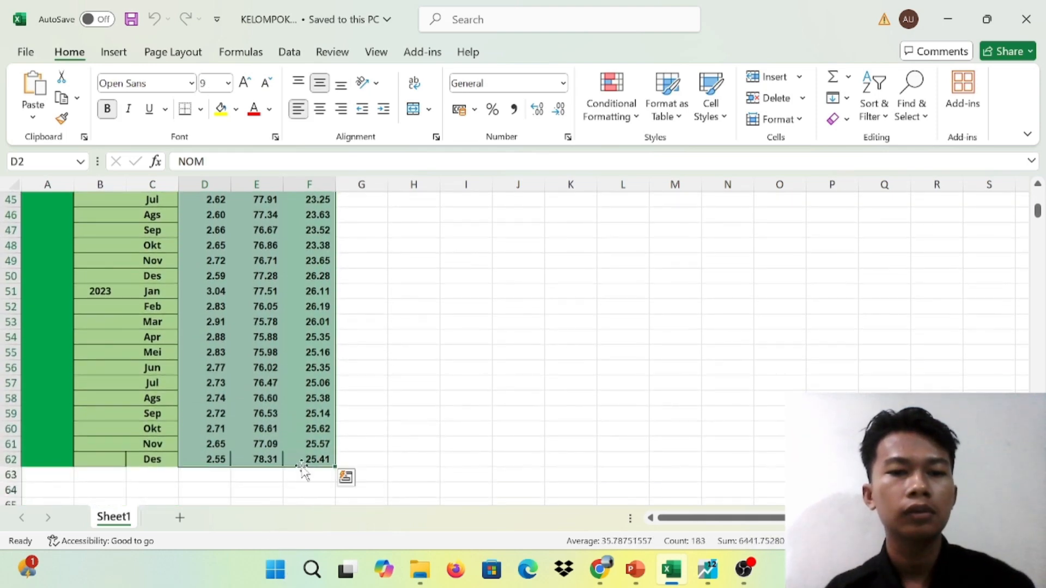
Copy the NOM, BOPO and CAR data in D2:F62 and switch to EViews
key("ctrl+c")
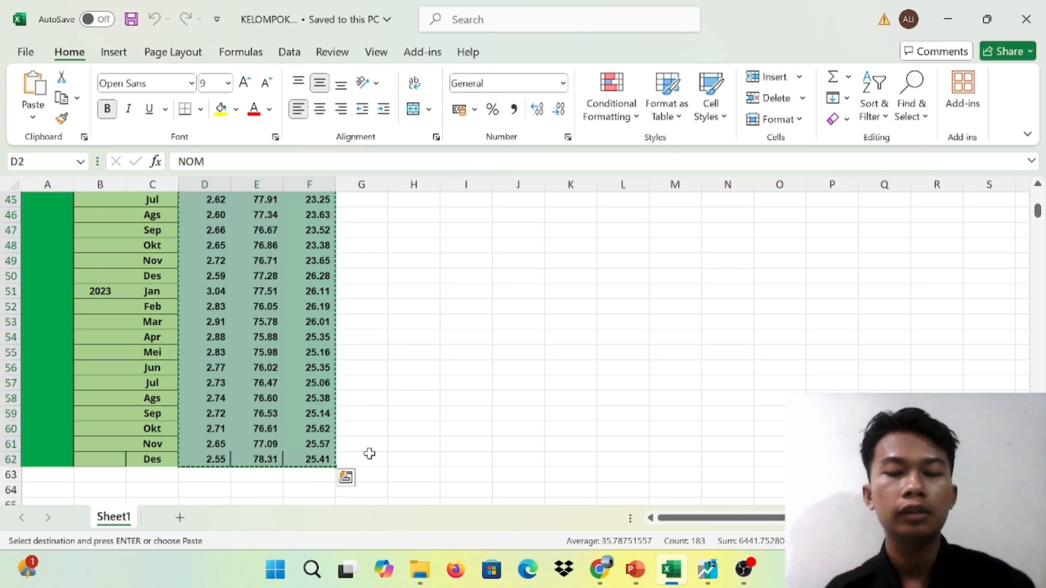
mouse_move(707, 569)
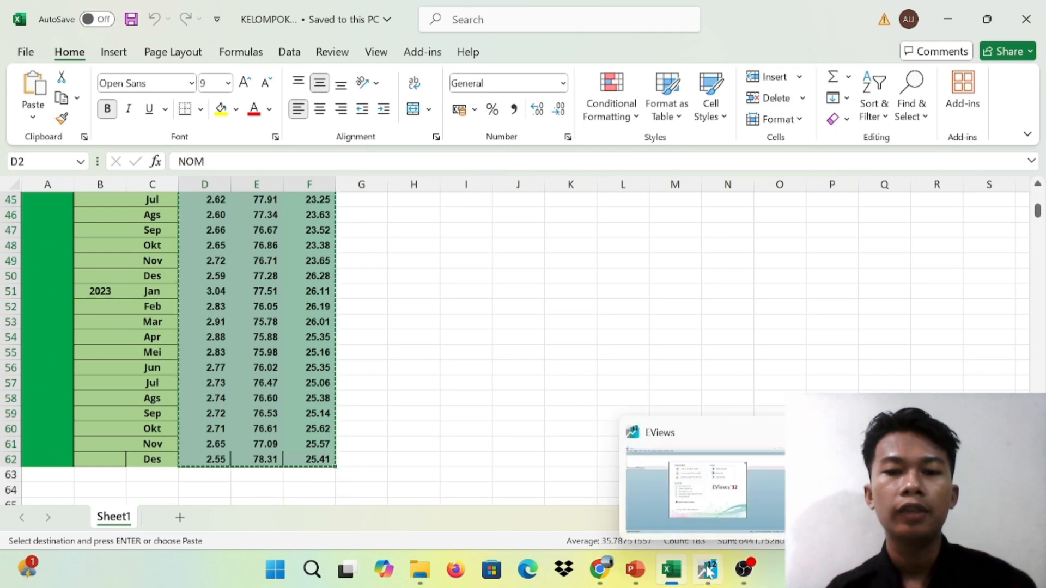
left_click(709, 496)
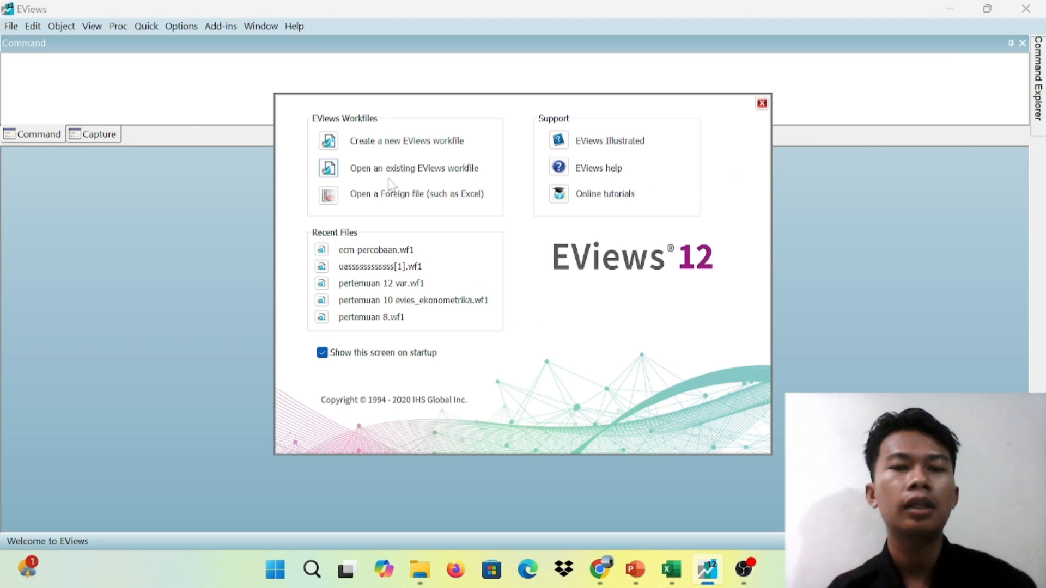
Create a new dated workfile with monthly frequency, start date 2019 and end date 2023
left_click(428, 142)
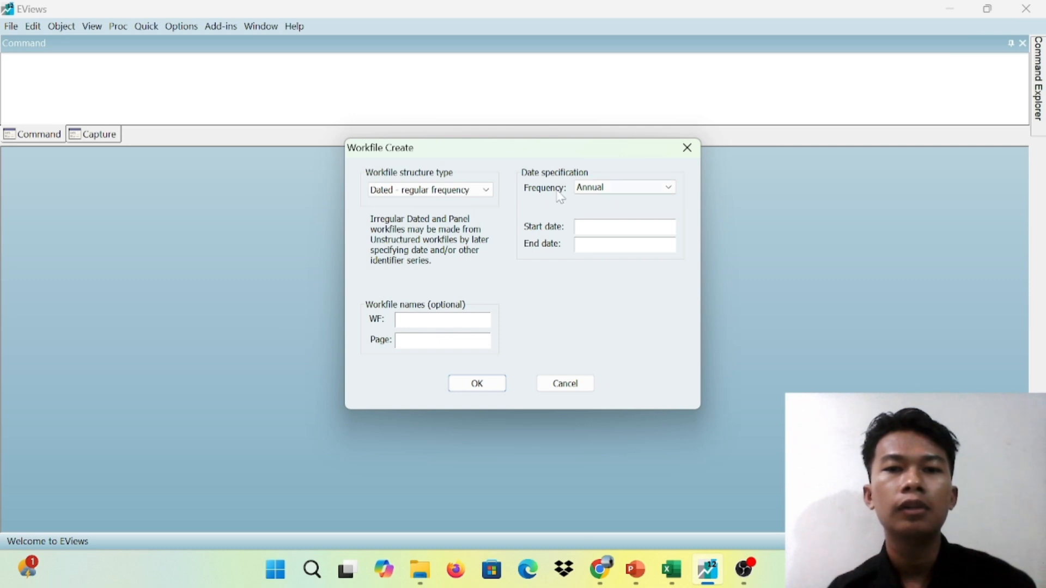
left_click(646, 189)
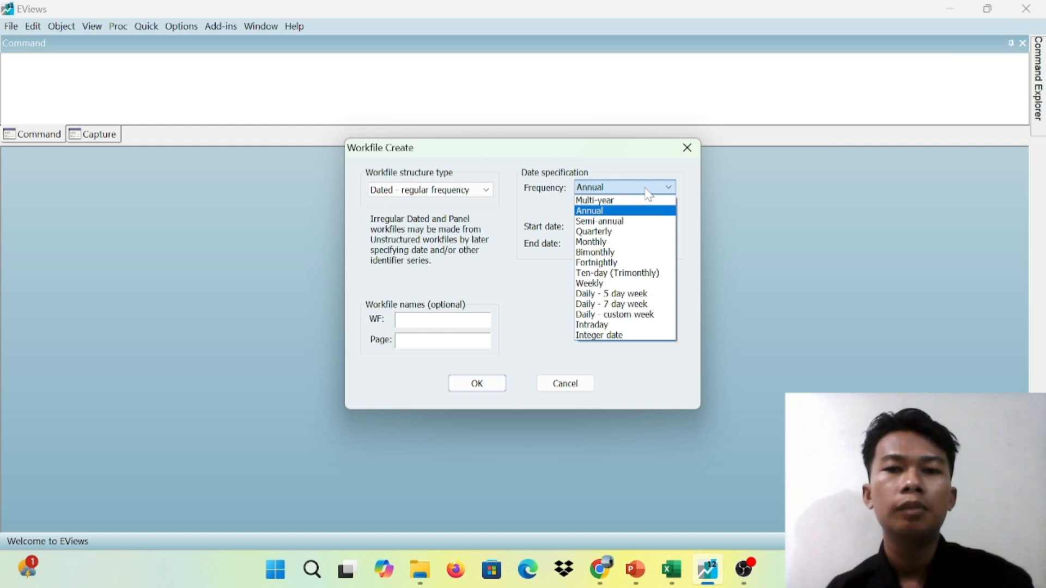
key("Down")
key("Down")
key("Down")
key("Return")
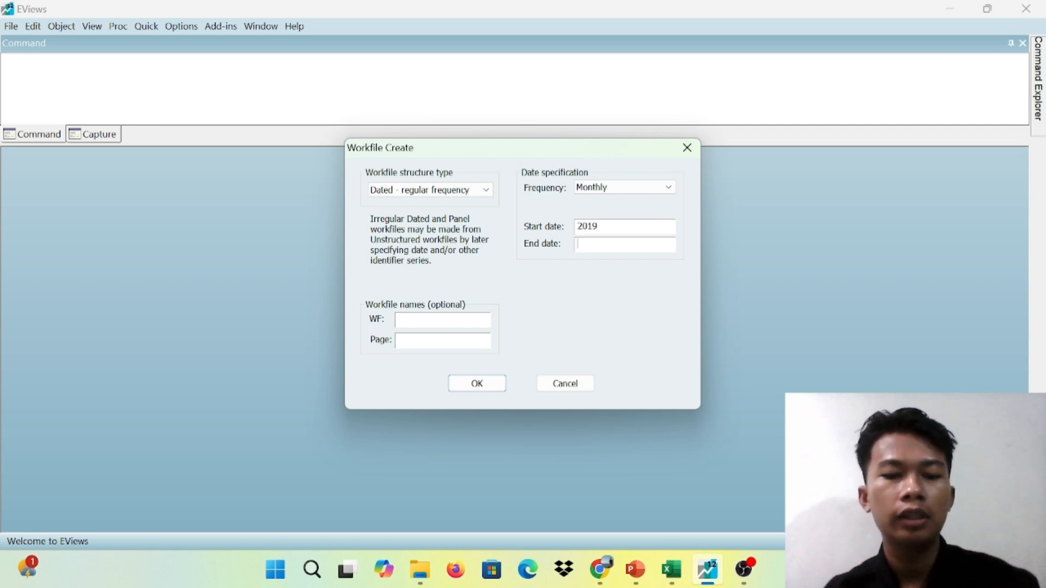
type("2023")
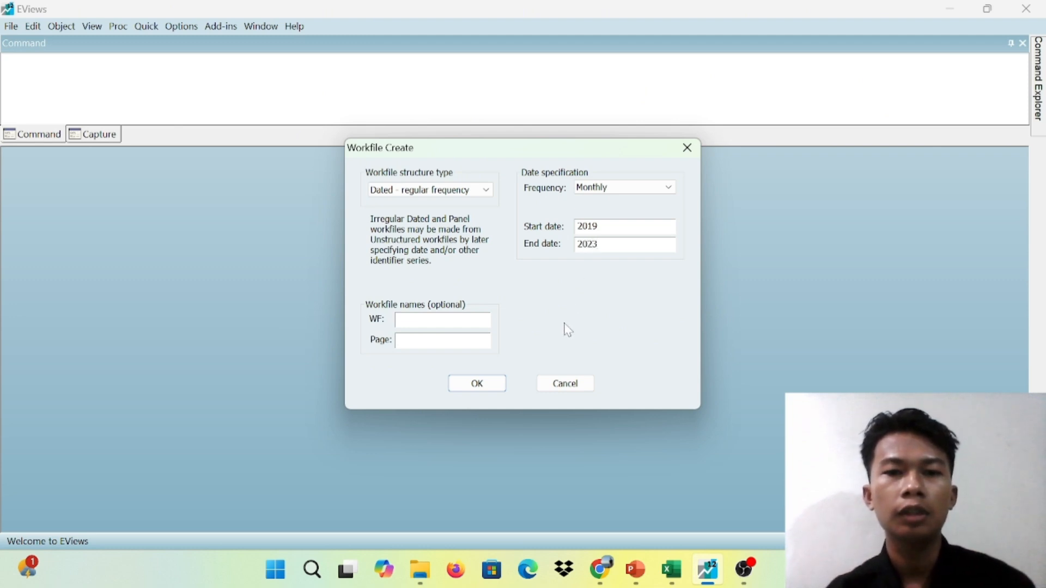
left_click(477, 383)
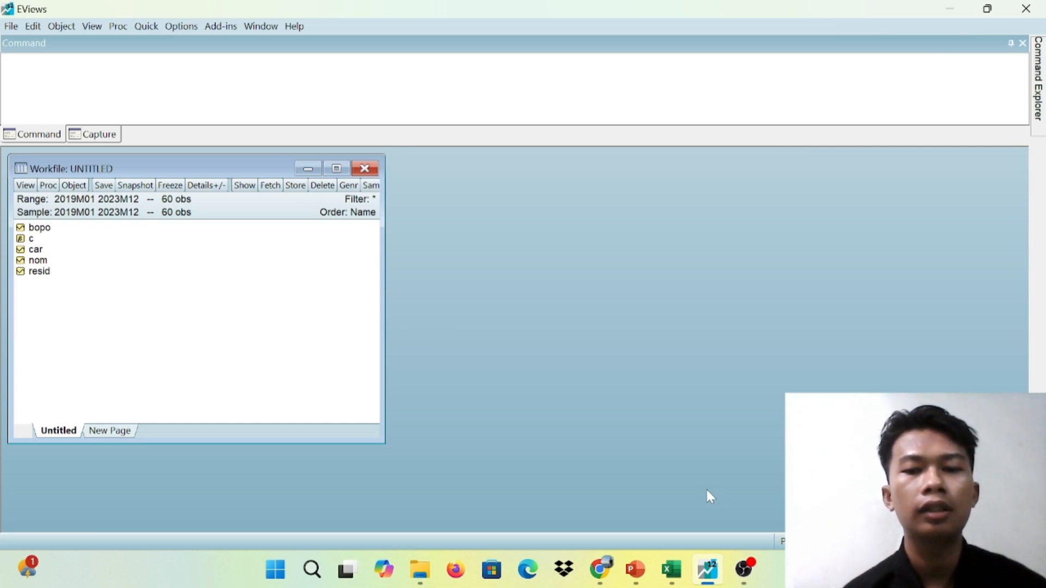
Open an empty group beside the workfile window and paste the copied data with its series names in the header row
left_click(152, 27)
left_click(214, 104)
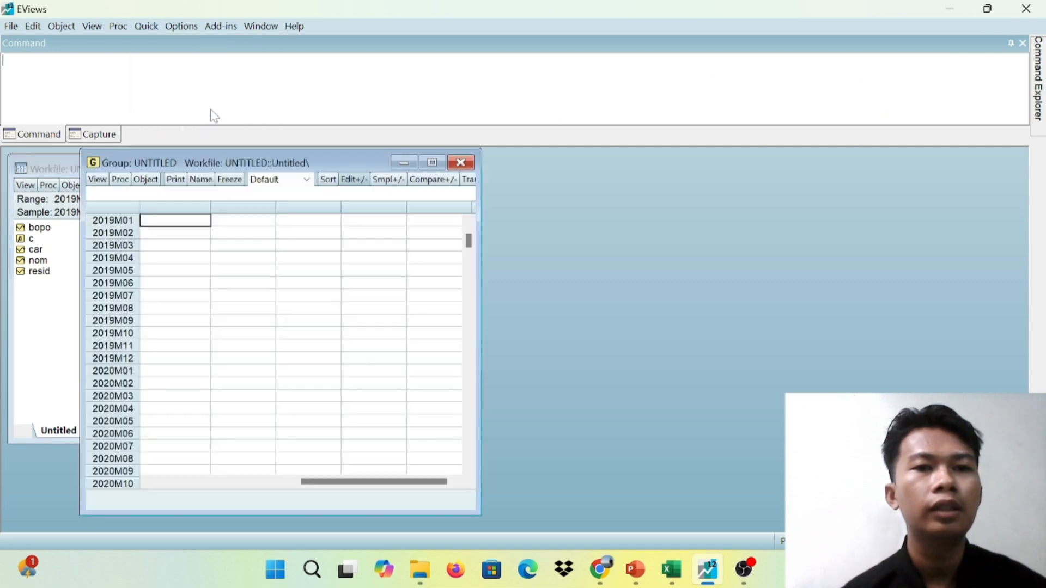
left_click_drag(347, 162, 660, 154)
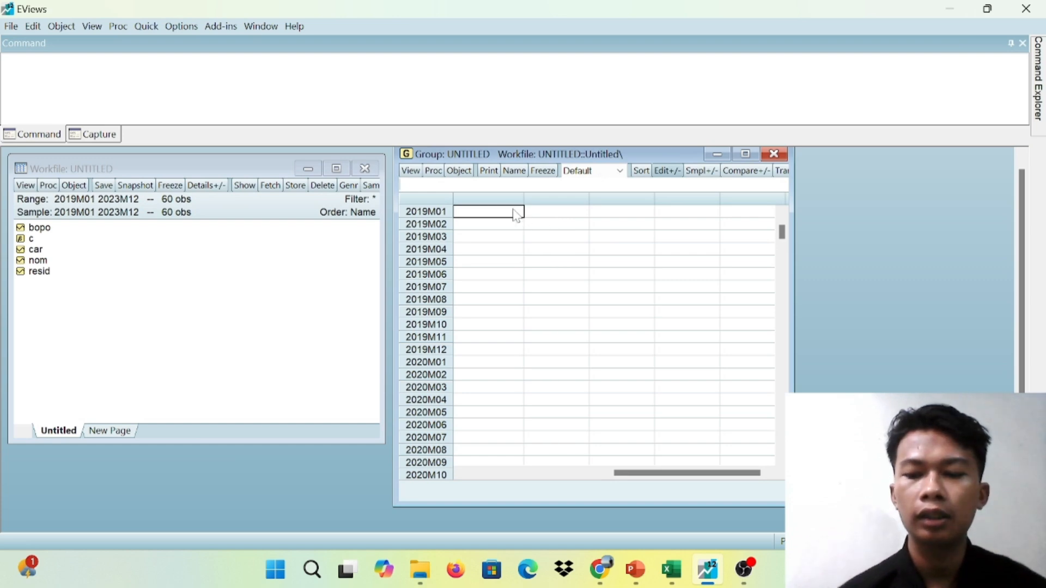
key("Up")
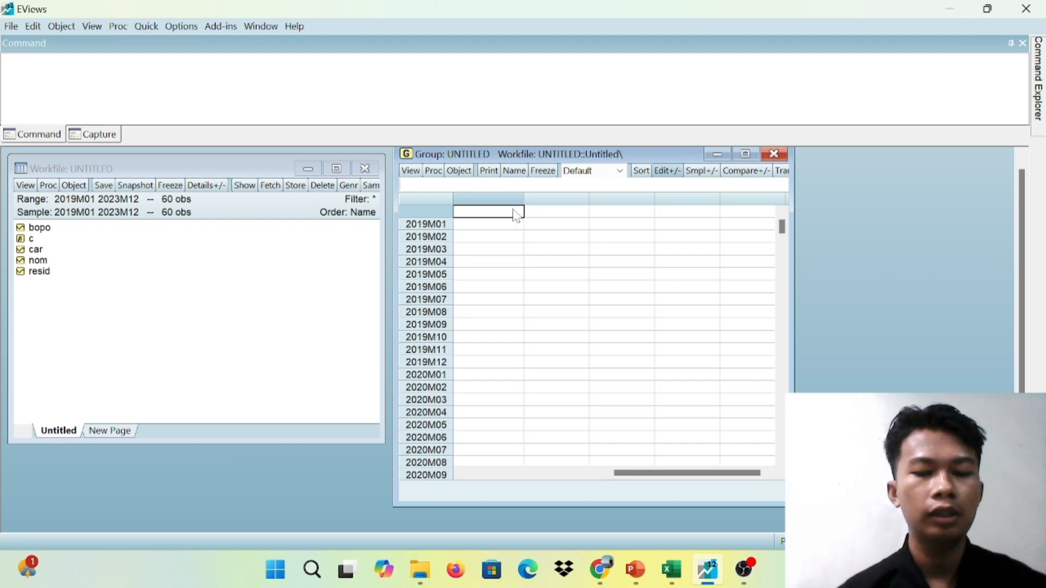
key("ctrl+v")
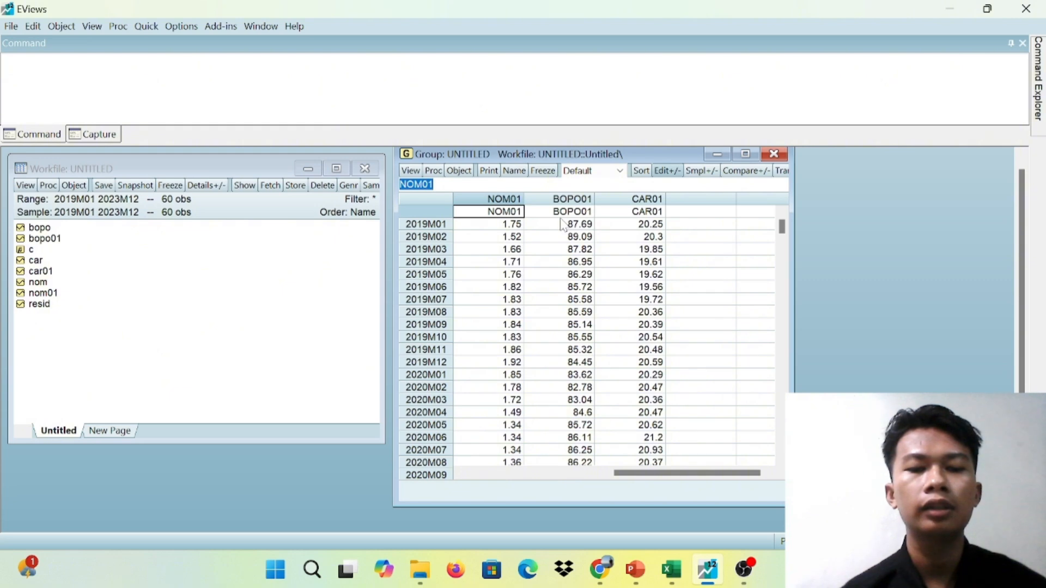
Show the group's descriptive statistics for the common sample
left_click(417, 171)
mouse_move(491, 252)
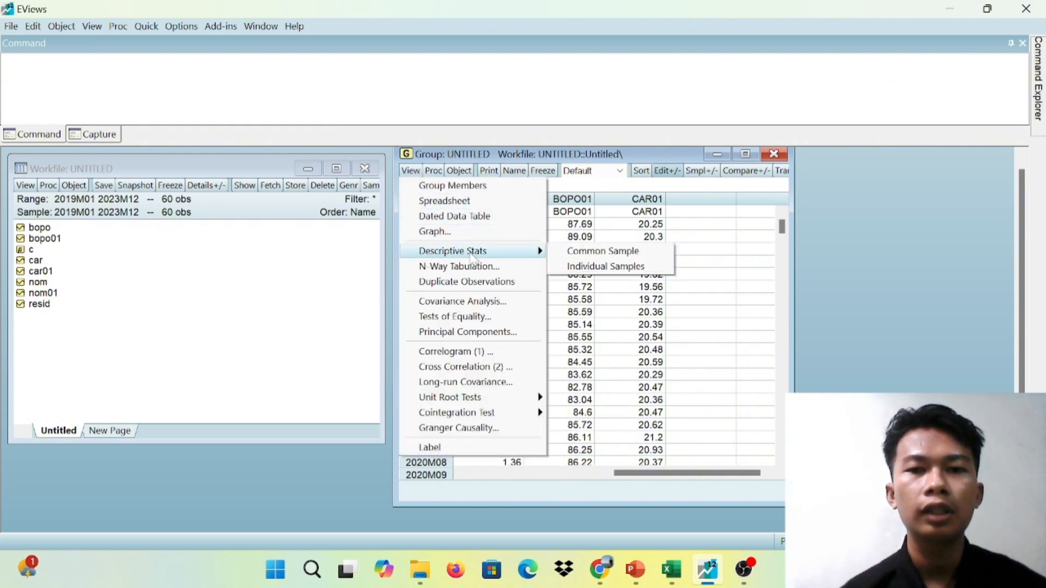
left_click(589, 255)
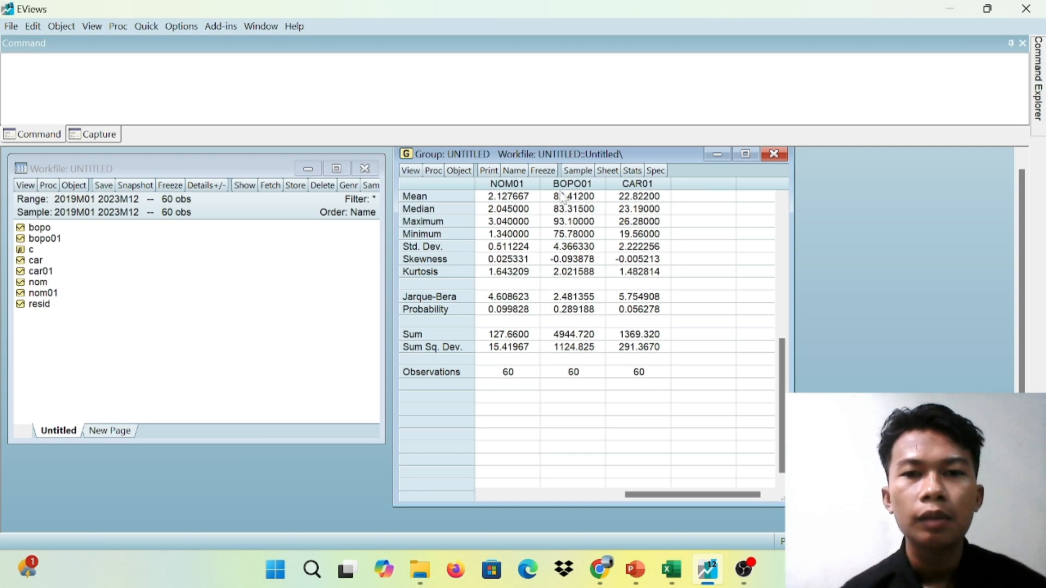
Freeze the descriptive statistics as a table, name it _1_DESKRIPTIF, and close the table window
left_click(545, 171)
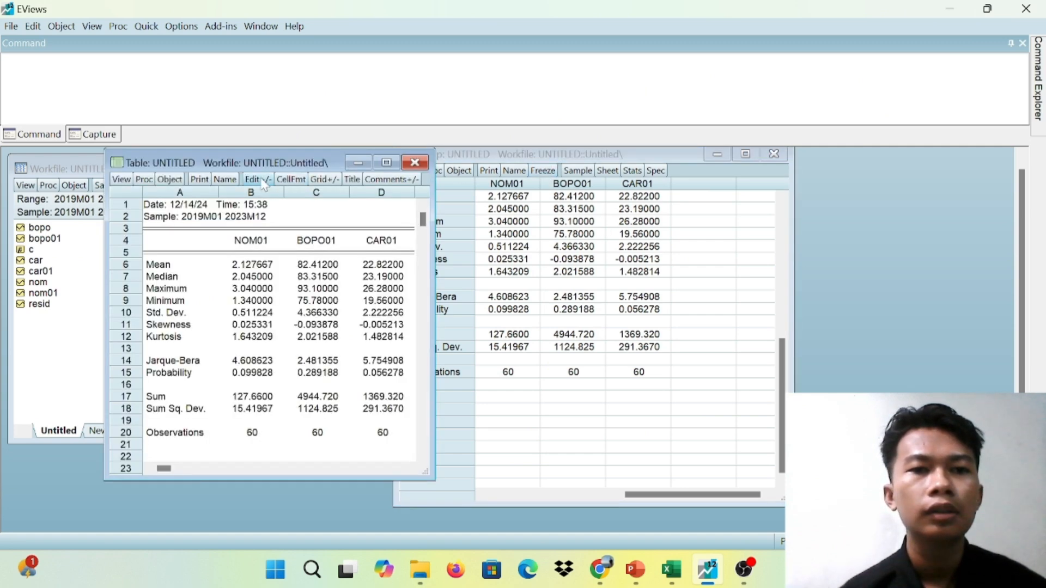
left_click(225, 179)
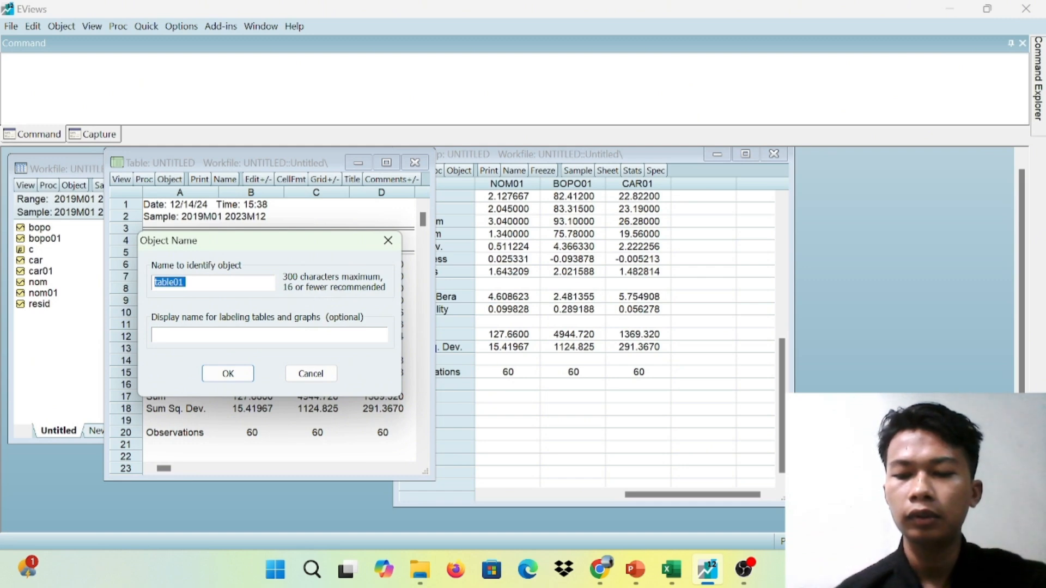
key("BackSpace")
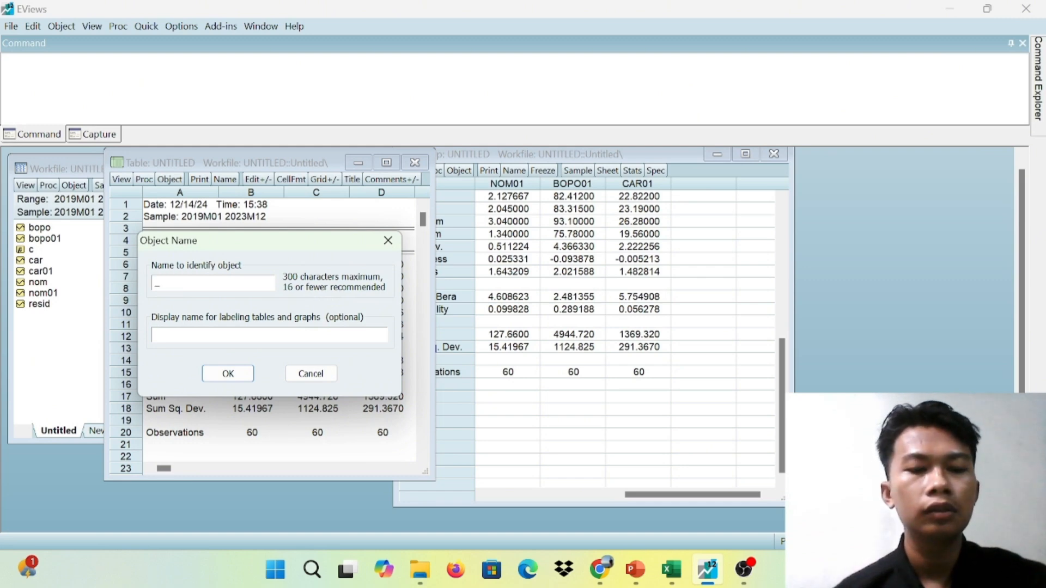
type("_1_")
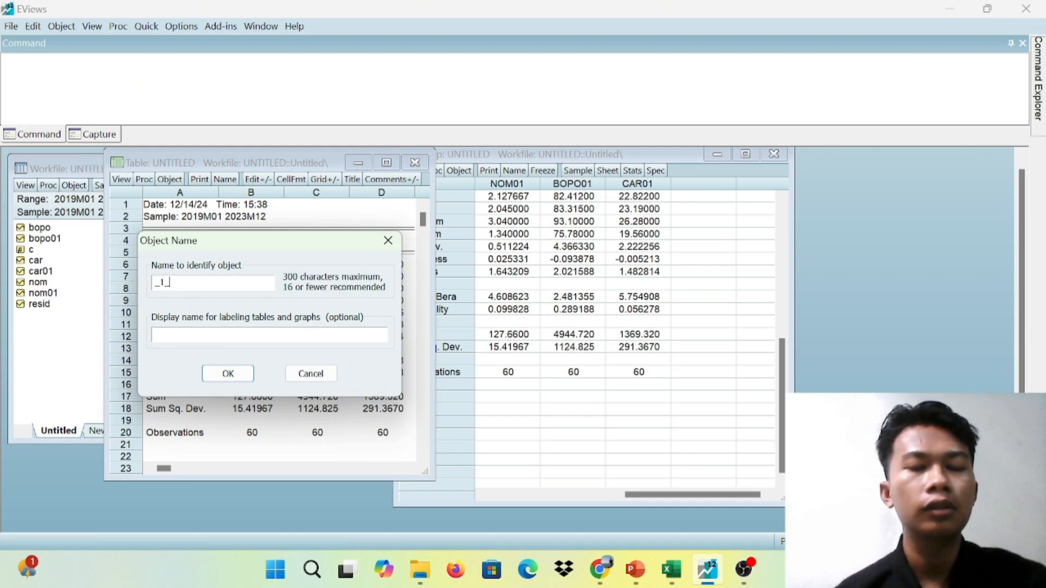
type("DESK")
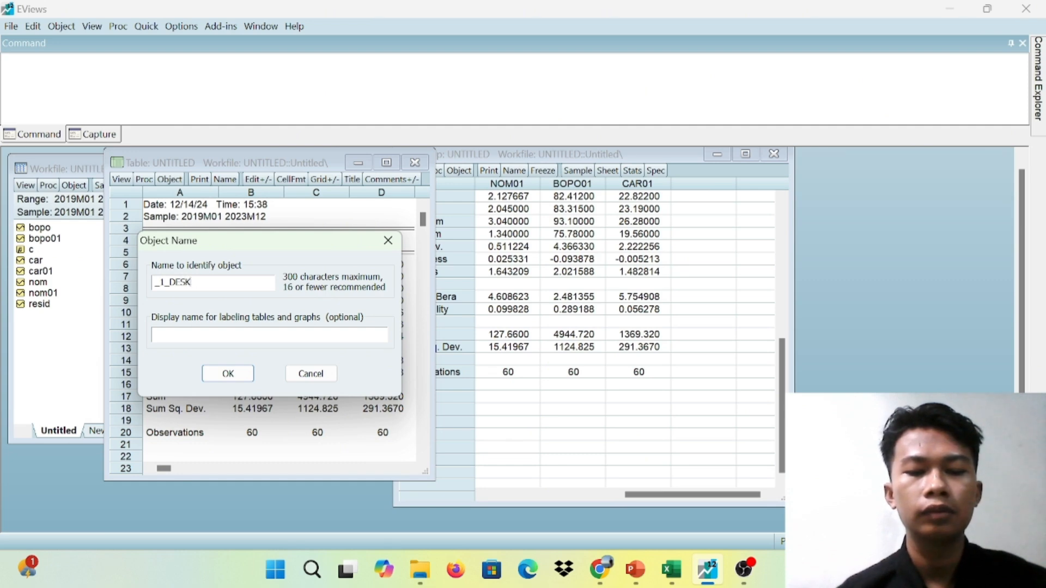
type("RIPTIF")
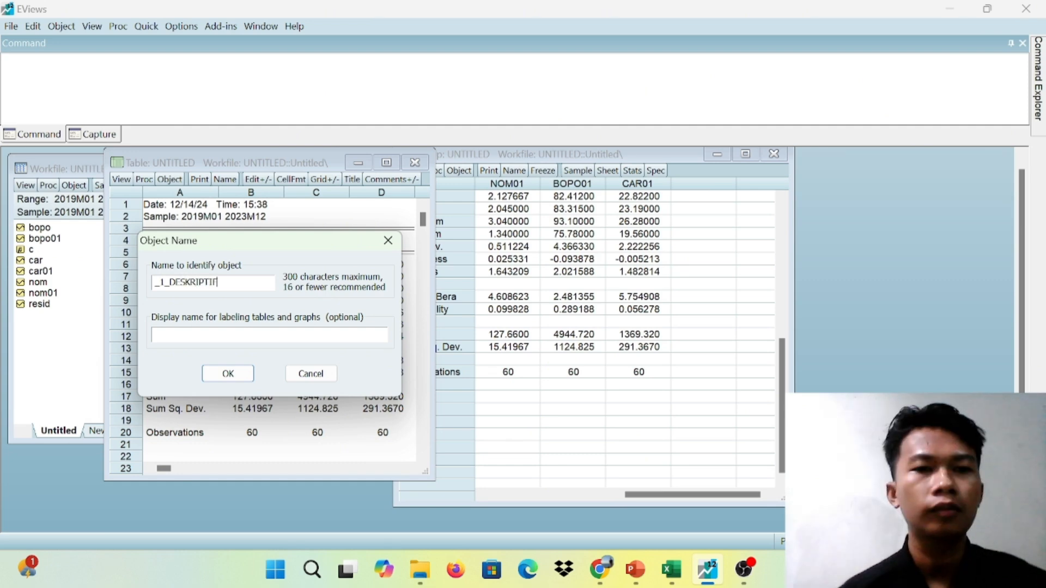
left_click(227, 374)
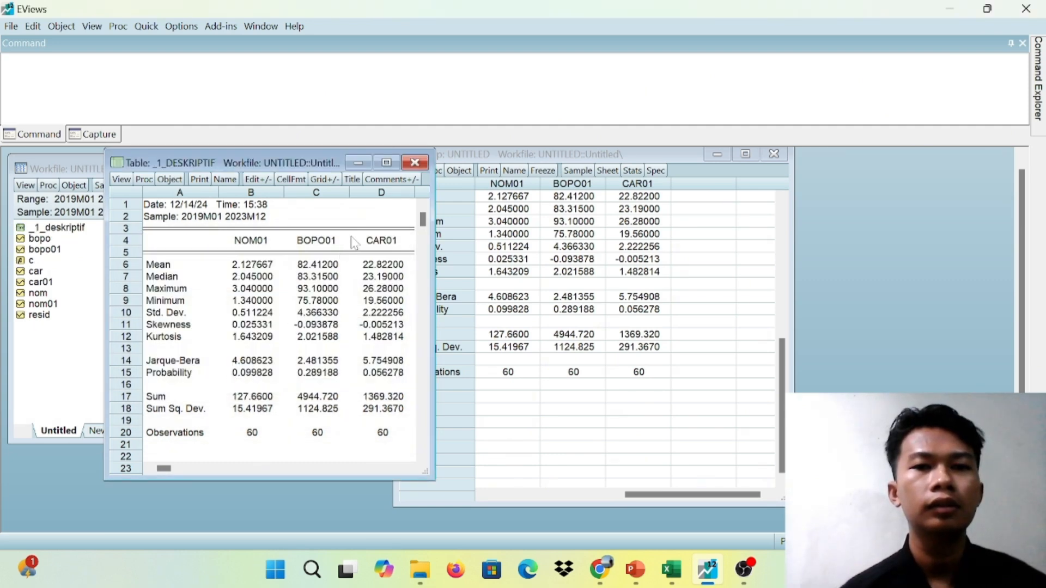
left_click(414, 163)
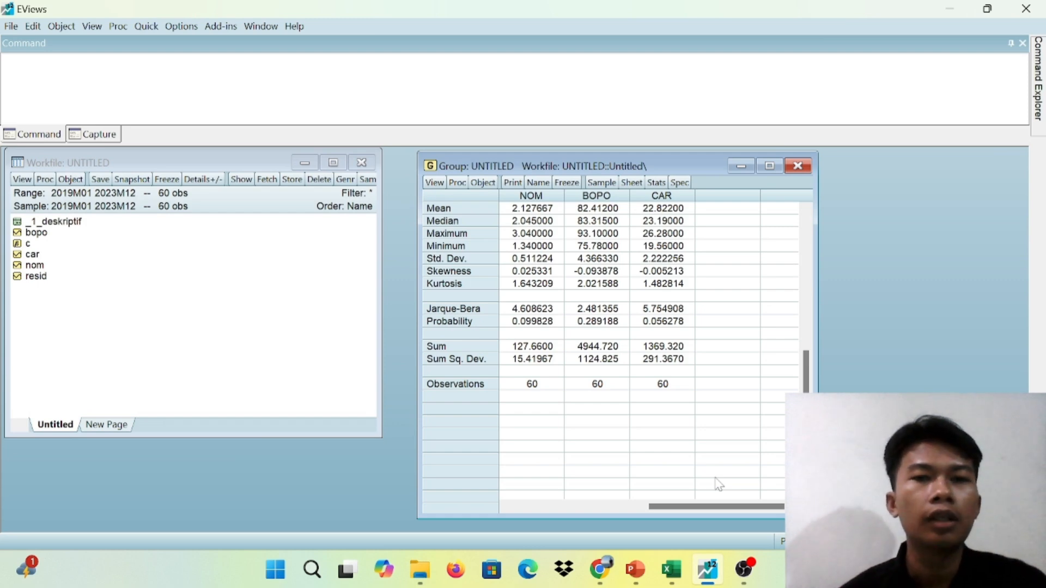
Run a covariance analysis on the NOM, BOPO and CAR group with only Correlation selected and the Single table layout
left_click(439, 185)
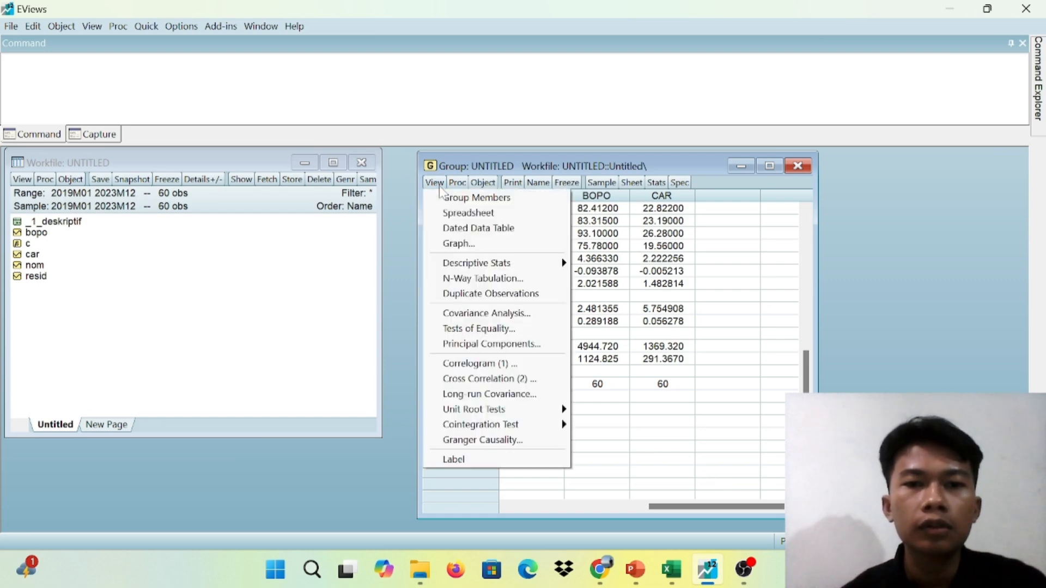
left_click(502, 317)
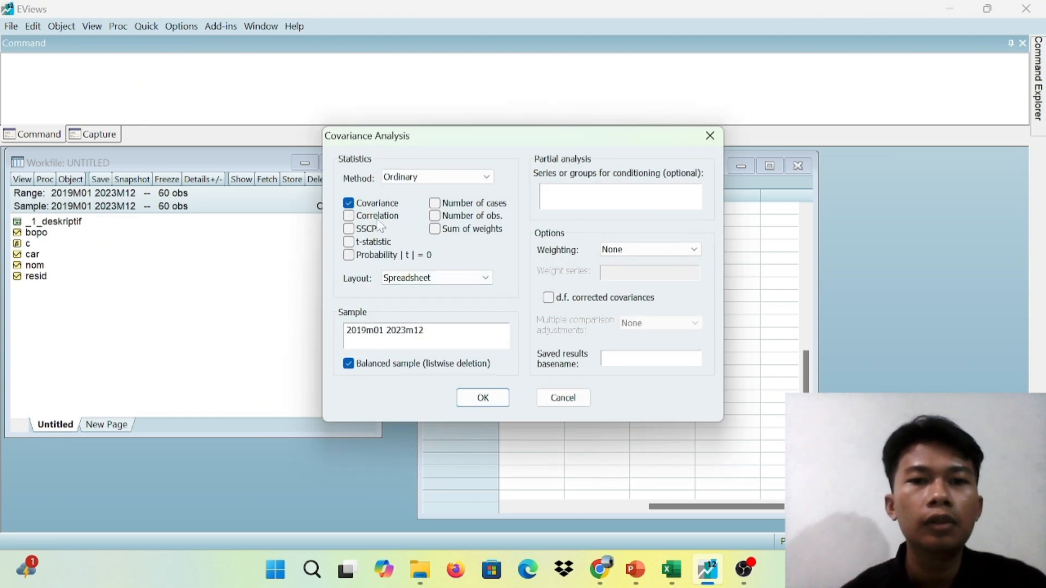
left_click(349, 216)
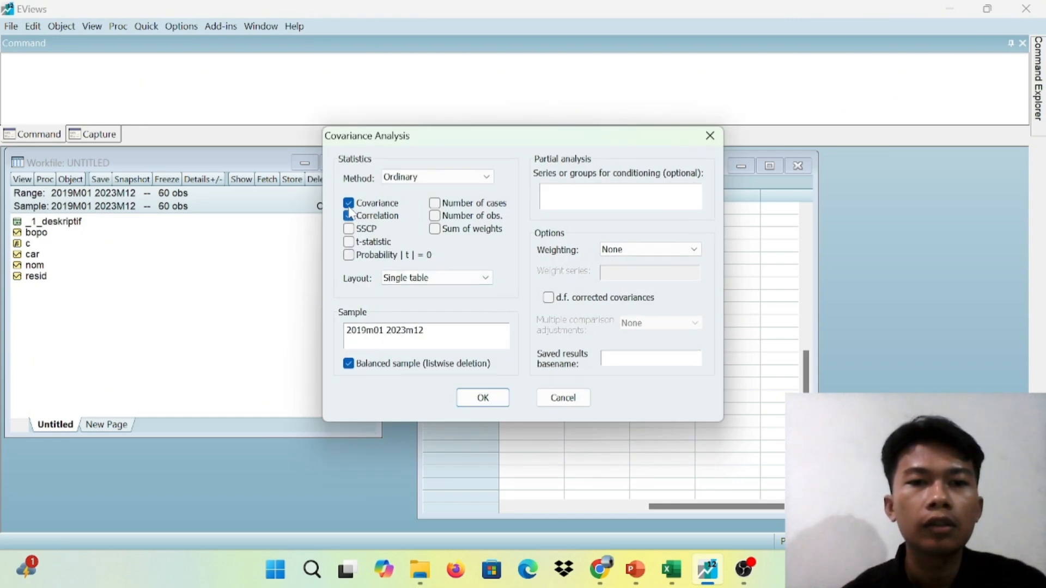
left_click(349, 203)
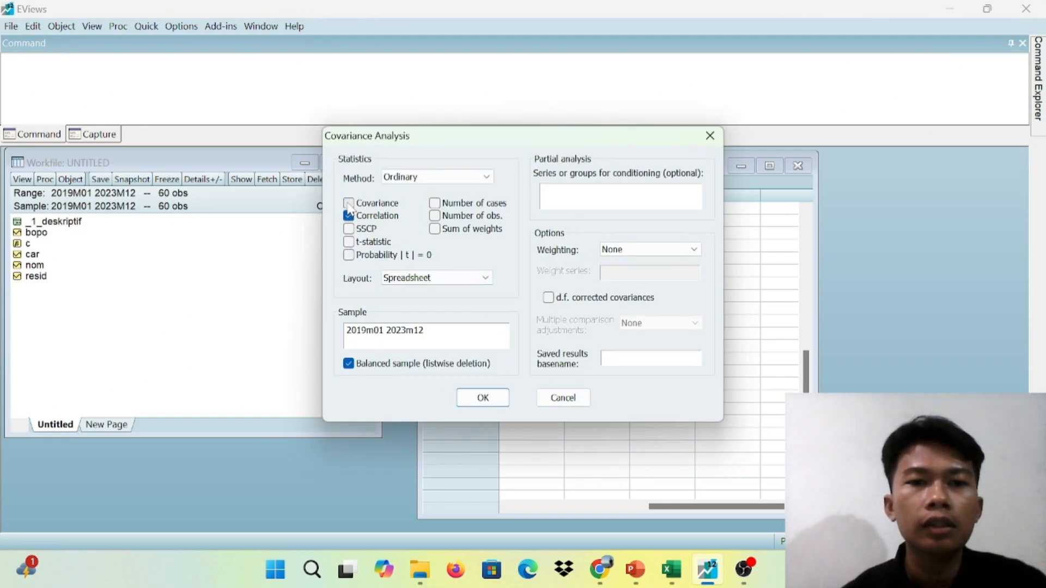
left_click(486, 278)
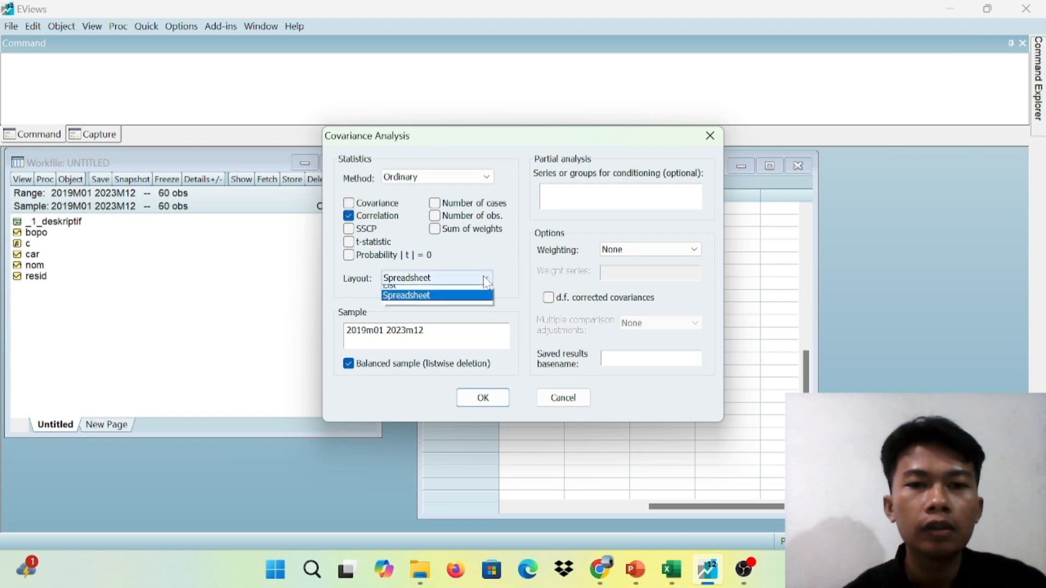
left_click(436, 297)
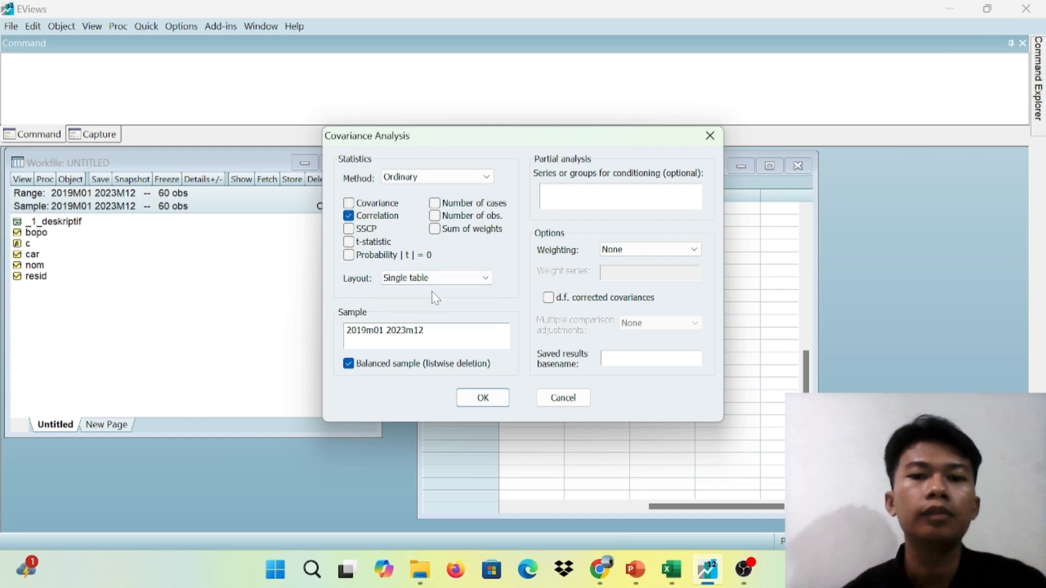
left_click(482, 398)
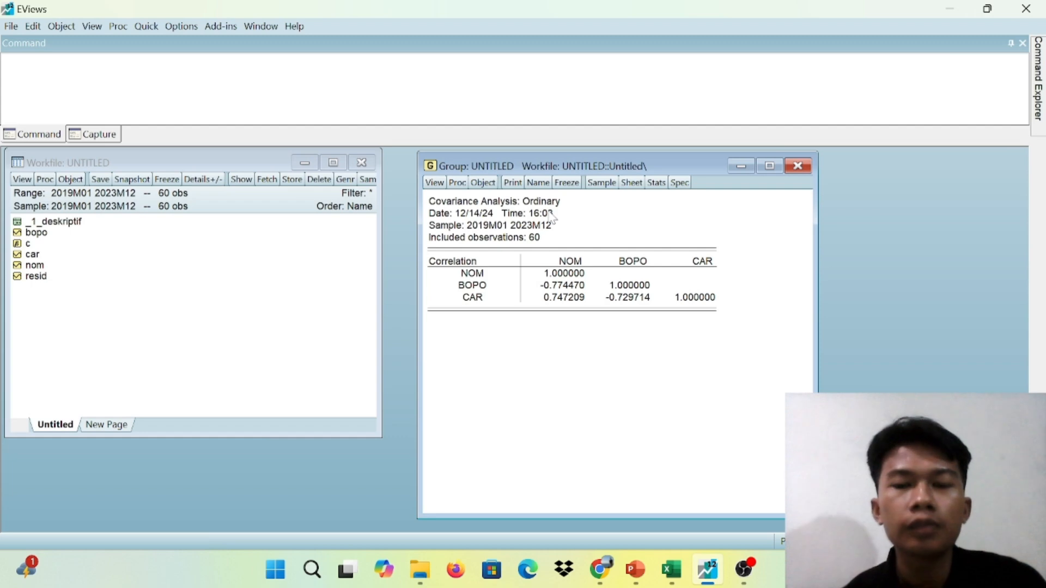
Freeze the correlation matrix as a table, name it _2_MULTIKO, and minimize the table window
left_click(567, 183)
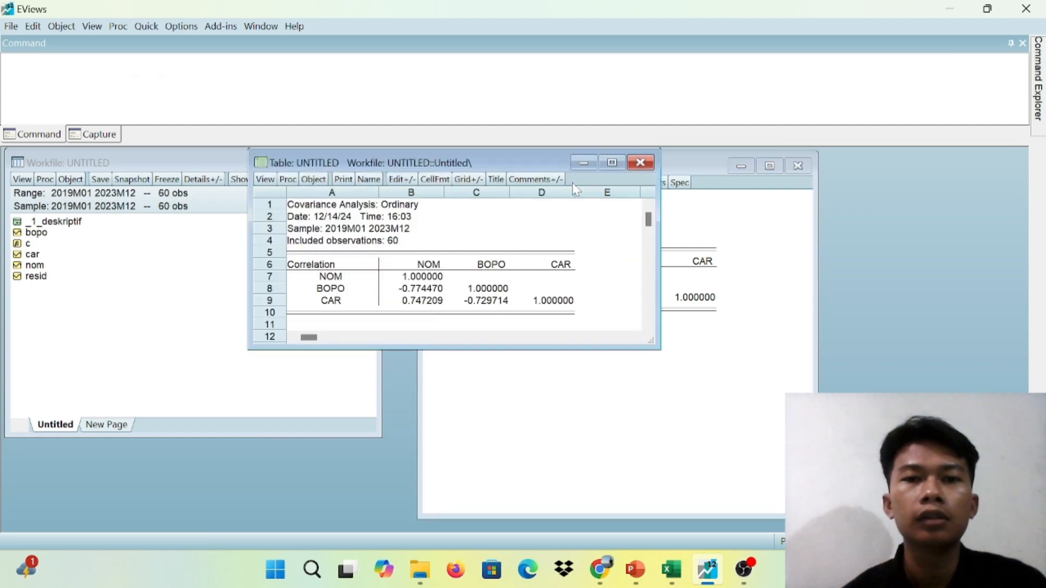
left_click(369, 179)
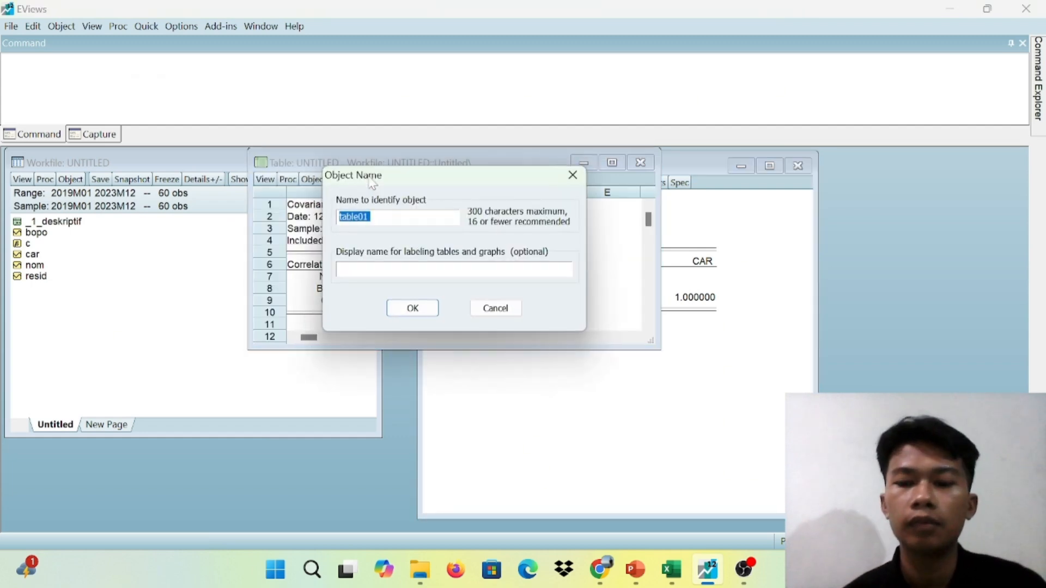
key("BackSpace")
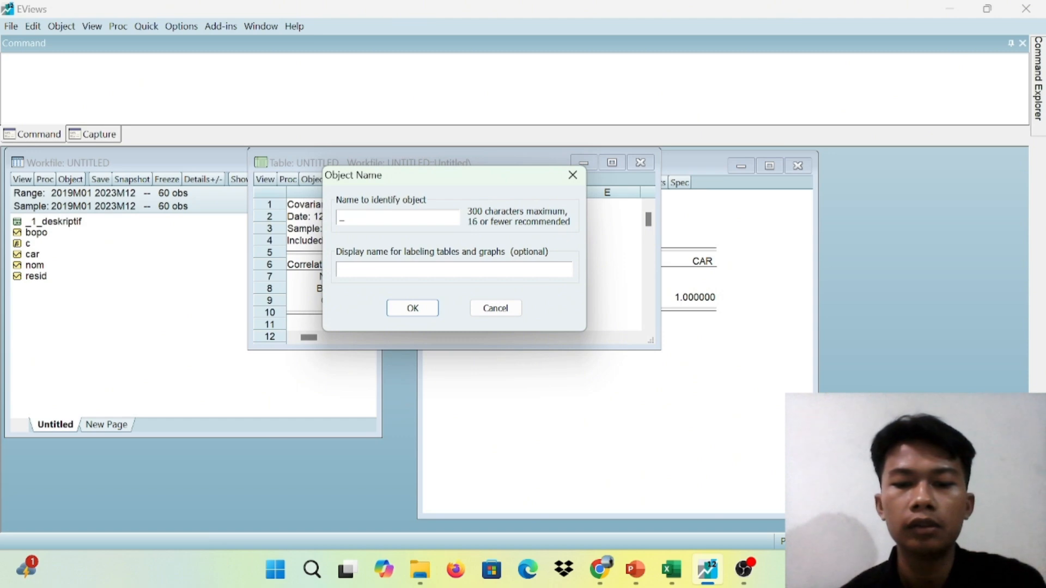
type("_2")
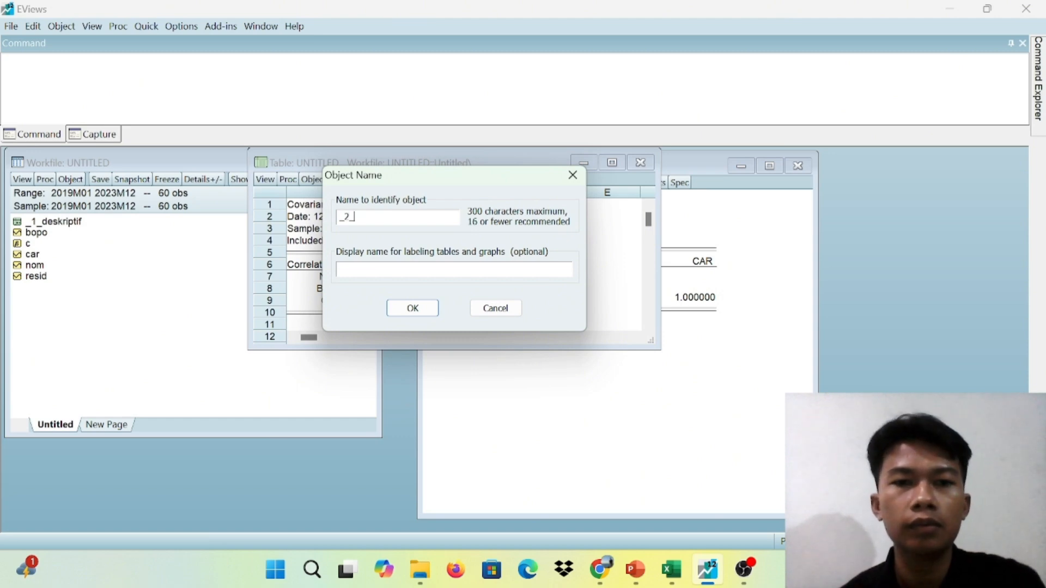
type("_MULT")
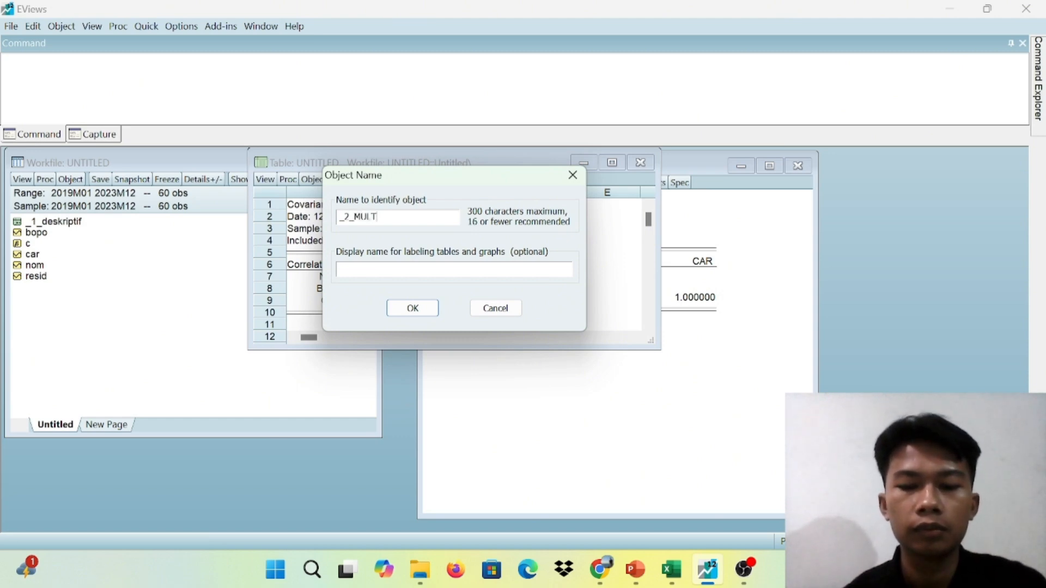
type("IKO")
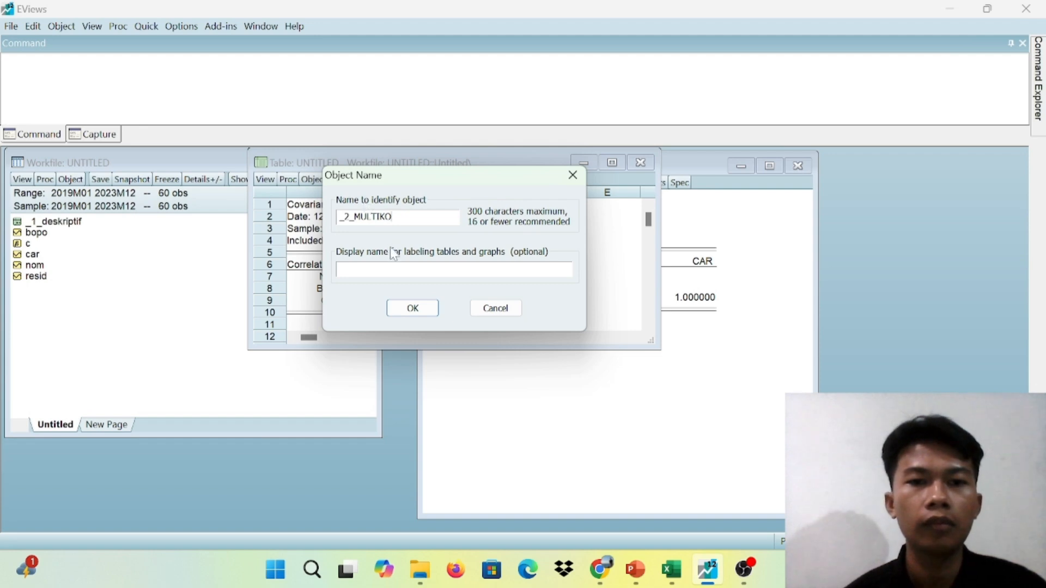
left_click(417, 308)
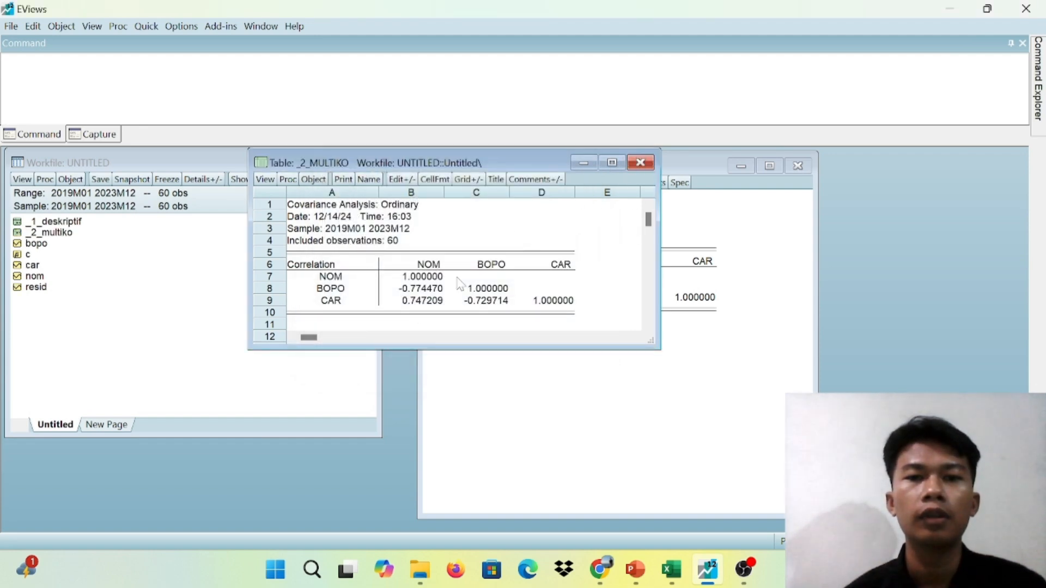
left_click(584, 162)
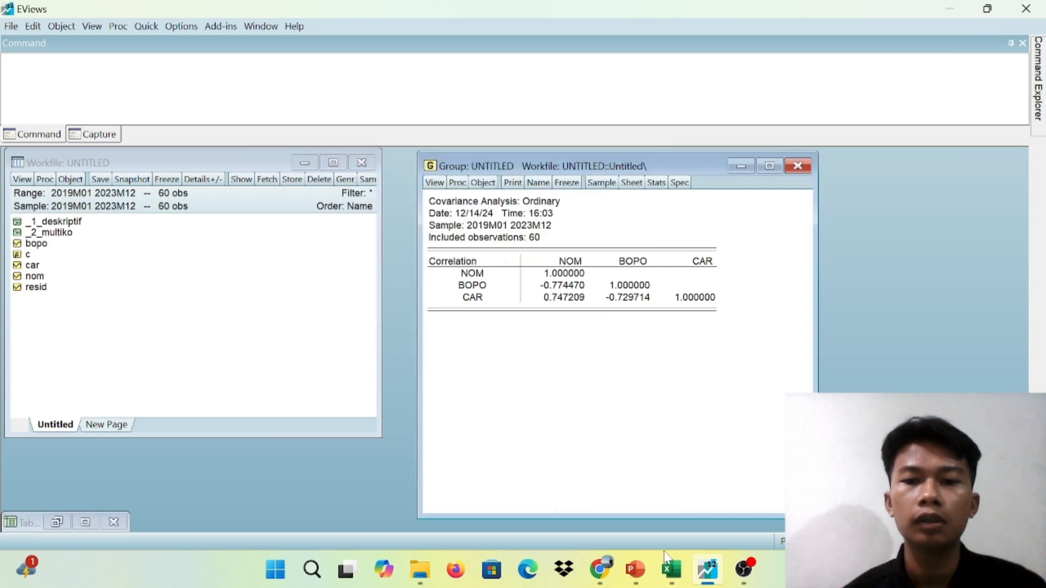
Switch to PowerPoint to read the Uji Multikolinearitas slide's interpretation of the CAR and BOPO correlation, and return to EViews
left_click(633, 567)
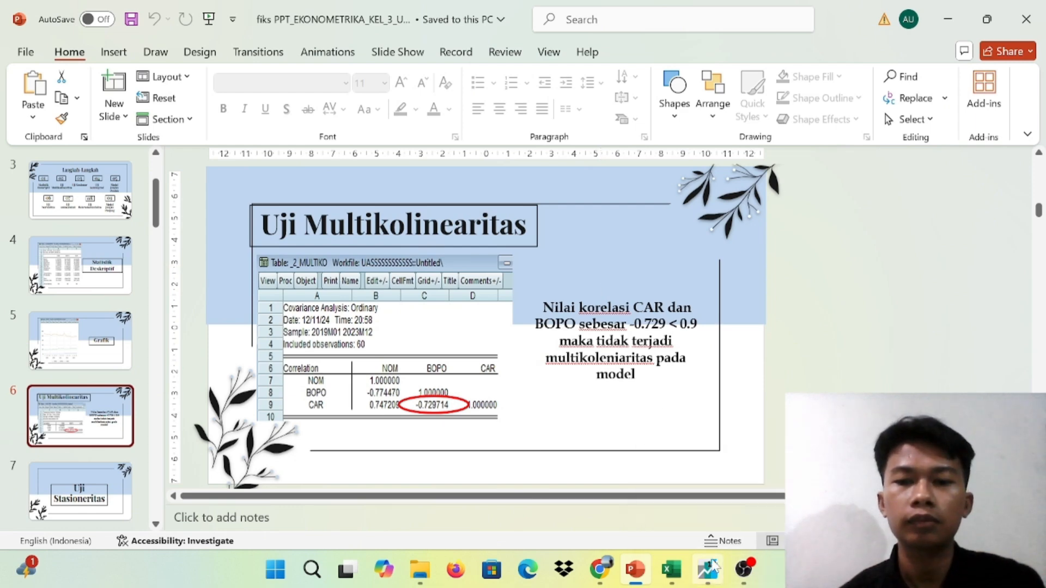
mouse_move(709, 561)
left_click(714, 492)
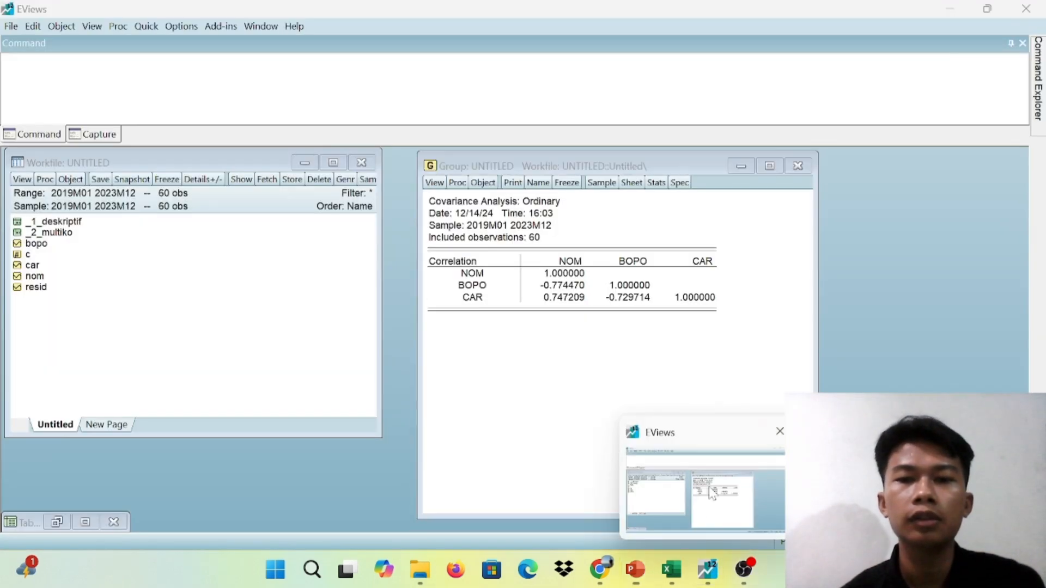
Delete the untitled group and run a standard Augmented Dickey-Fuller unit root test on the NOM series at level with intercept
left_click(798, 166)
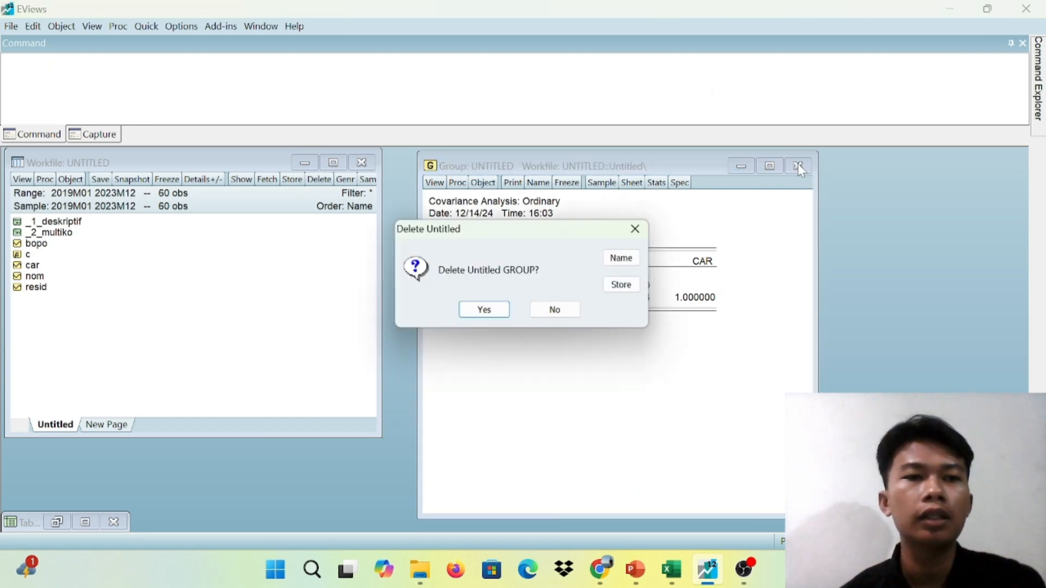
left_click(485, 311)
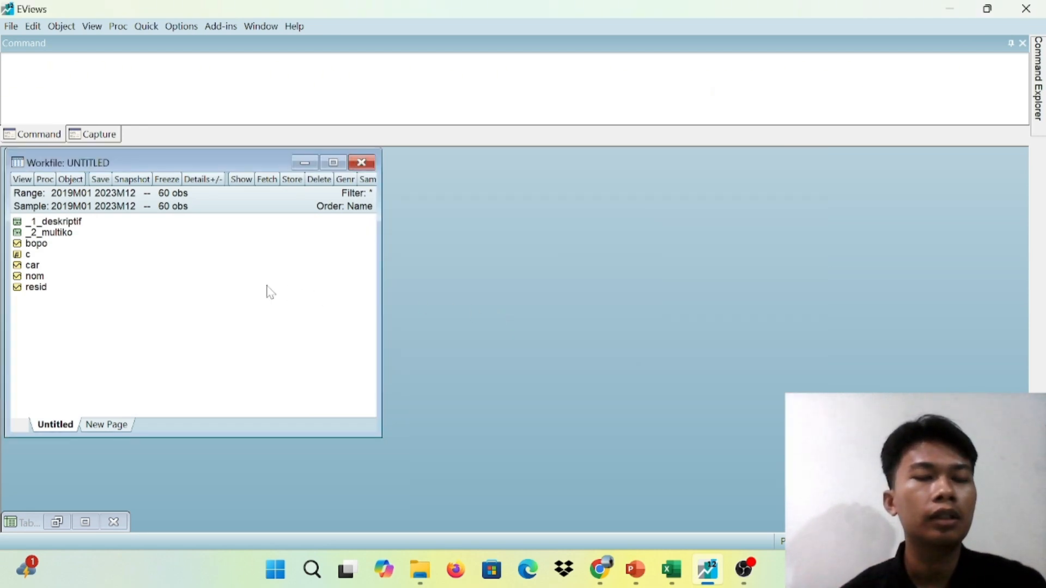
double_click(36, 277)
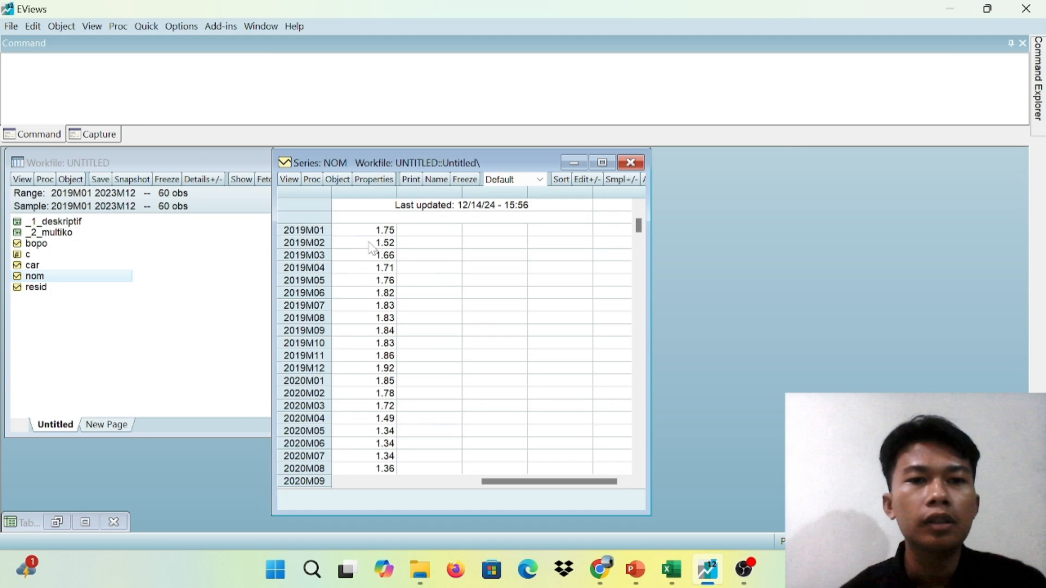
left_click(292, 183)
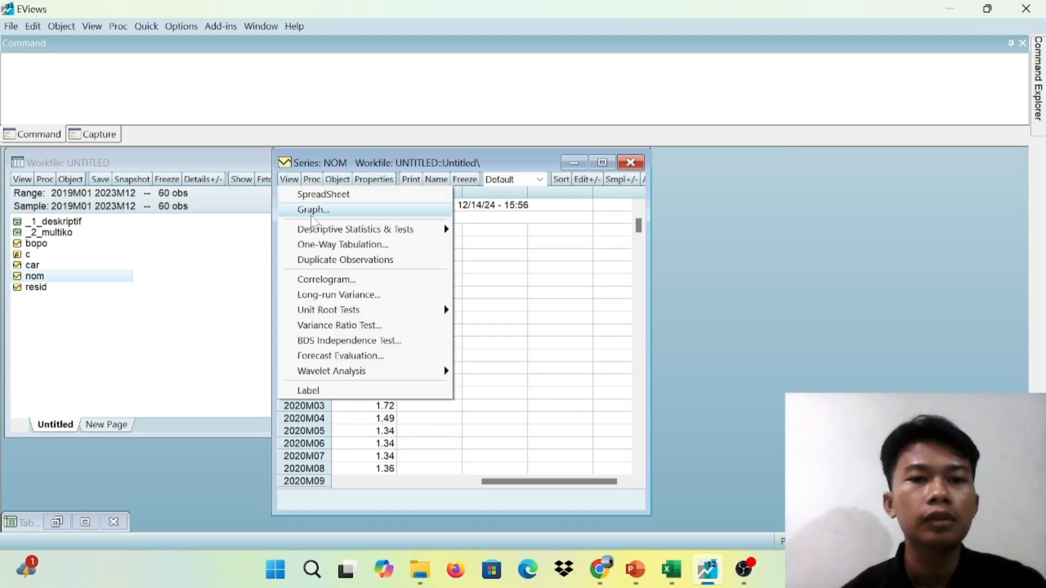
mouse_move(357, 306)
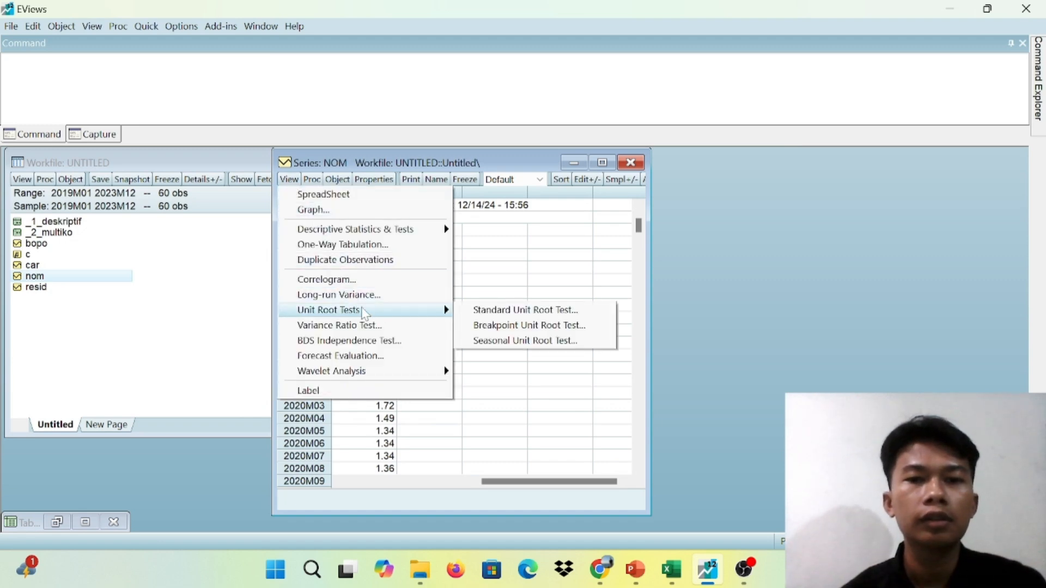
left_click(502, 309)
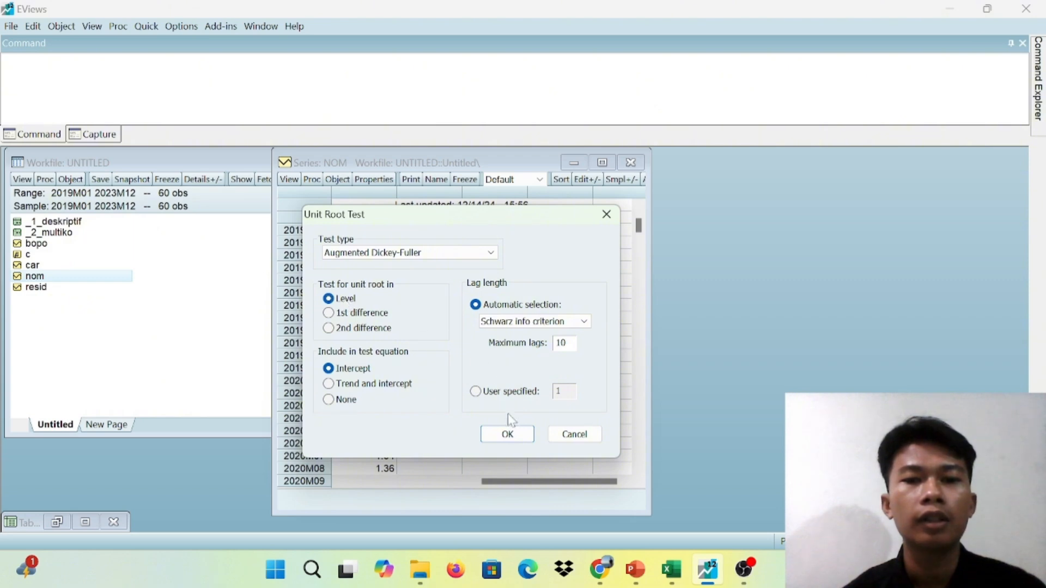
left_click(512, 435)
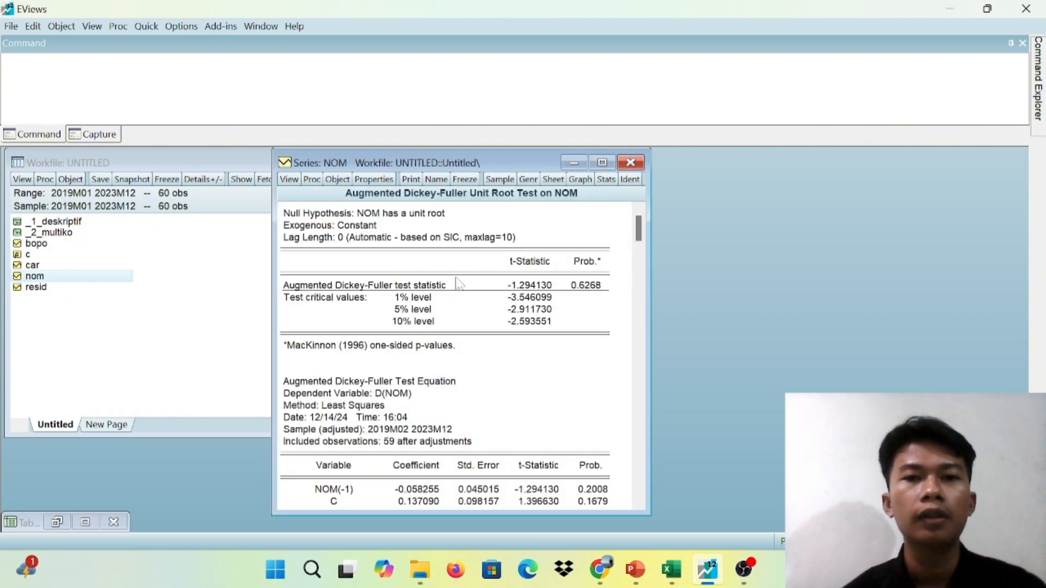
Freeze the level unit root test output for NOM as a table and name it _3_S_NOM_L
left_click(465, 179)
left_click(425, 182)
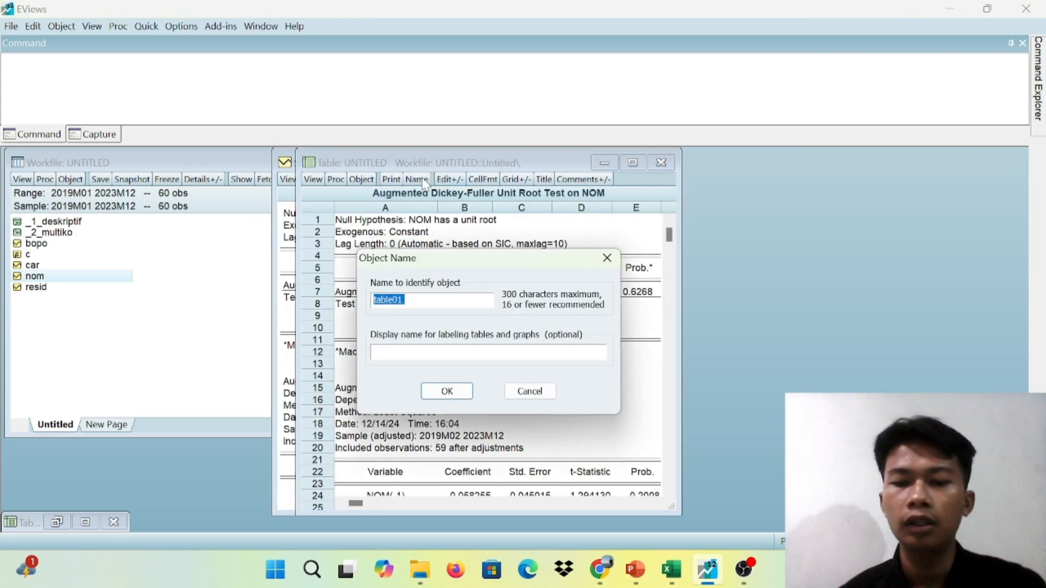
type("_3")
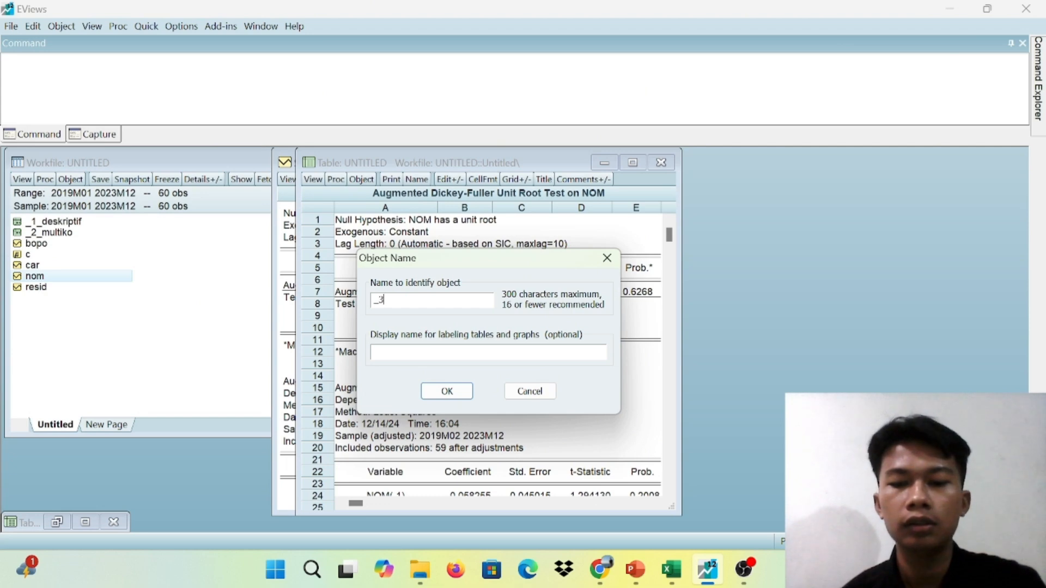
type("_S")
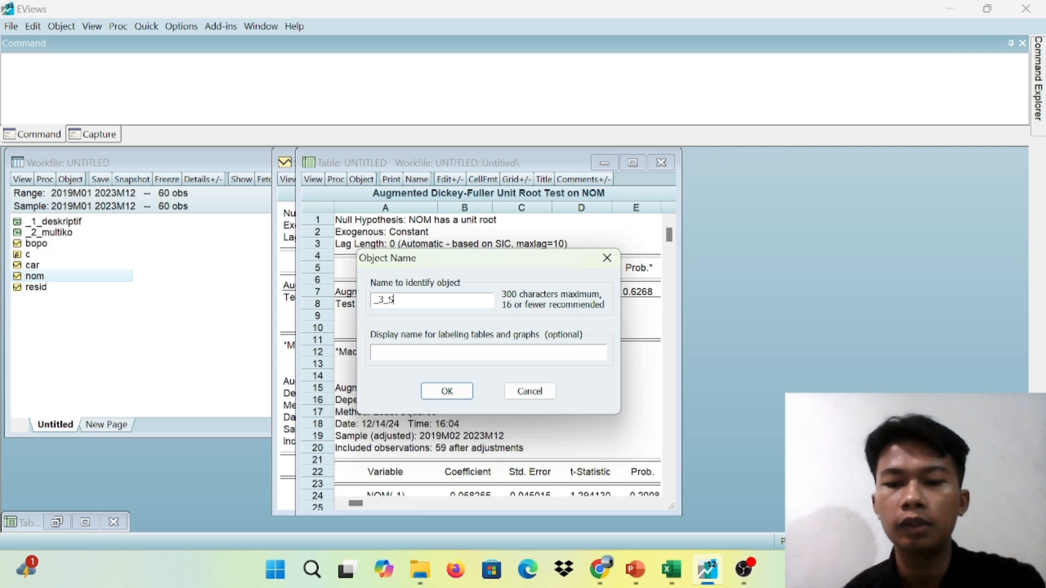
type("_")
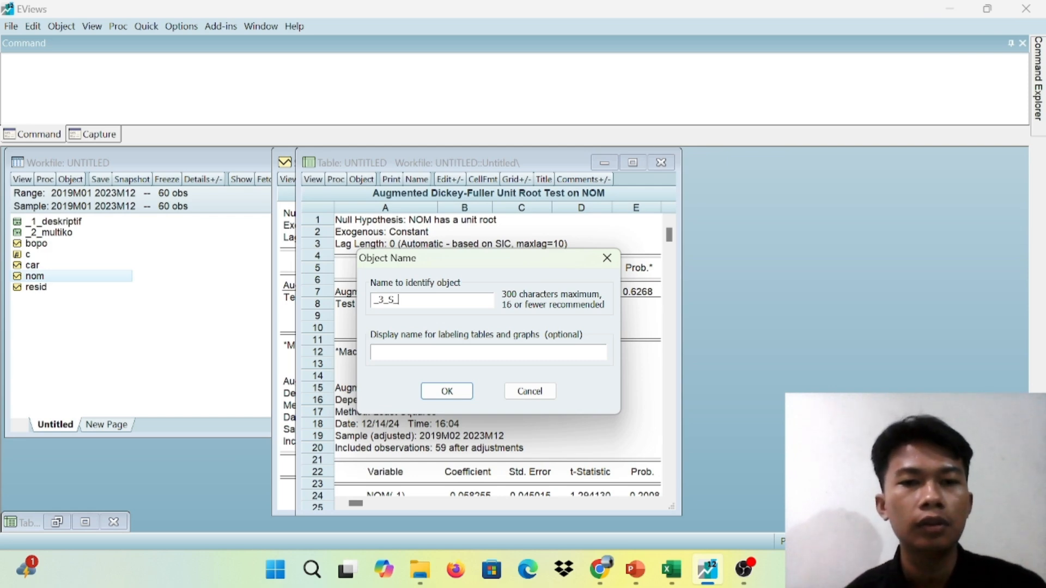
type("NOM")
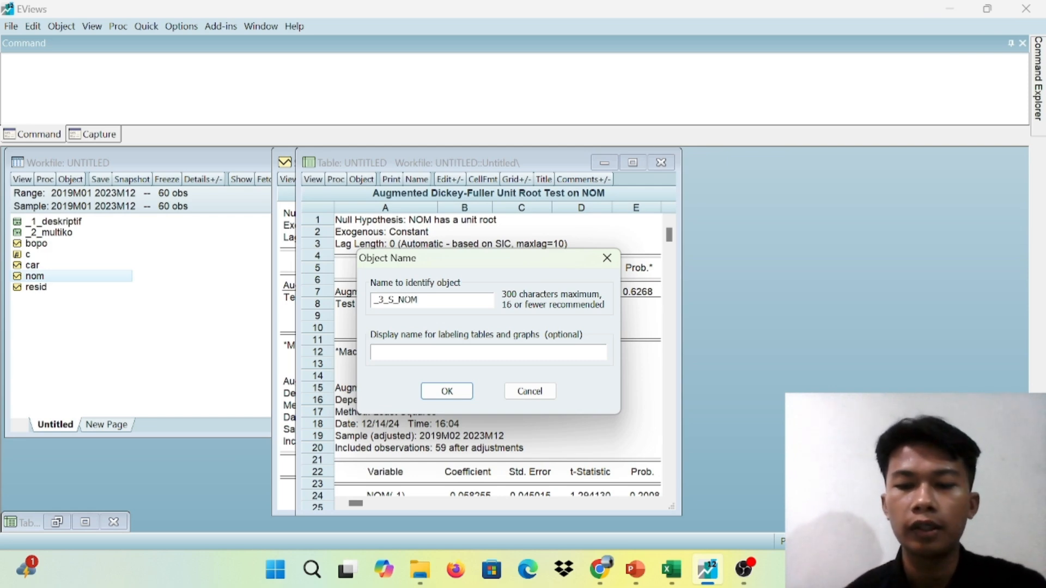
type("_L")
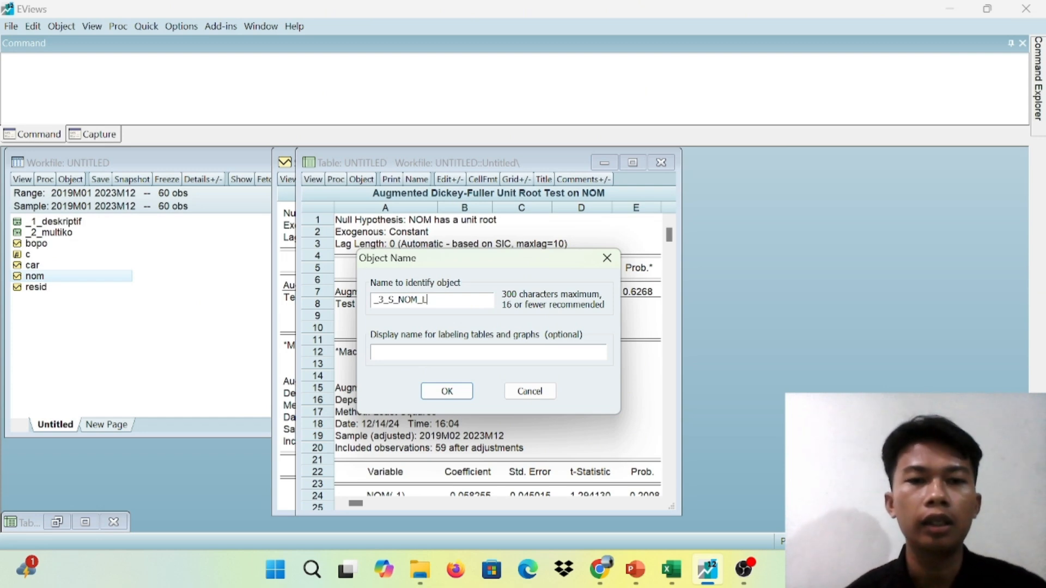
left_click(448, 388)
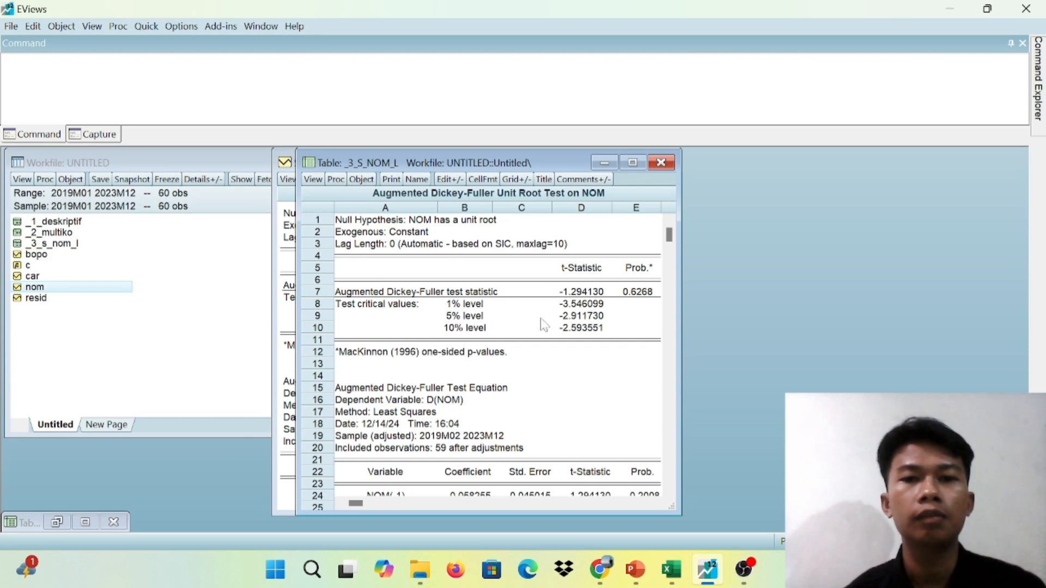
Switch to PowerPoint to read the Uji Stasioneritas slide on NOM at level, and return to EViews
mouse_move(667, 572)
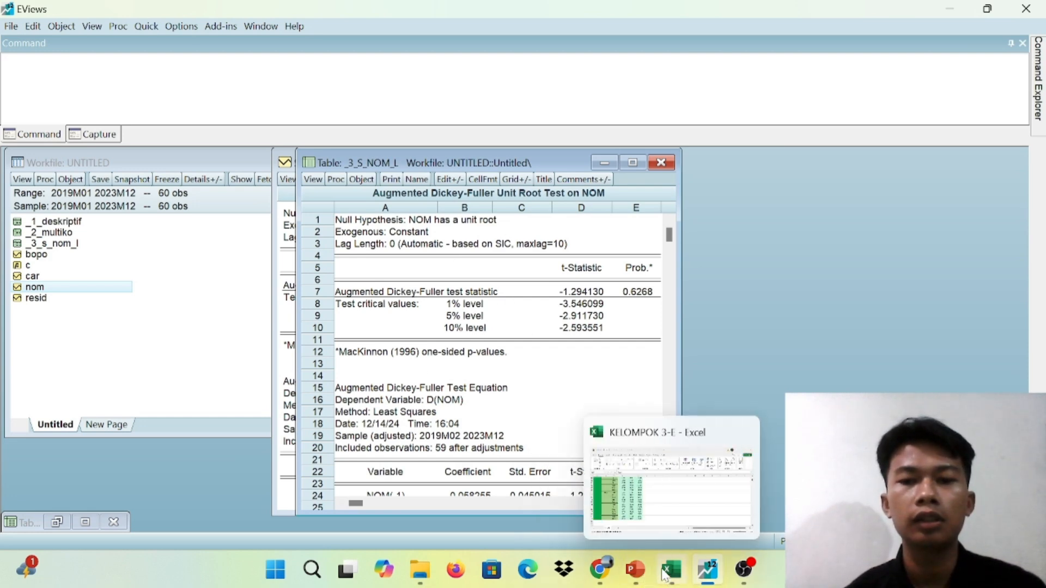
left_click(667, 522)
left_click(633, 570)
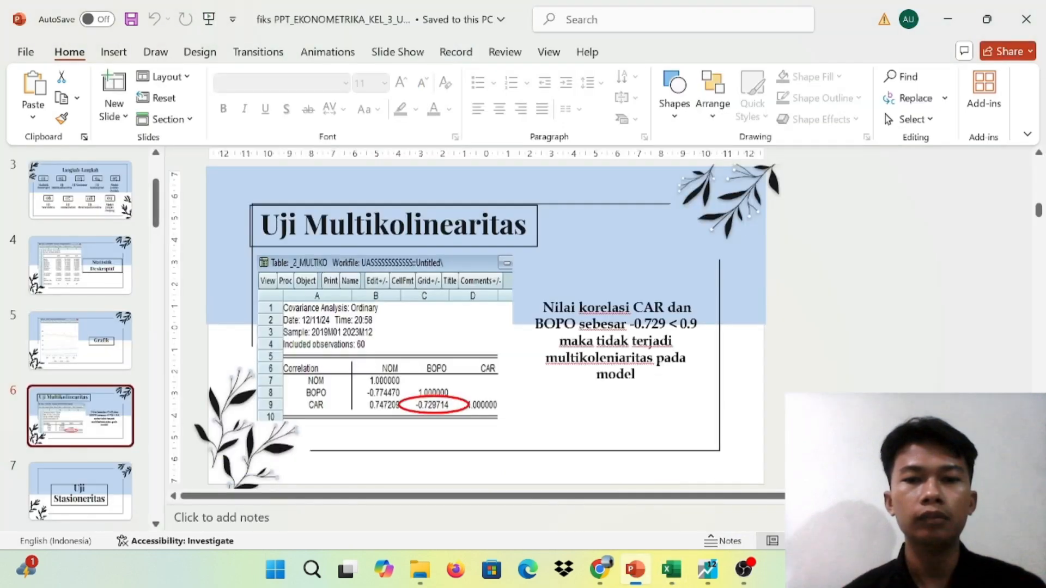
key("Down")
key("Down")
key("Down")
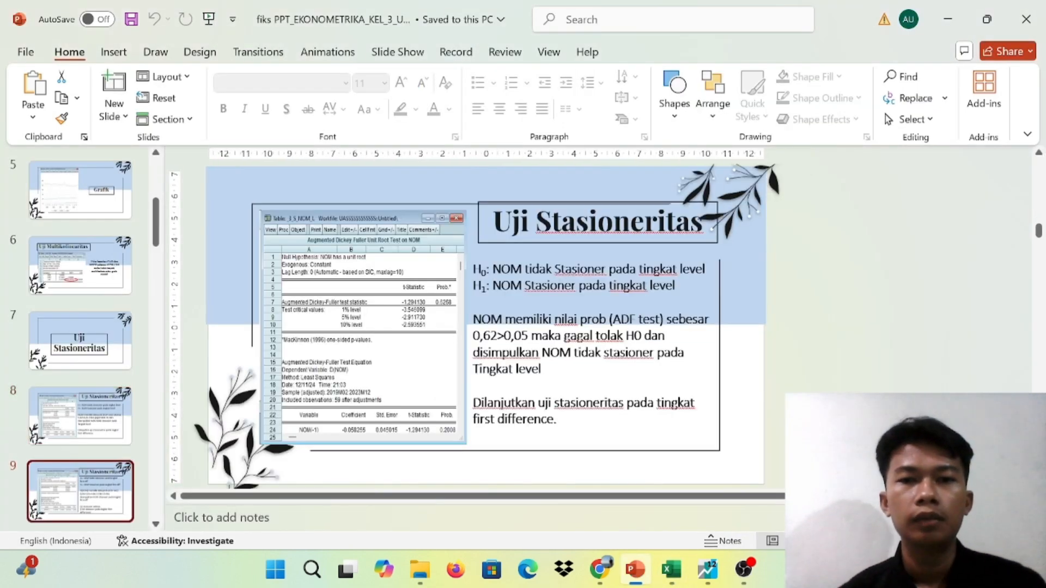
key("Up")
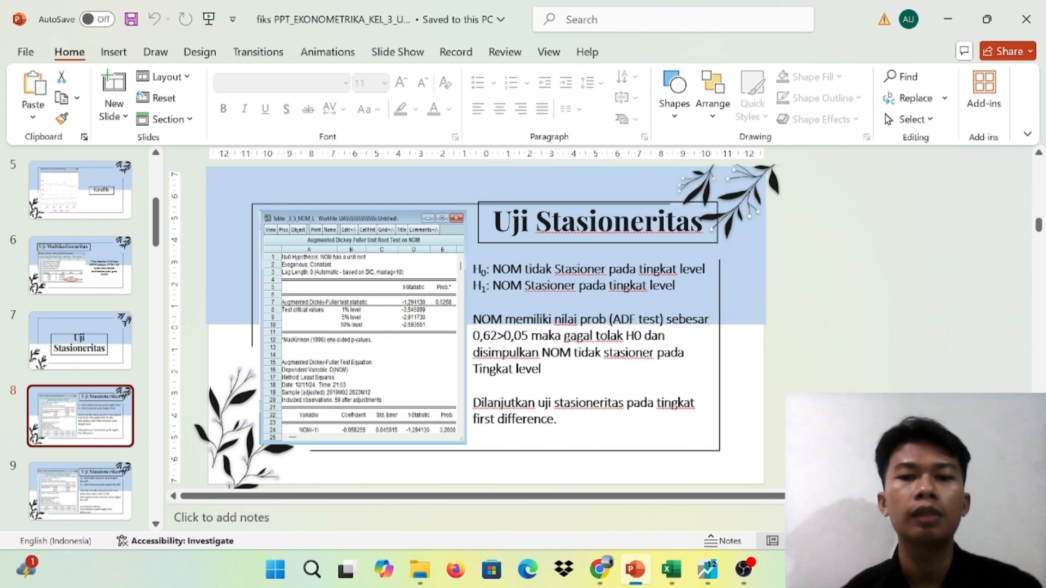
mouse_move(707, 569)
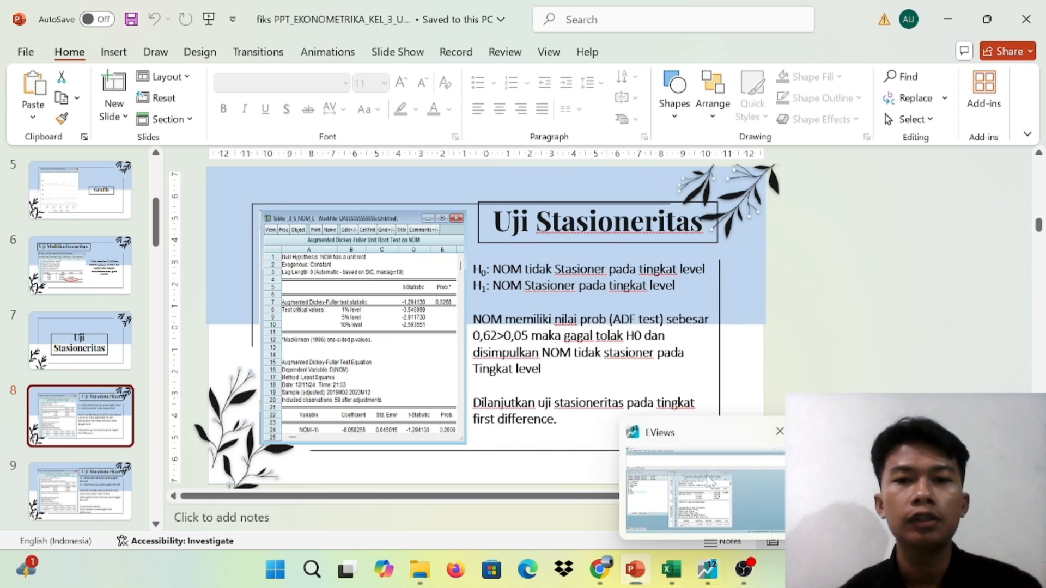
left_click(709, 482)
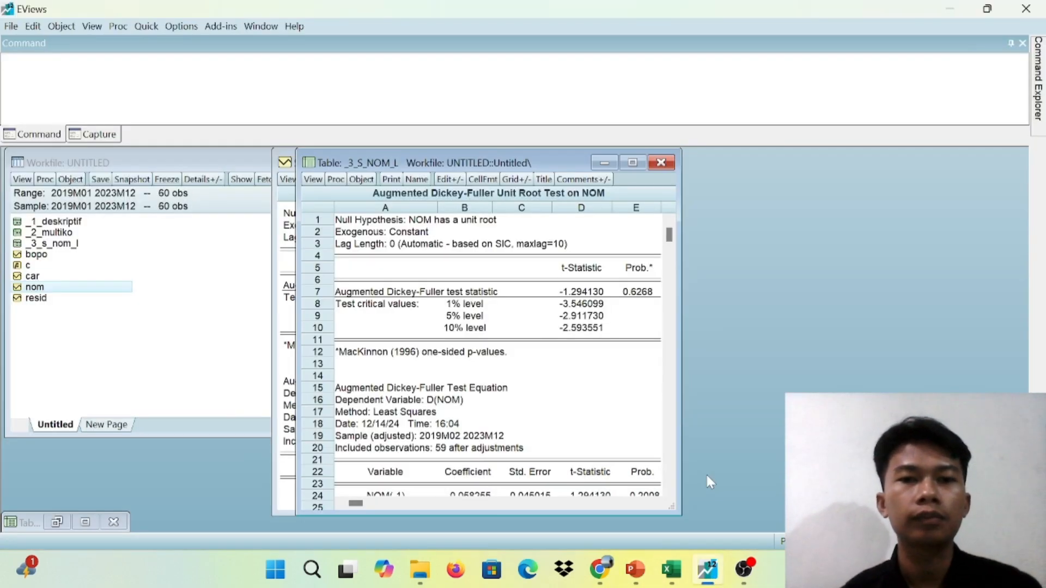
Close the frozen table and run the Augmented Dickey-Fuller unit root test on NOM in 1st difference with intercept
left_click(661, 163)
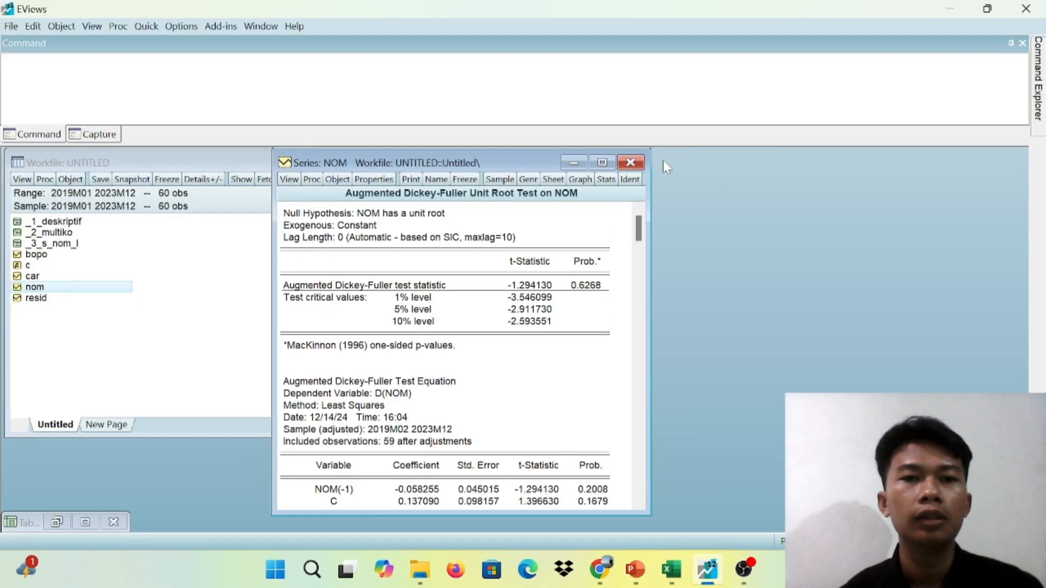
left_click(288, 180)
mouse_move(370, 312)
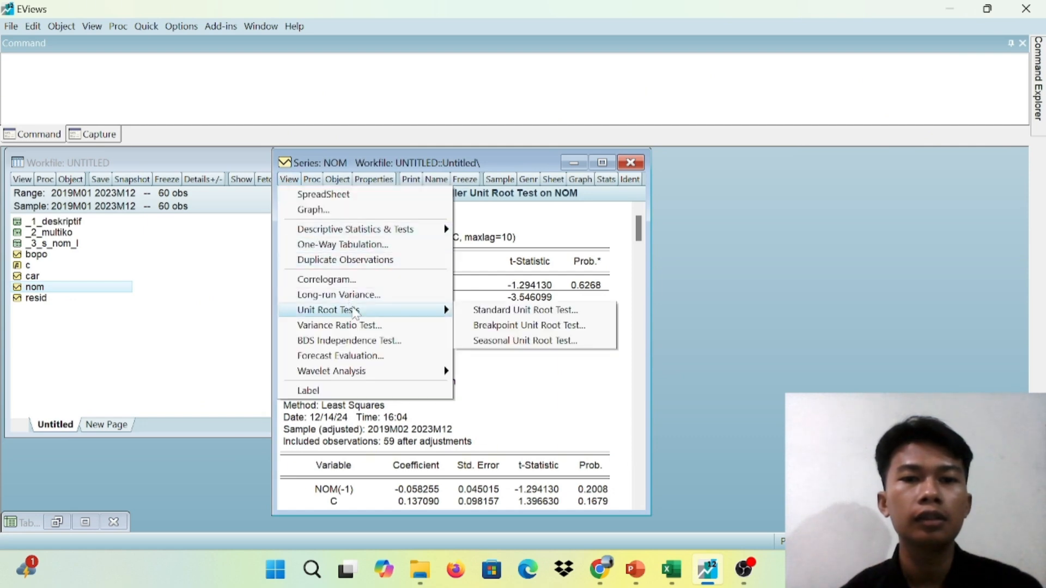
left_click(502, 312)
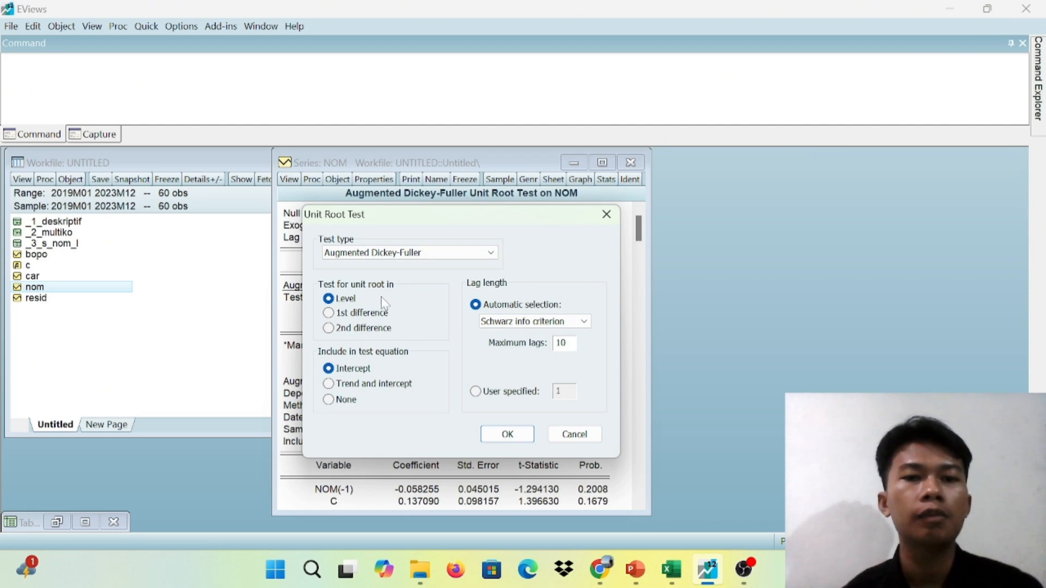
left_click(329, 315)
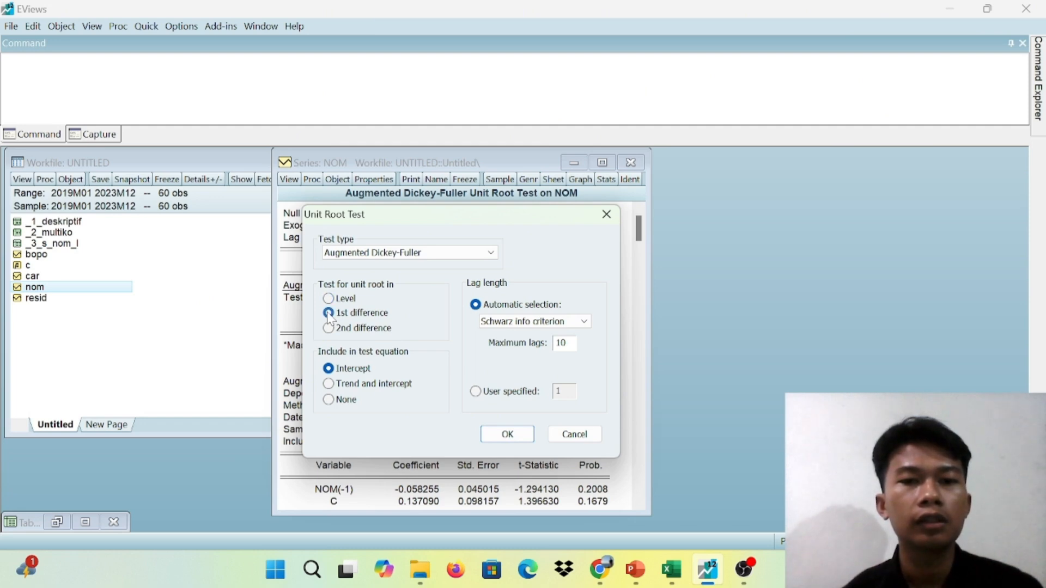
left_click(507, 435)
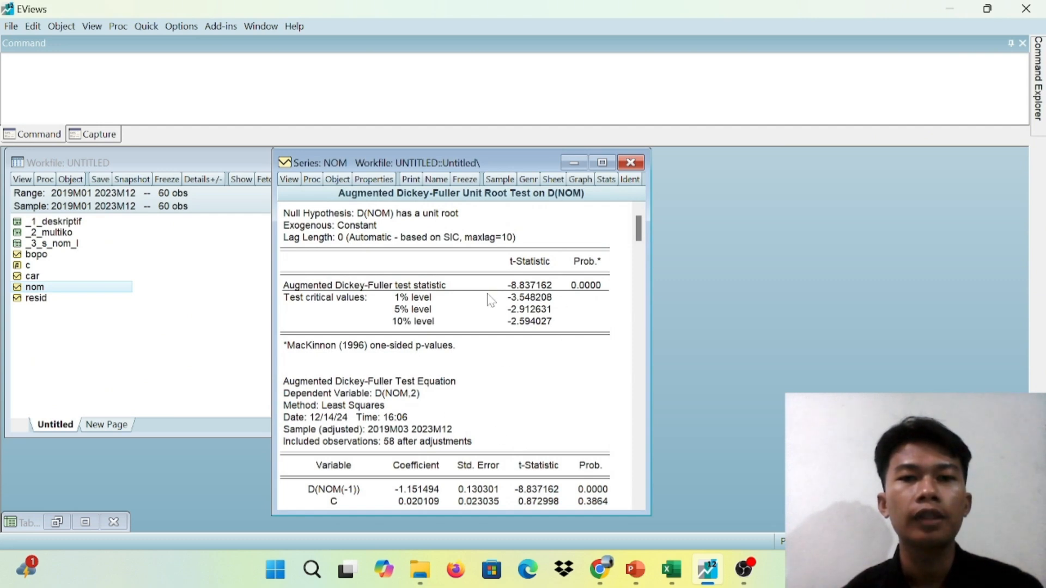
Freeze the 1st difference unit root test output for NOM as a table and name it _3_S_NOM_F
left_click(466, 181)
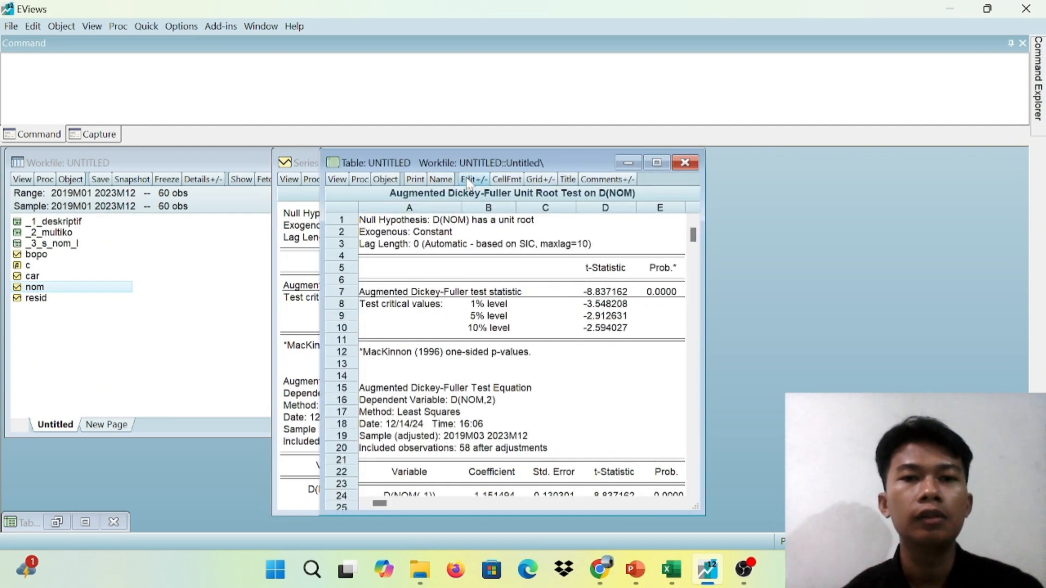
left_click(449, 182)
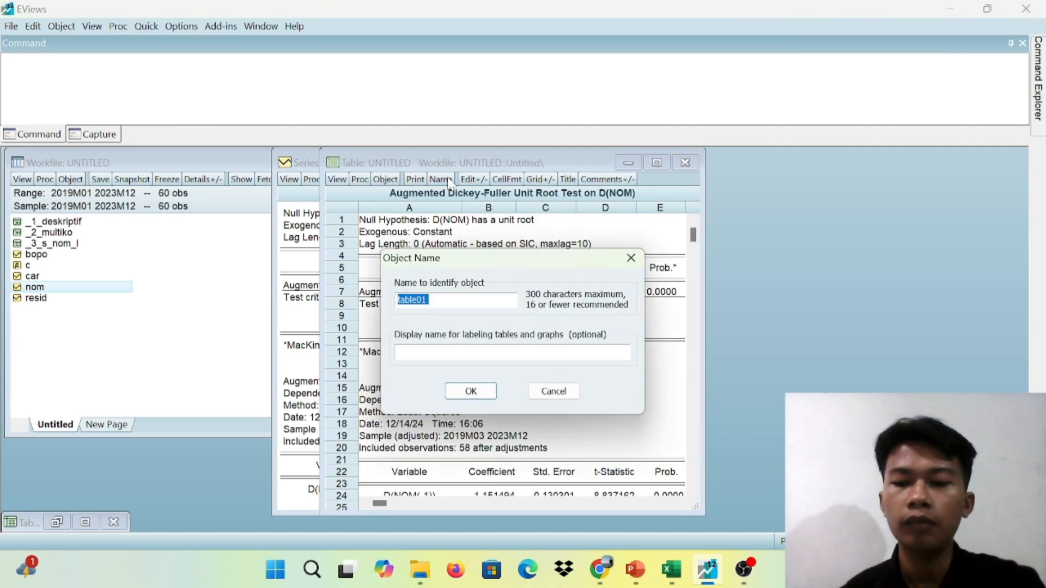
type("_")
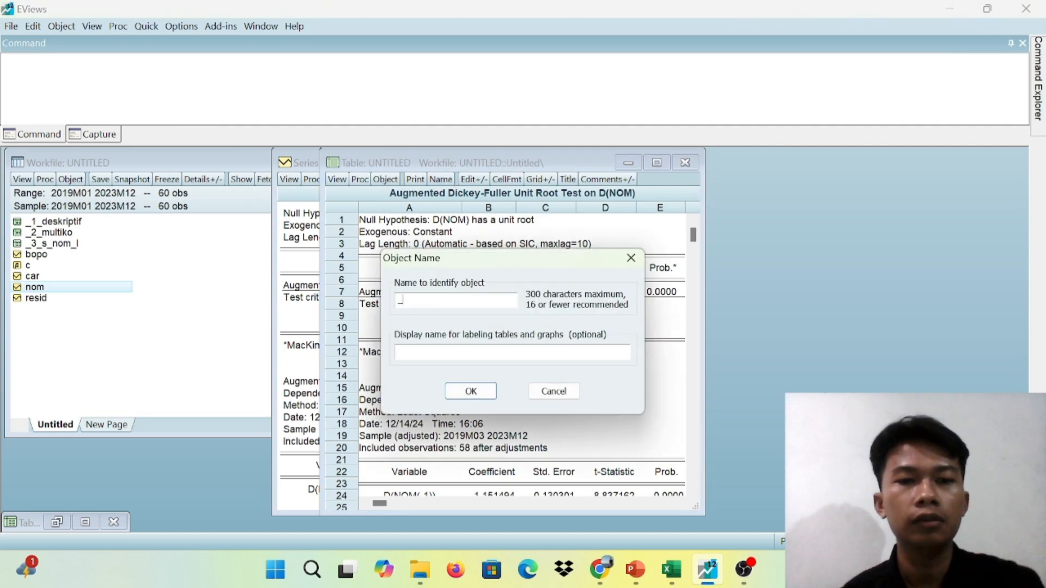
type("3")
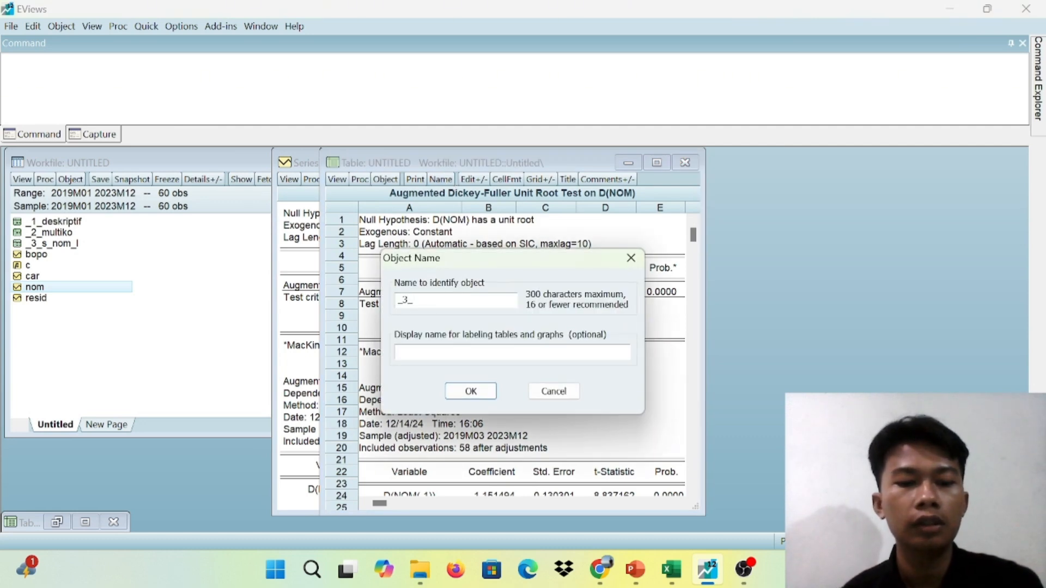
type("_S_")
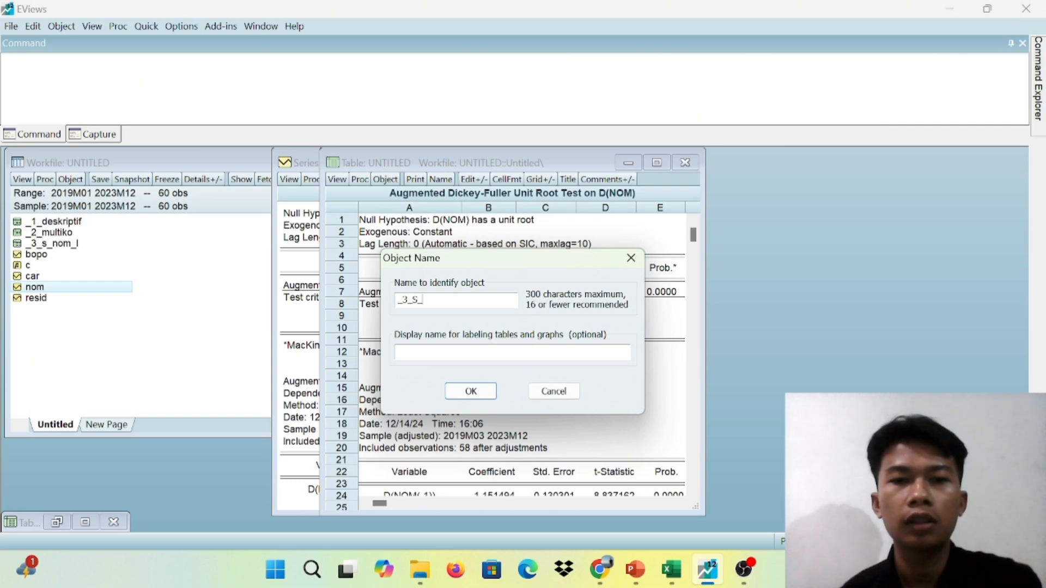
type("NOM")
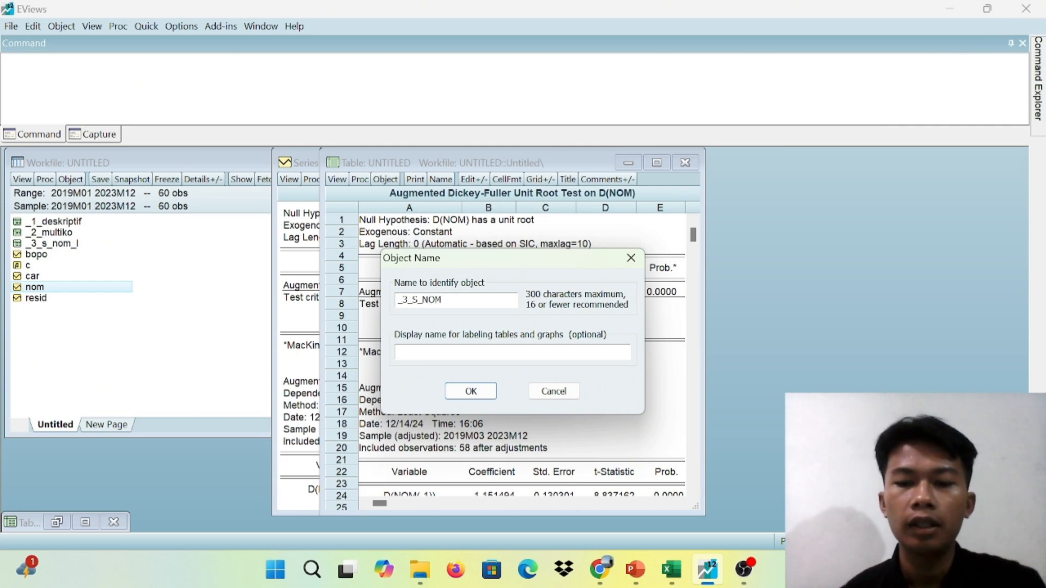
type("_")
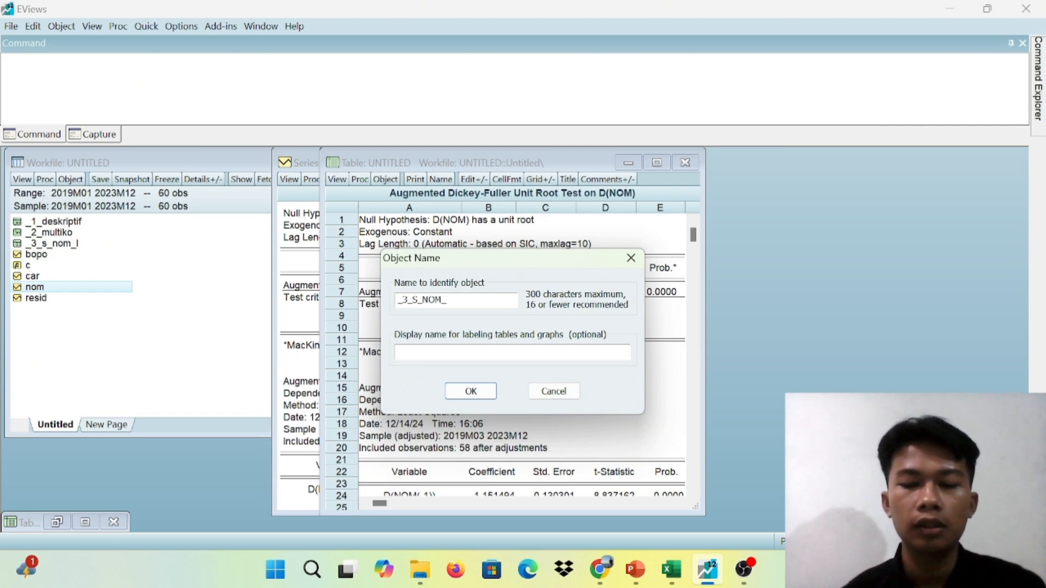
type("F")
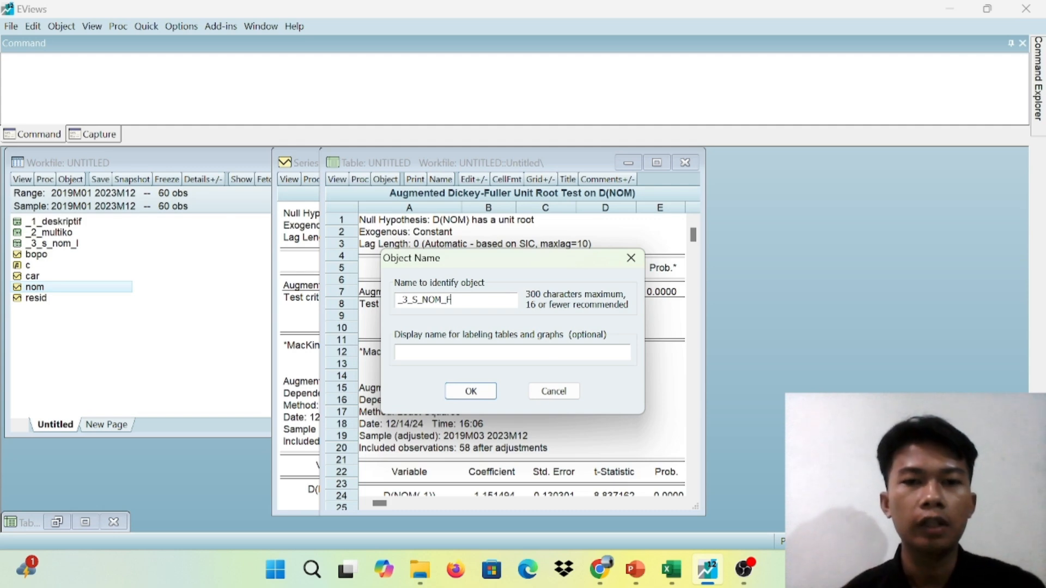
left_click(472, 392)
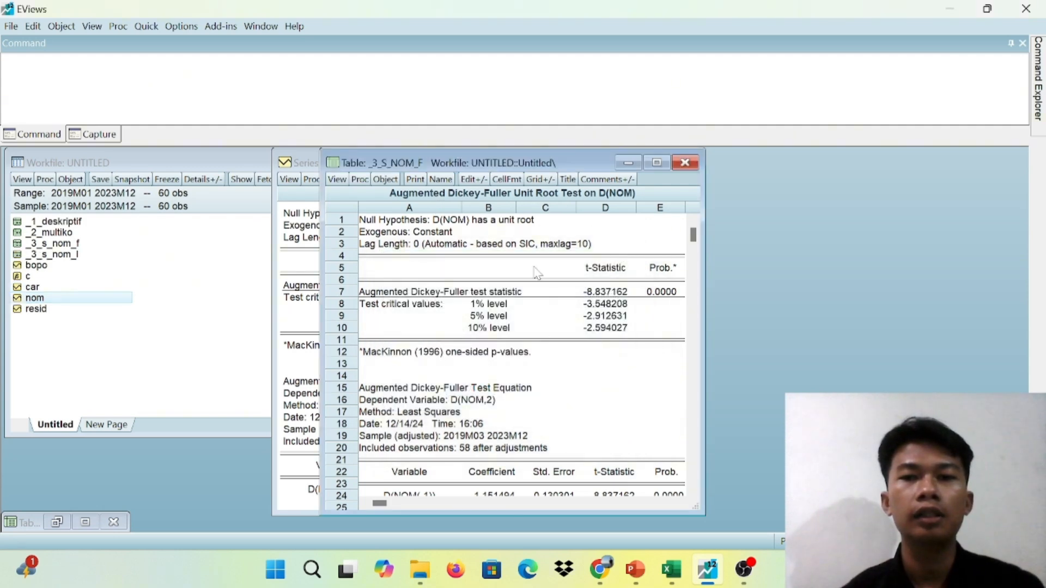
Switch to PowerPoint to read the Uji Stasioneritas slide on NOM at first difference, and return to EViews
left_click(635, 569)
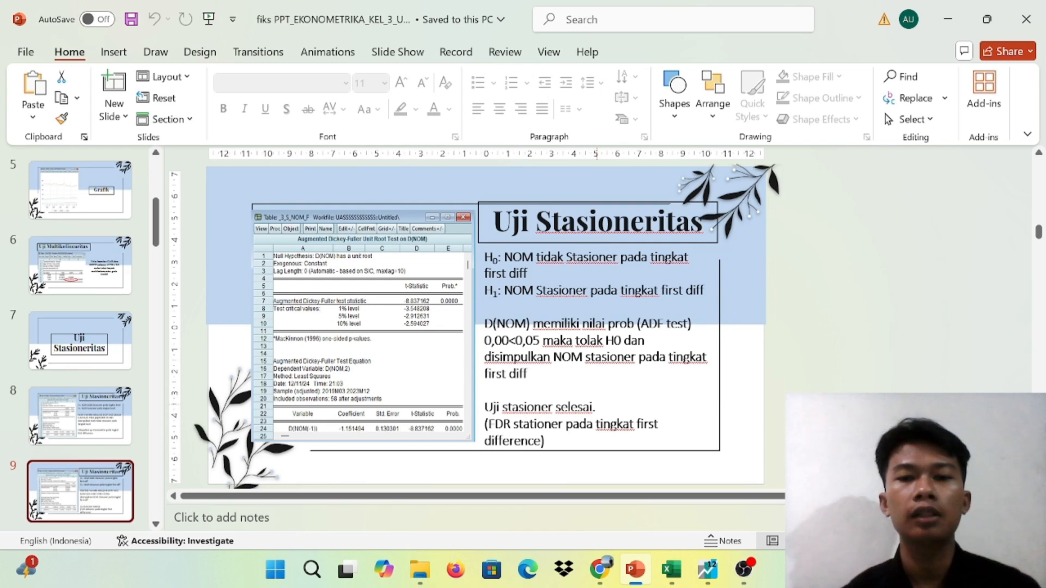
mouse_move(707, 569)
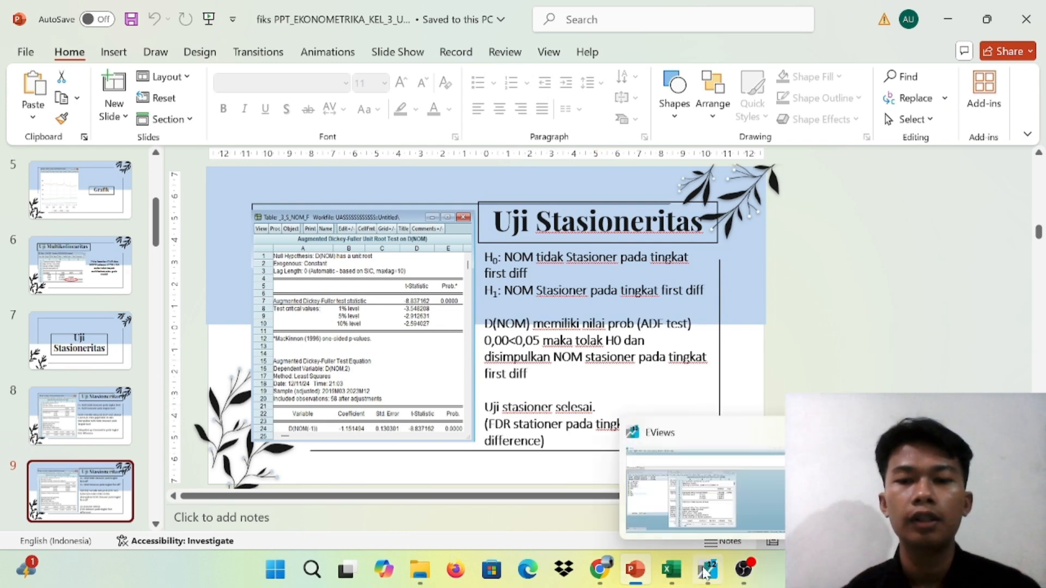
left_click(703, 503)
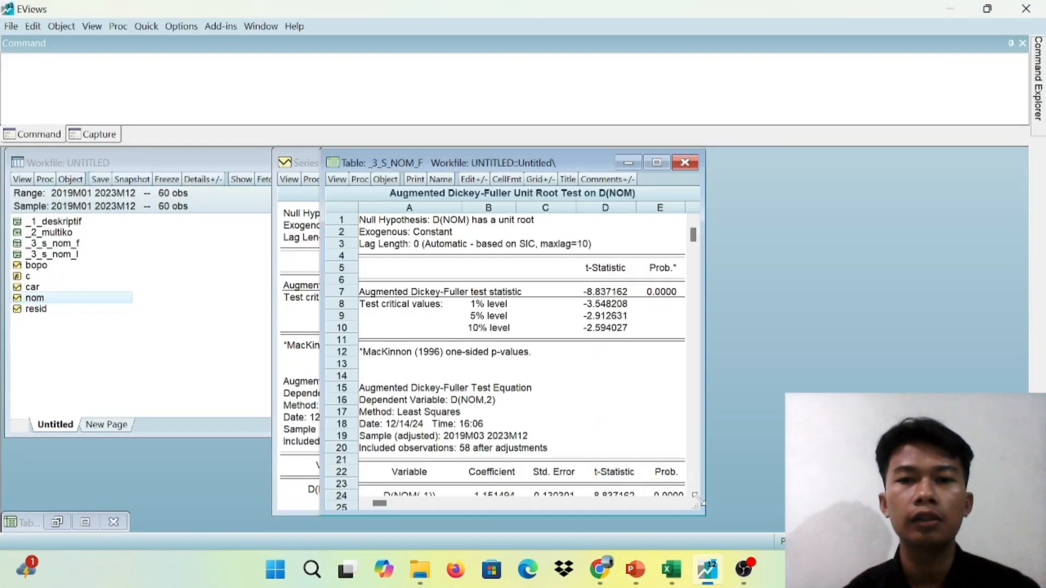
Close the NOM windows, open the BOPO series and run its Augmented Dickey-Fuller unit root test at level with intercept
left_click(685, 162)
left_click(630, 163)
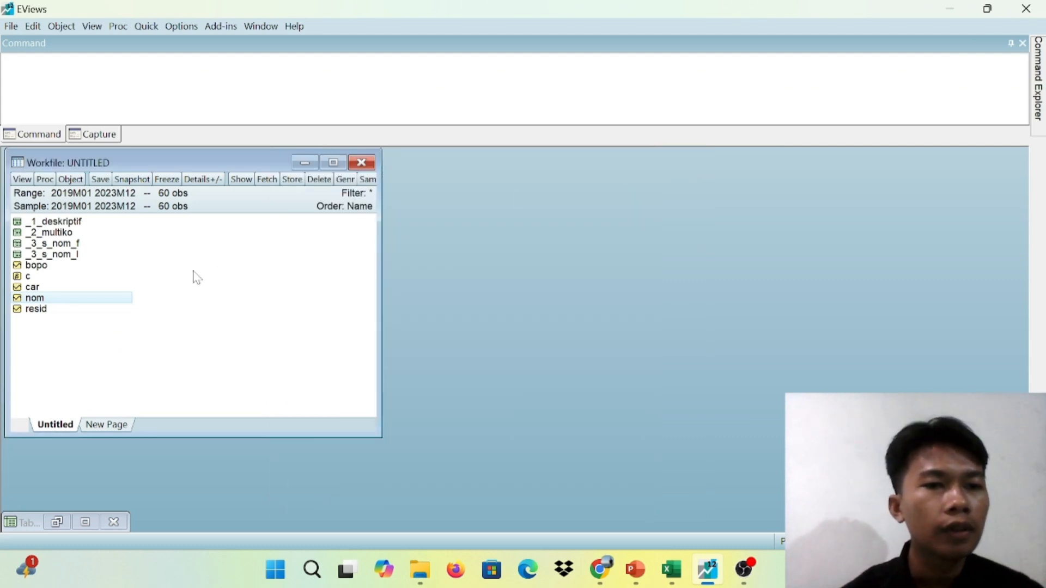
double_click(43, 268)
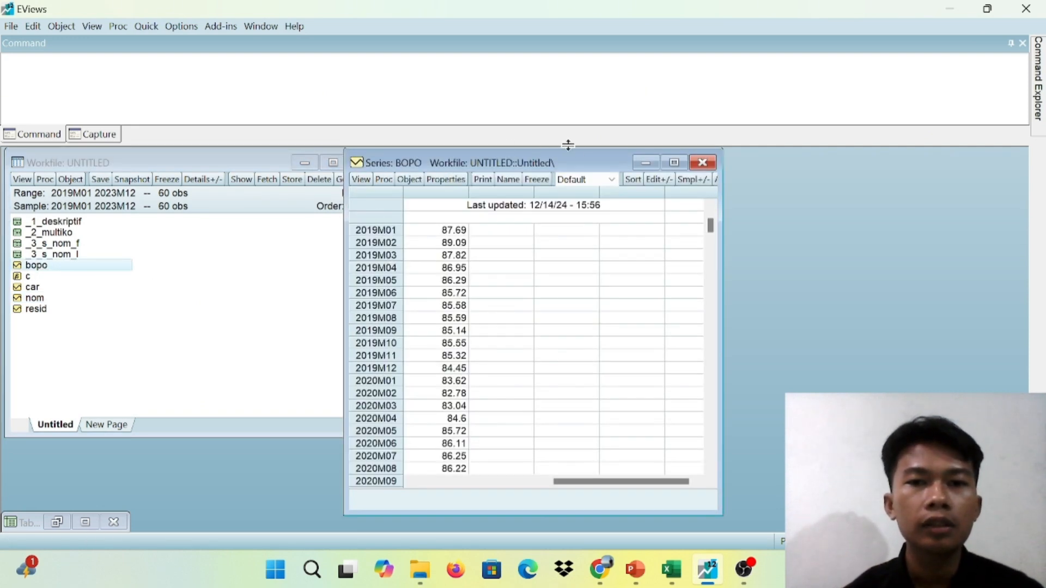
left_click_drag(580, 156, 753, 163)
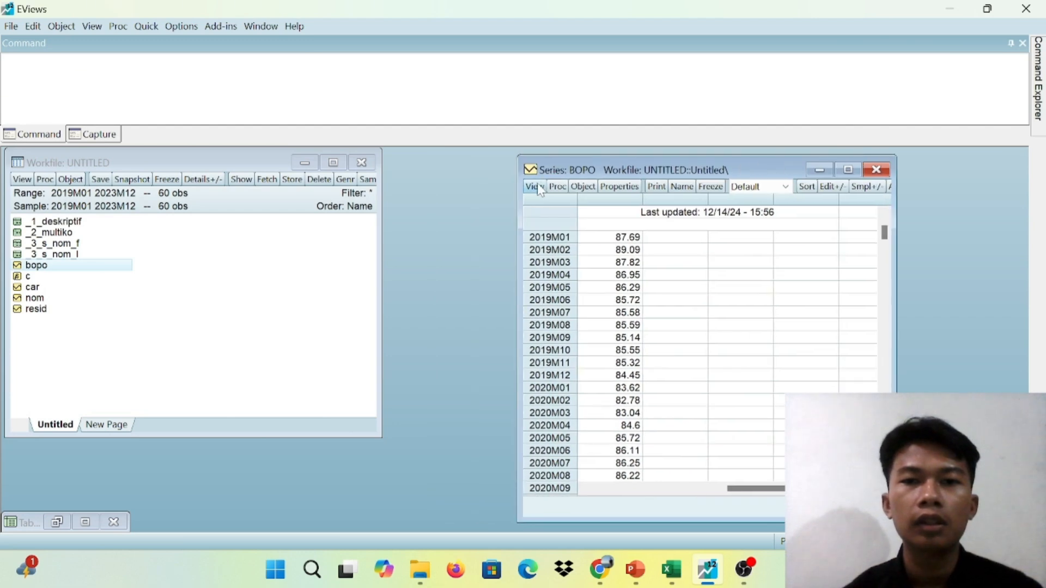
left_click(540, 189)
mouse_move(586, 321)
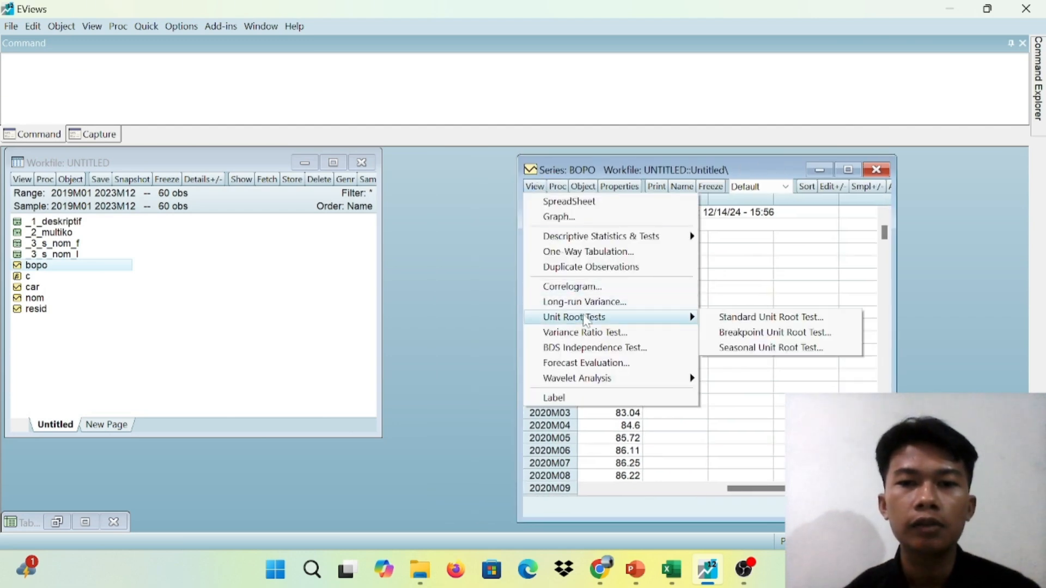
left_click(752, 317)
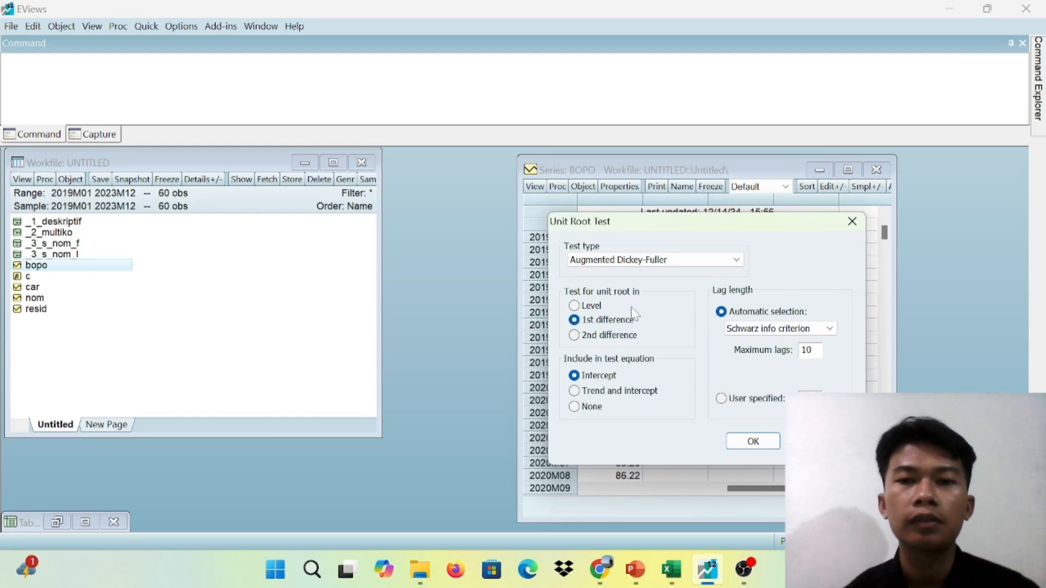
left_click(585, 306)
left_click(753, 442)
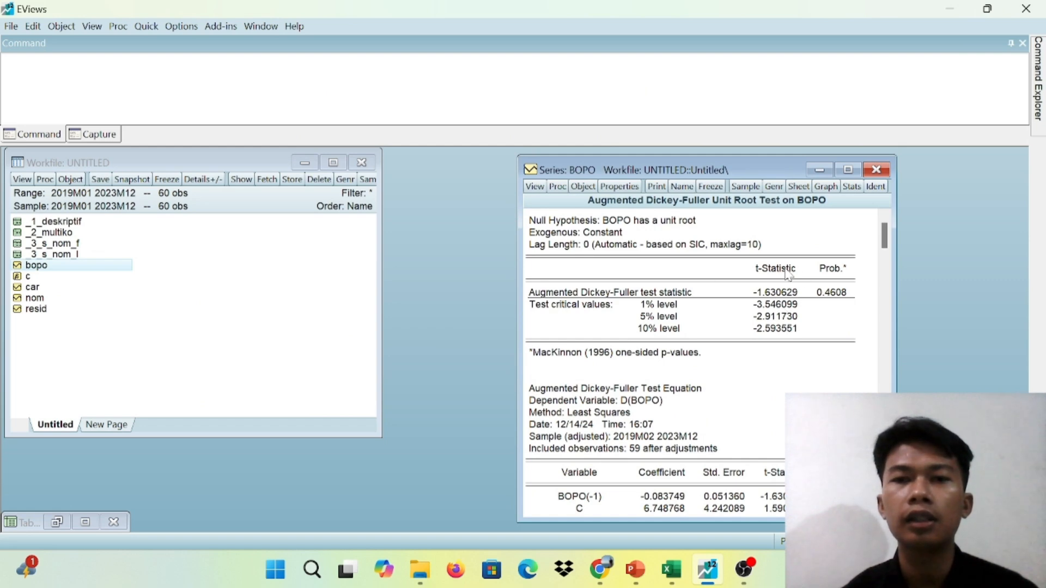
Freeze the level unit root test output for BOPO as a table and name it _3_S_BOPO_L
left_click(712, 187)
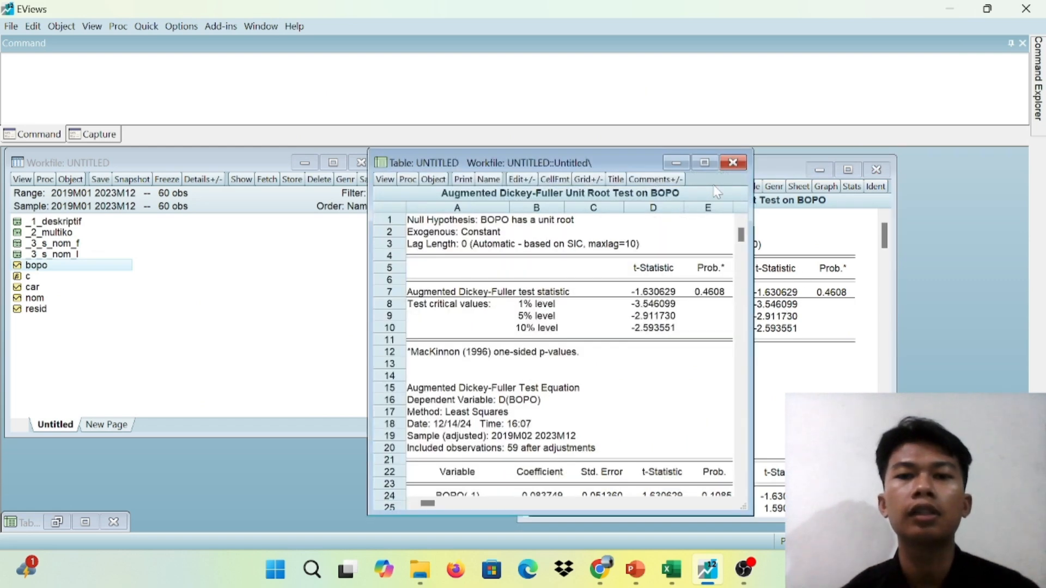
left_click(488, 180)
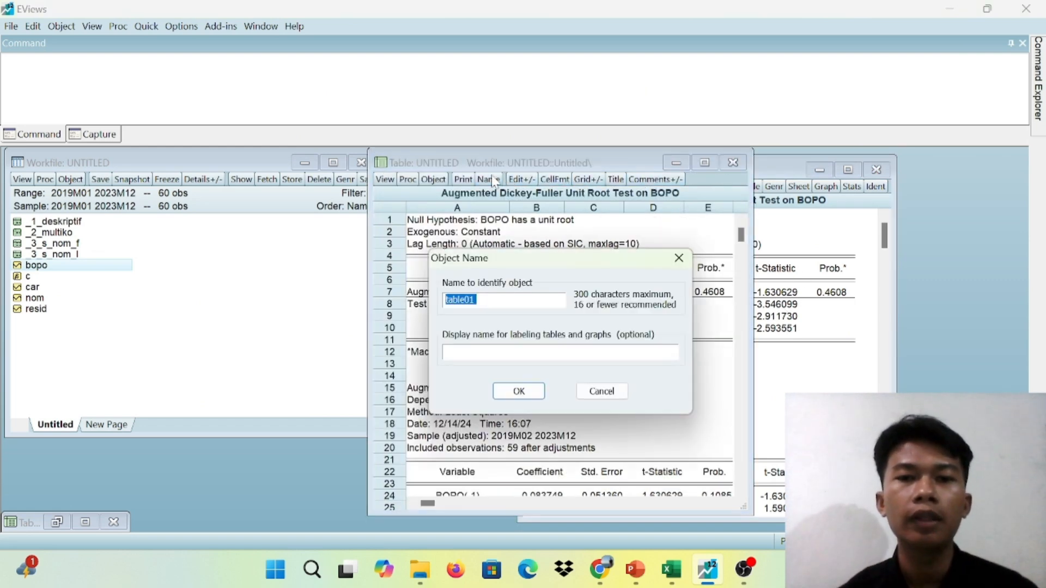
key("BackSpace")
type("_")
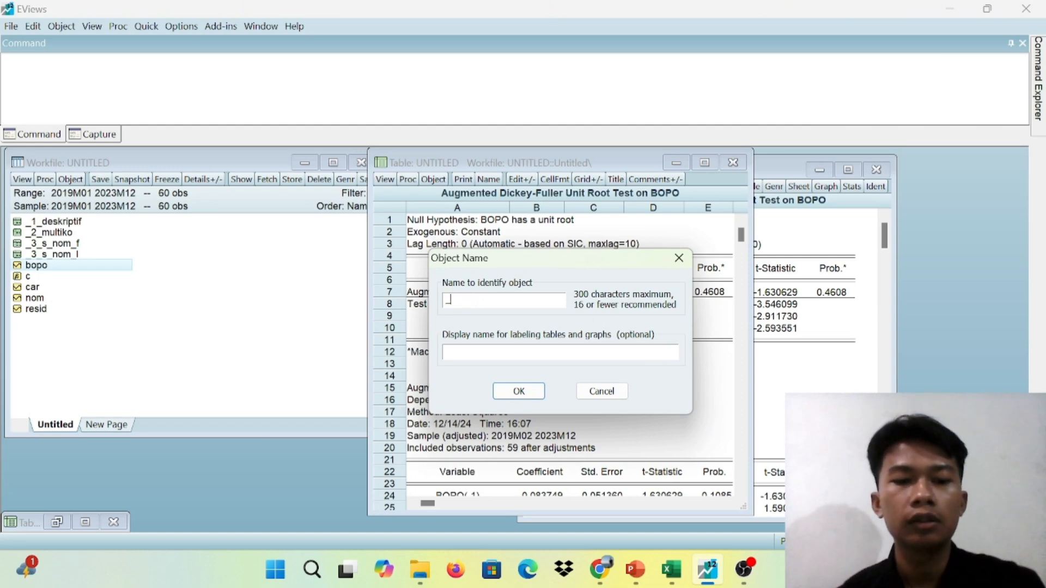
type("3")
type("s")
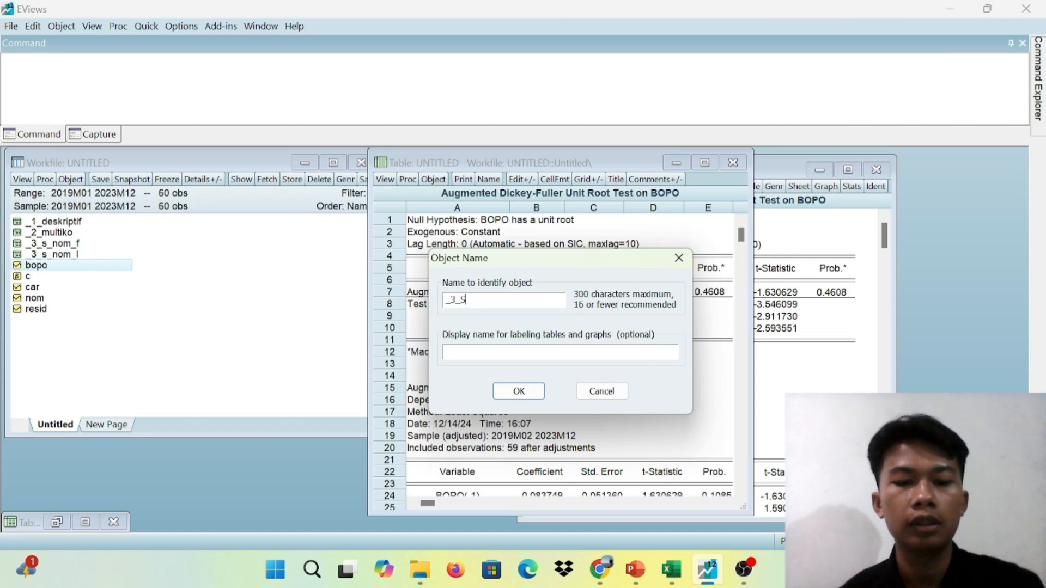
type("_BP")
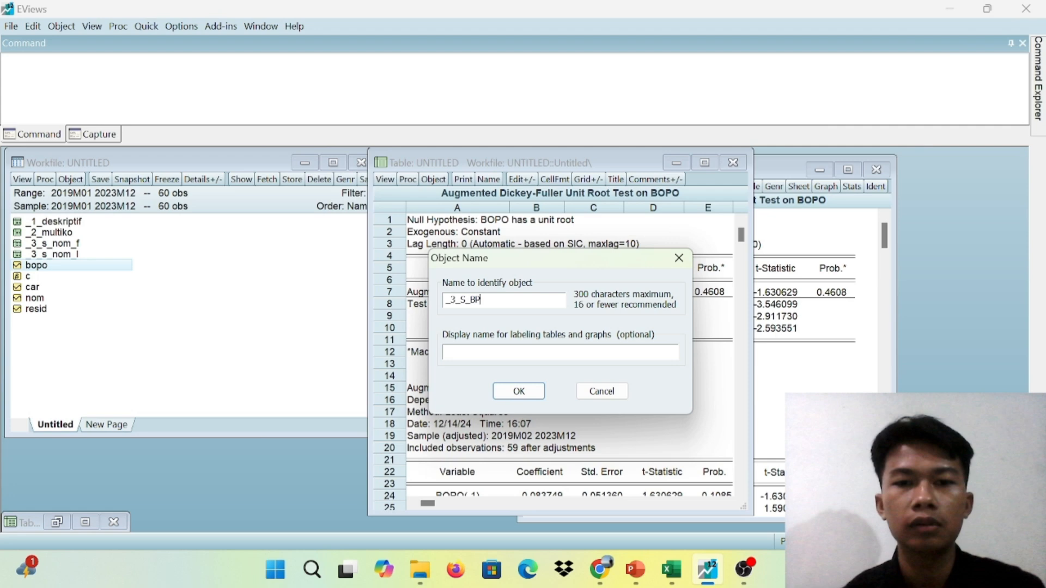
key("BackSpace")
type("OPO")
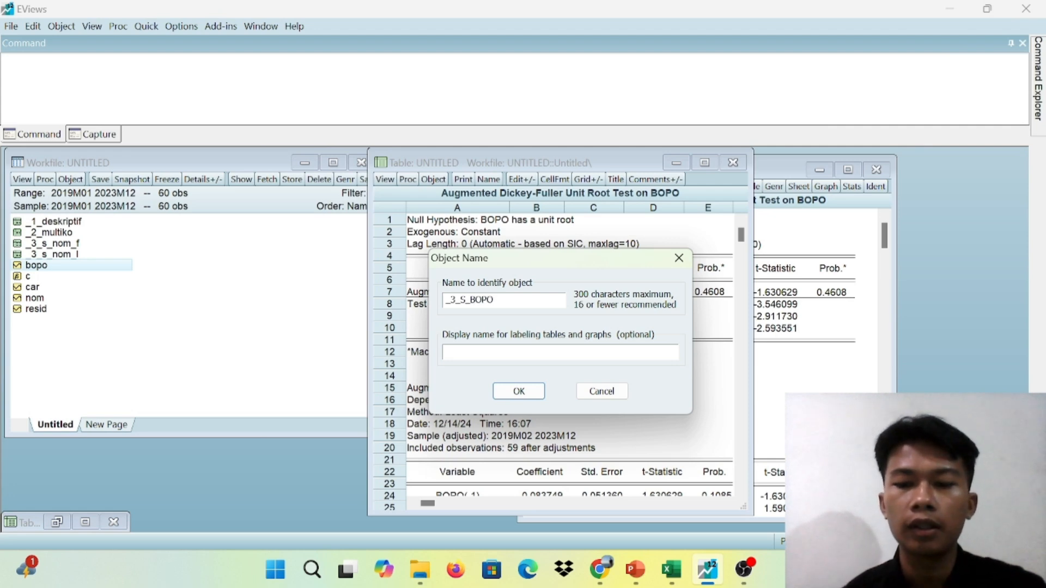
type("_L")
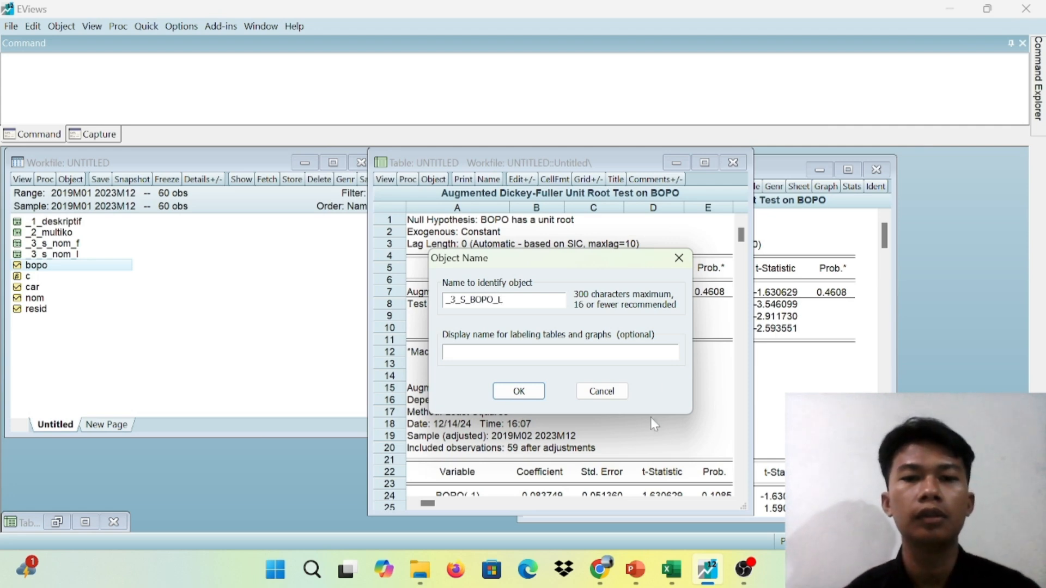
left_click(520, 391)
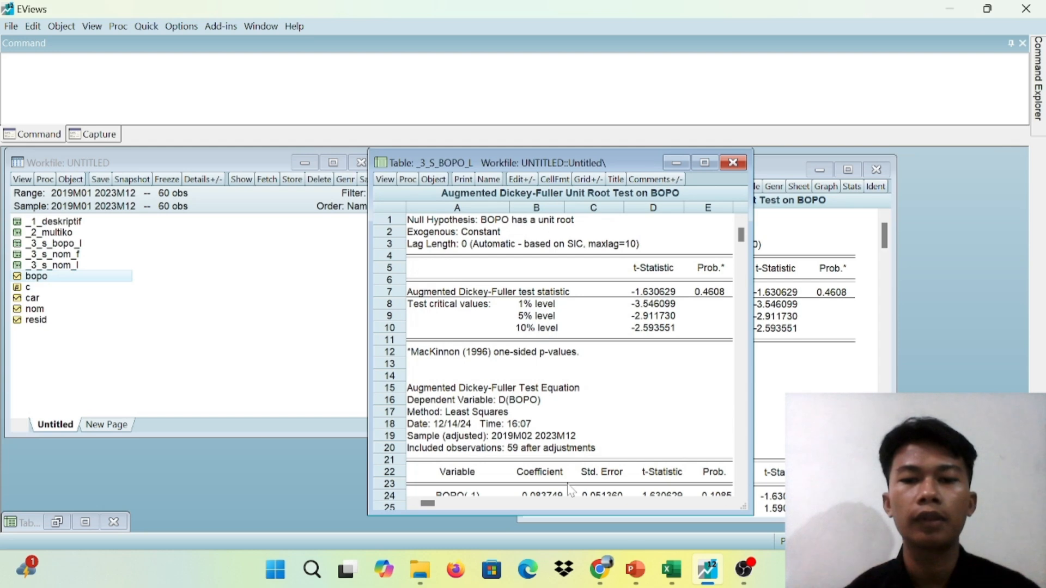
Switch to PowerPoint to read the Uji Stasioneritas slide on BOPO at level, and return to EViews
mouse_move(632, 566)
left_click(635, 509)
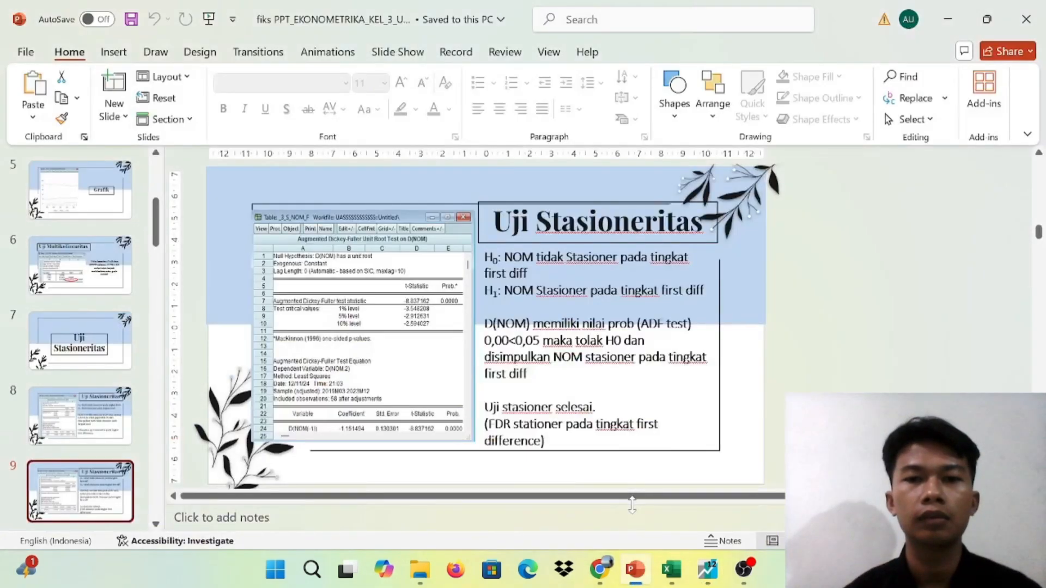
key("Down")
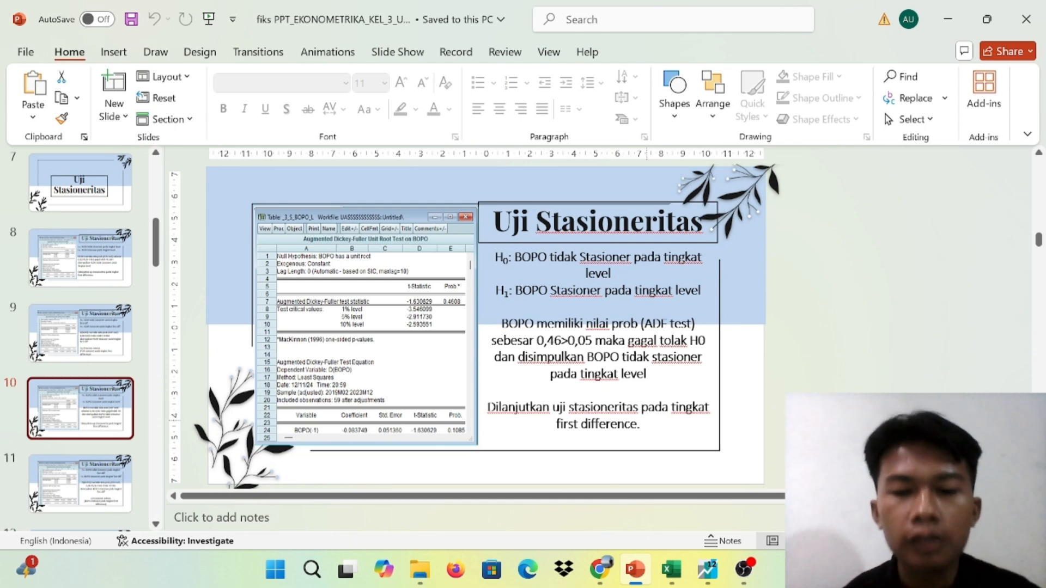
mouse_move(706, 569)
left_click(707, 480)
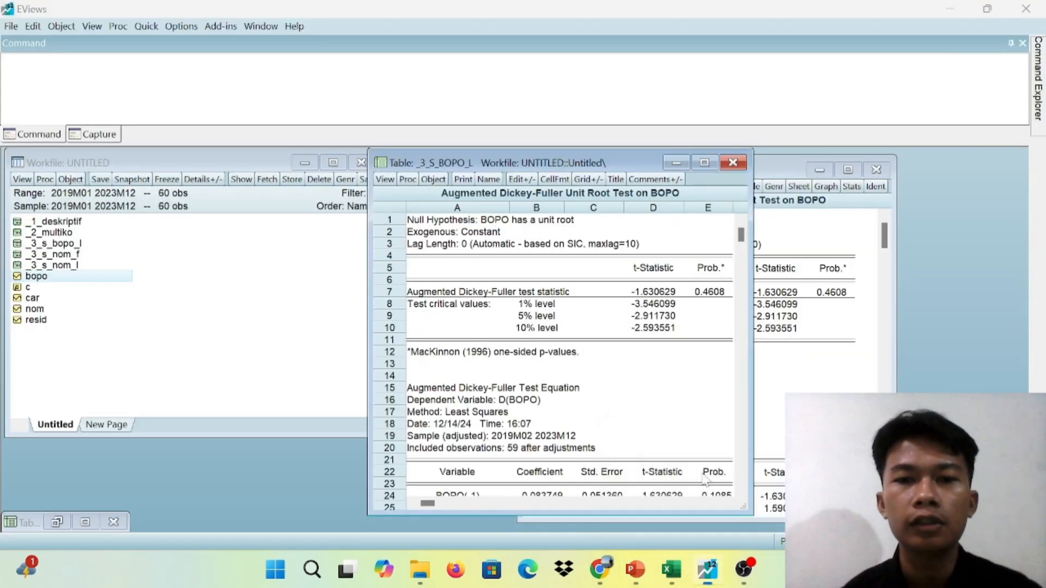
Close the frozen BOPO table and run the Augmented Dickey-Fuller unit root test on BOPO in 1st difference with intercept
left_click(733, 162)
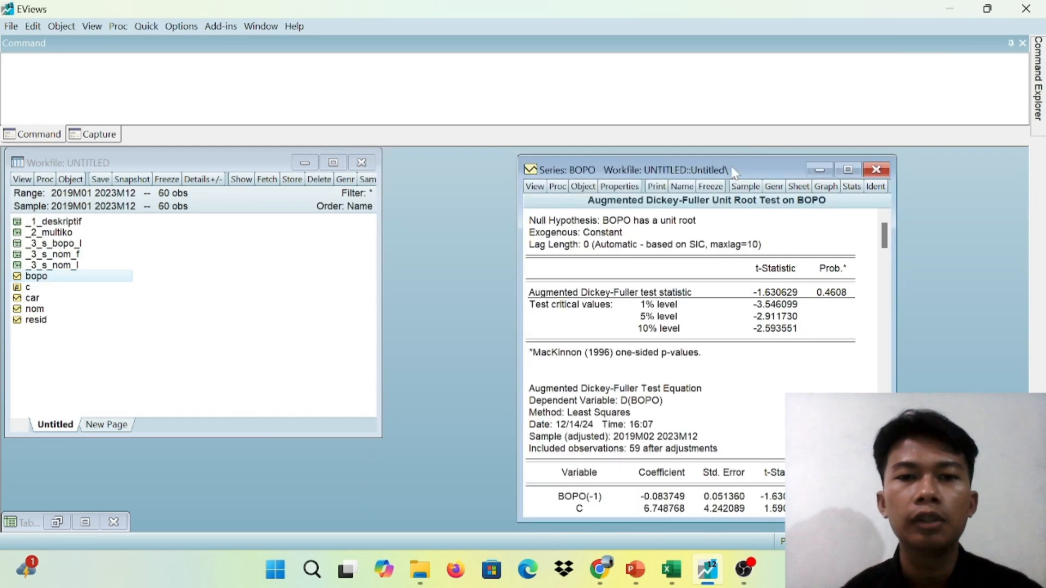
left_click(534, 187)
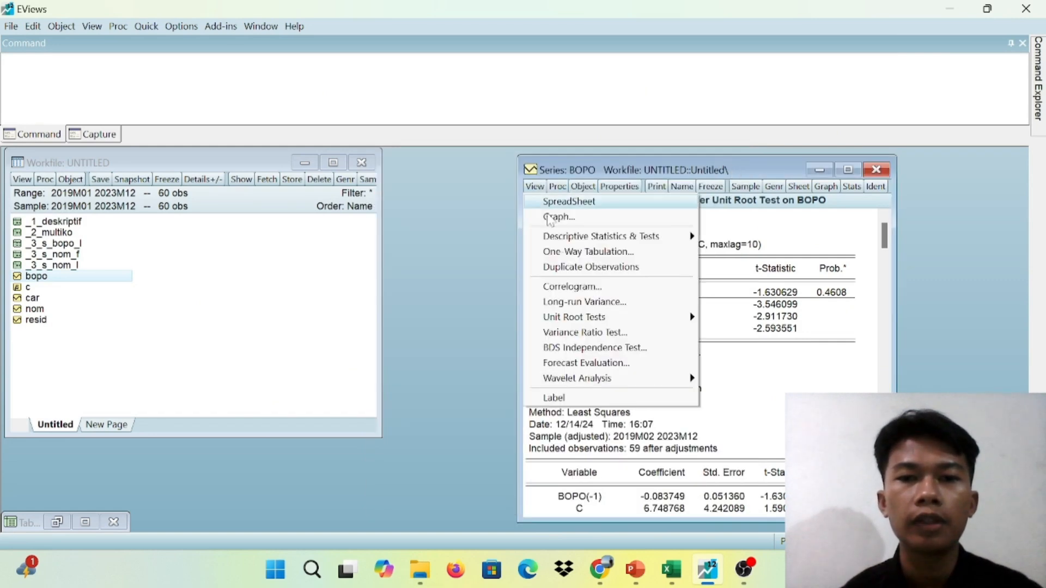
mouse_move(597, 327)
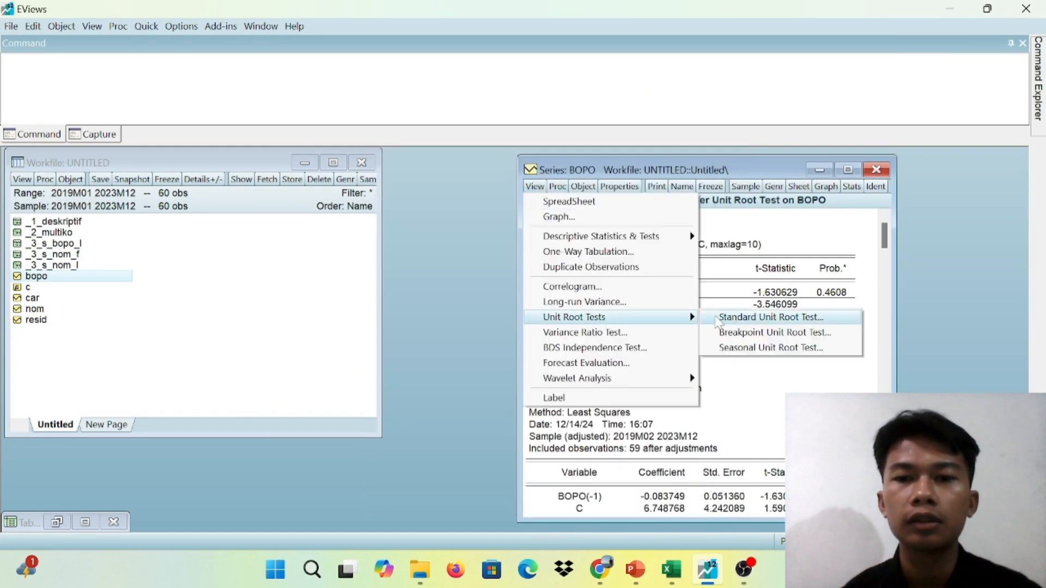
left_click(733, 318)
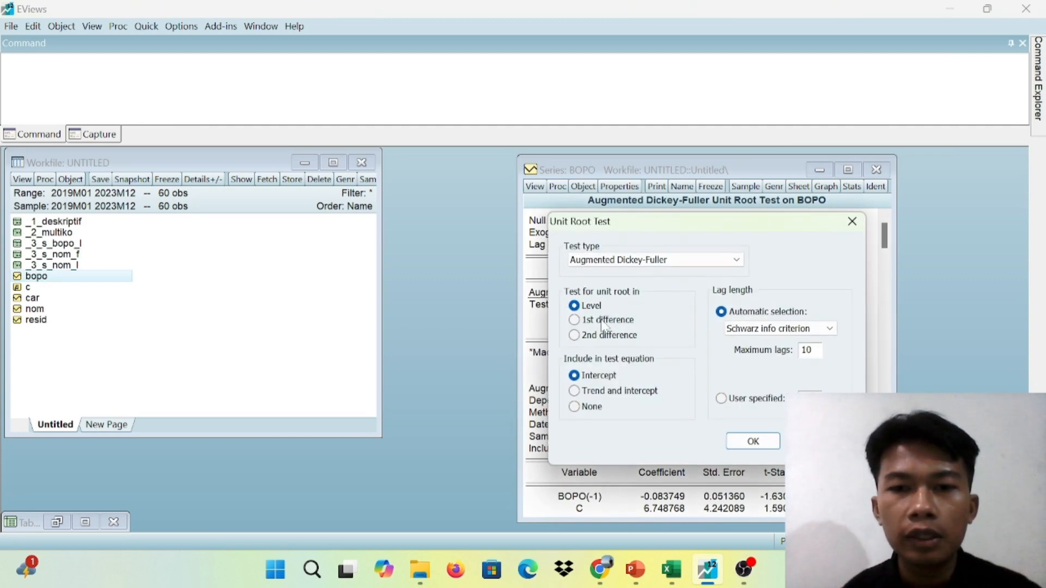
left_click(575, 320)
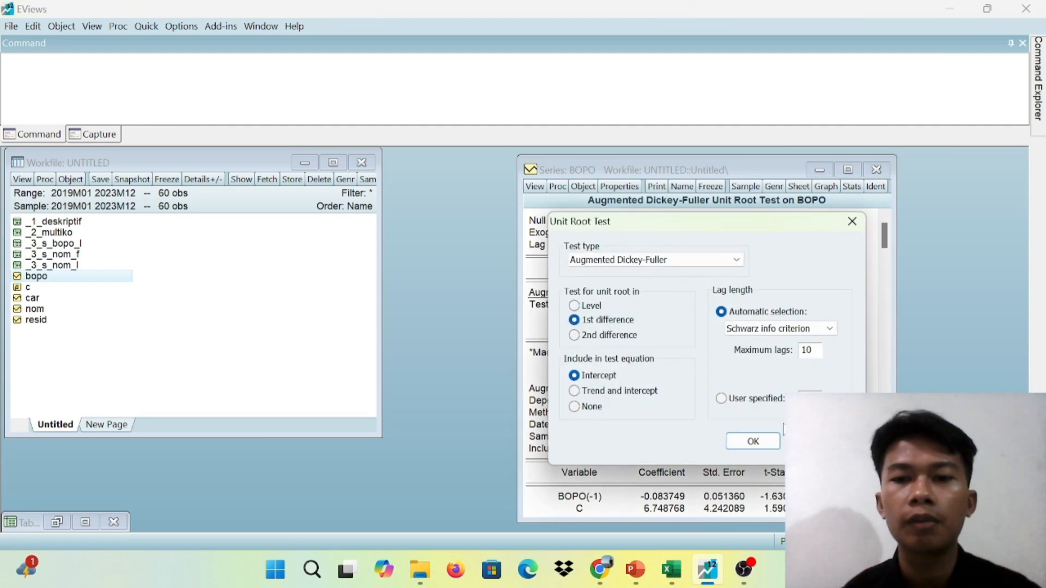
left_click(757, 439)
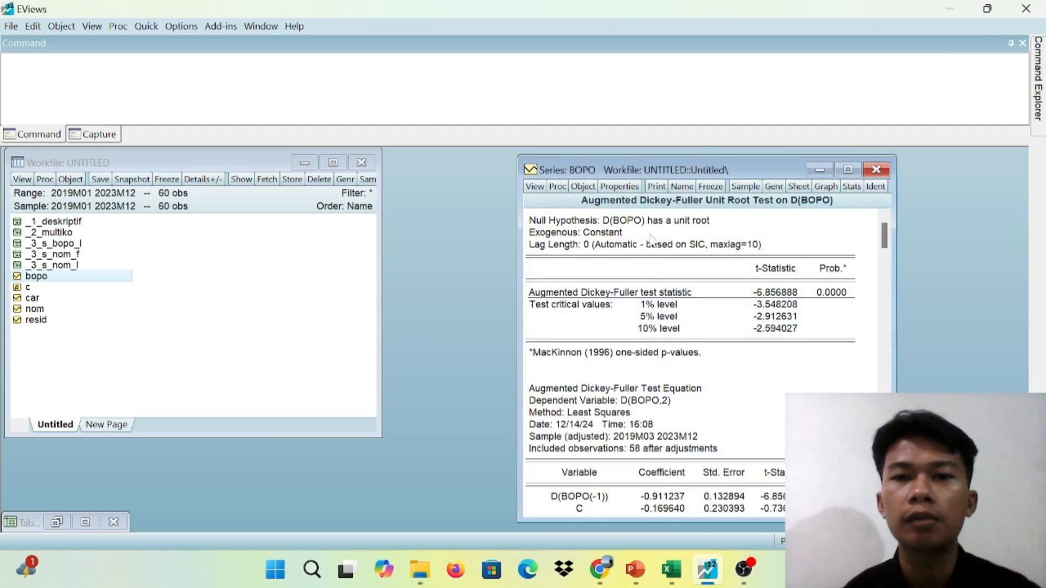
Freeze the first-difference unit root test output for BOPO as a table, name it _3_S_BOPO_F and close the table
left_click(713, 186)
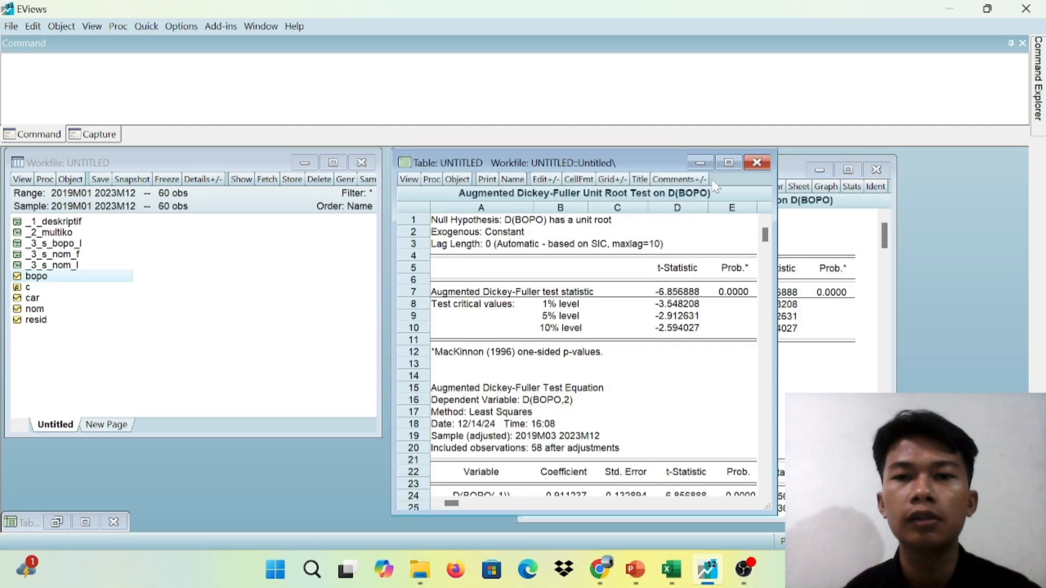
left_click(512, 180)
type("_3")
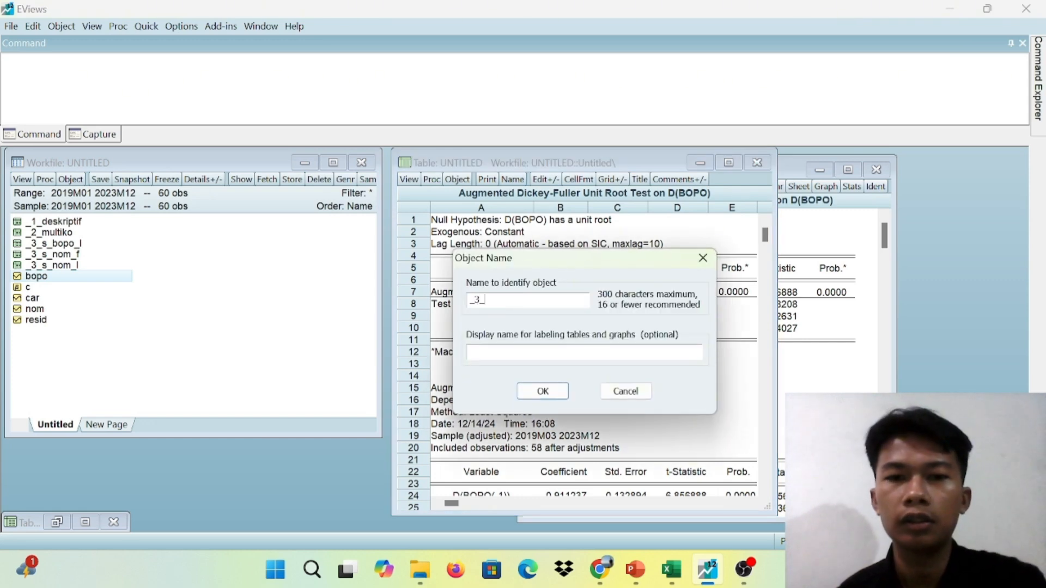
type("_S_")
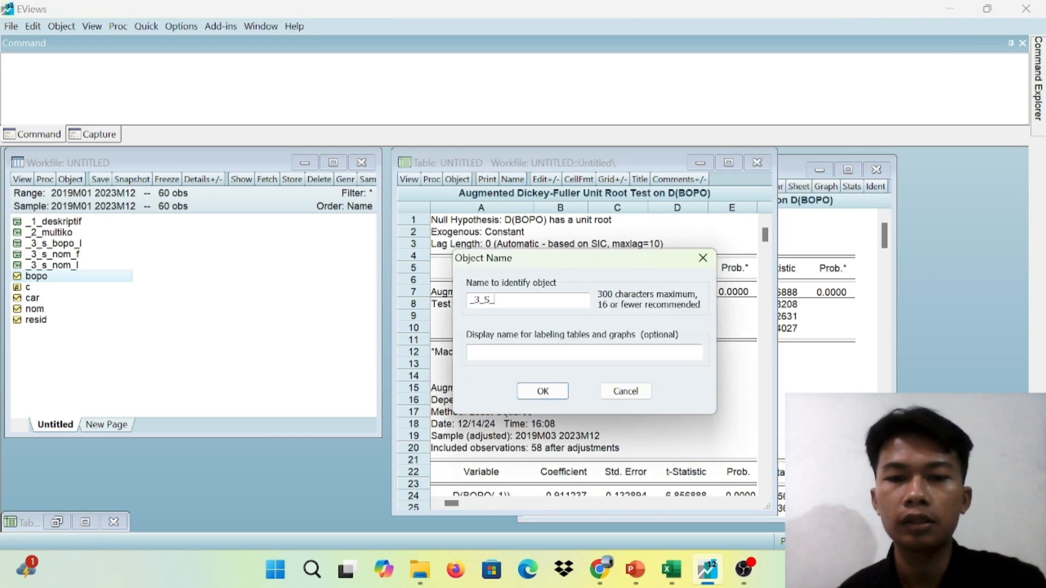
type("BO")
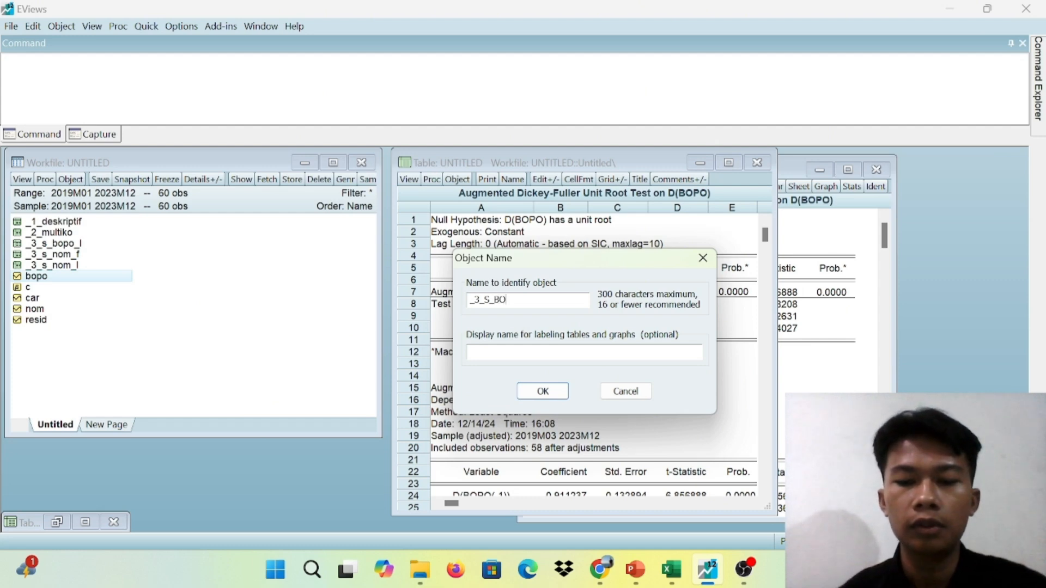
type("PO_")
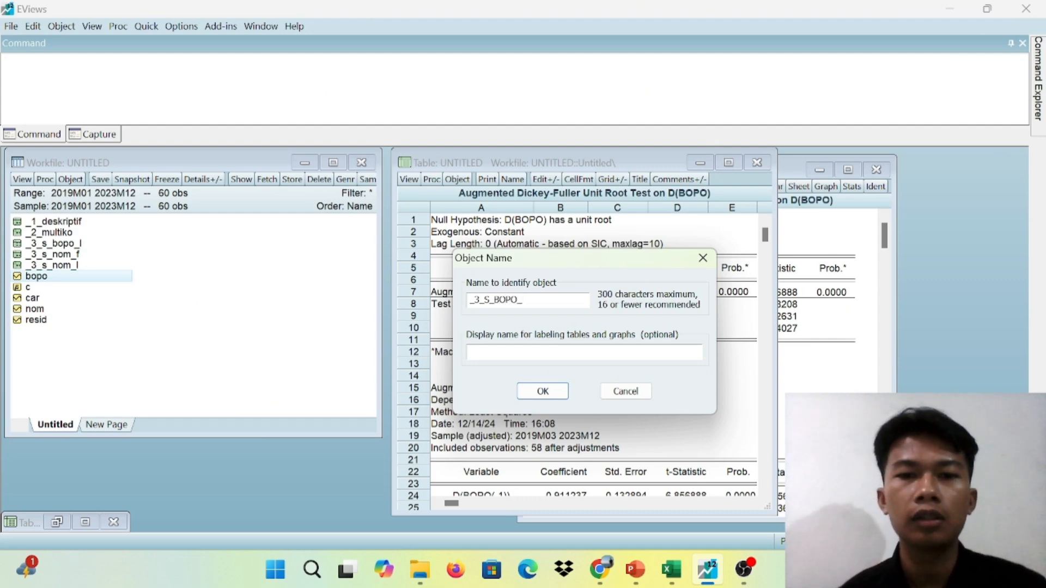
type("H")
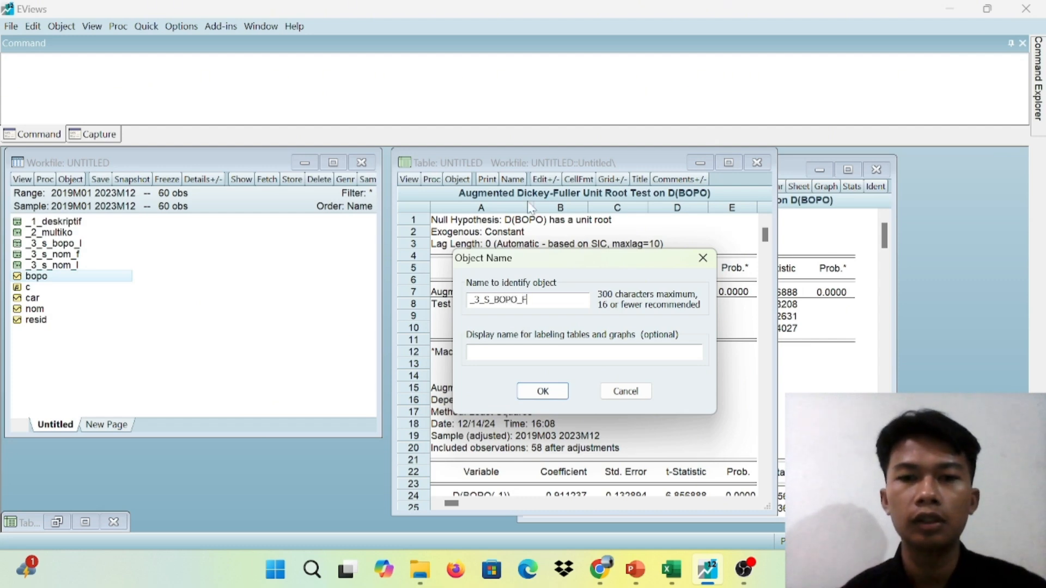
left_click(545, 392)
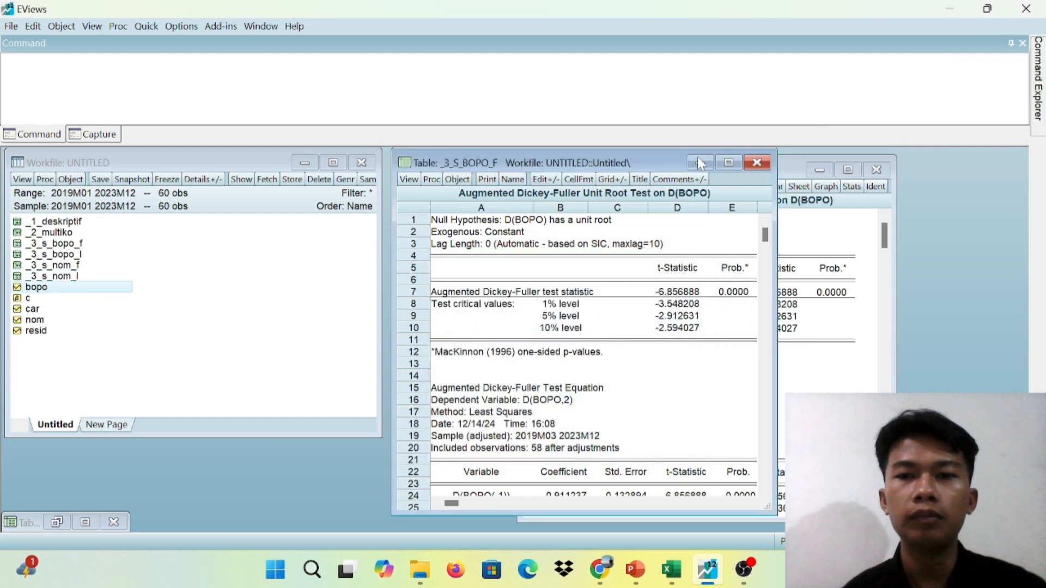
left_click(756, 163)
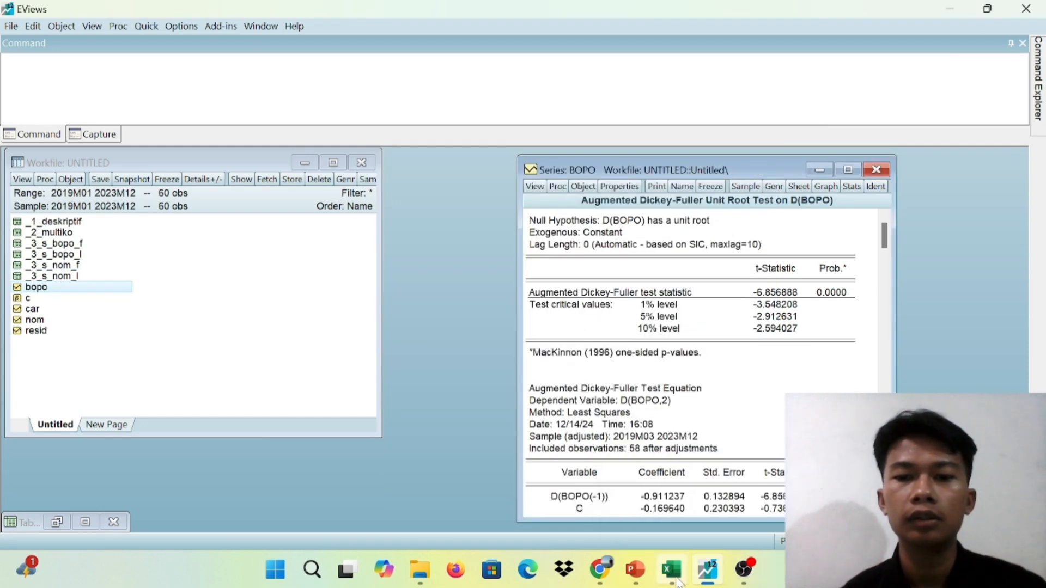
Switch to PowerPoint to read the Uji Stasioneritas slide on BOPO at first difference, and return to EViews
mouse_move(635, 570)
left_click(630, 457)
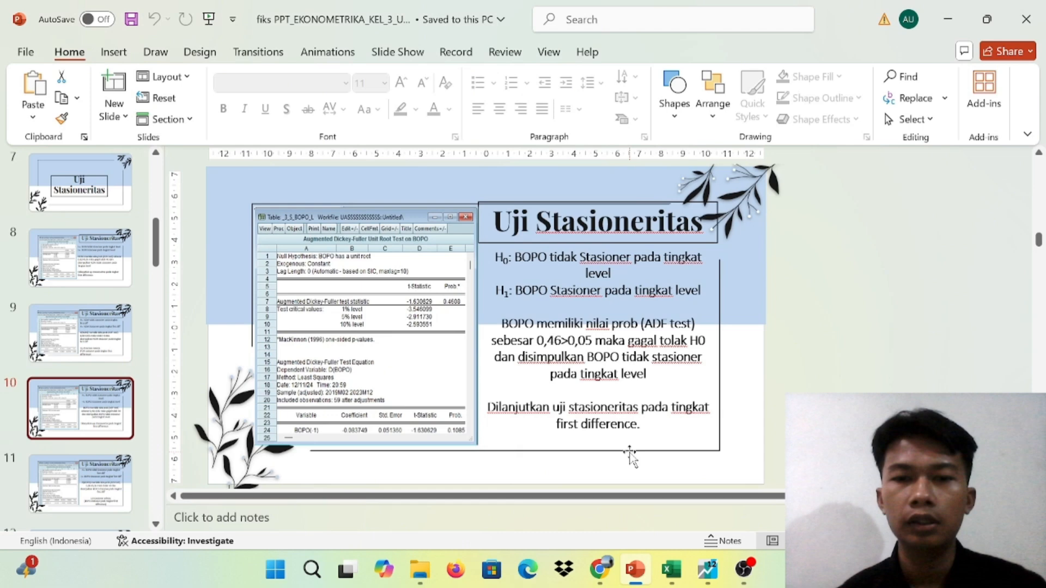
scroll(630, 457, "down", 1)
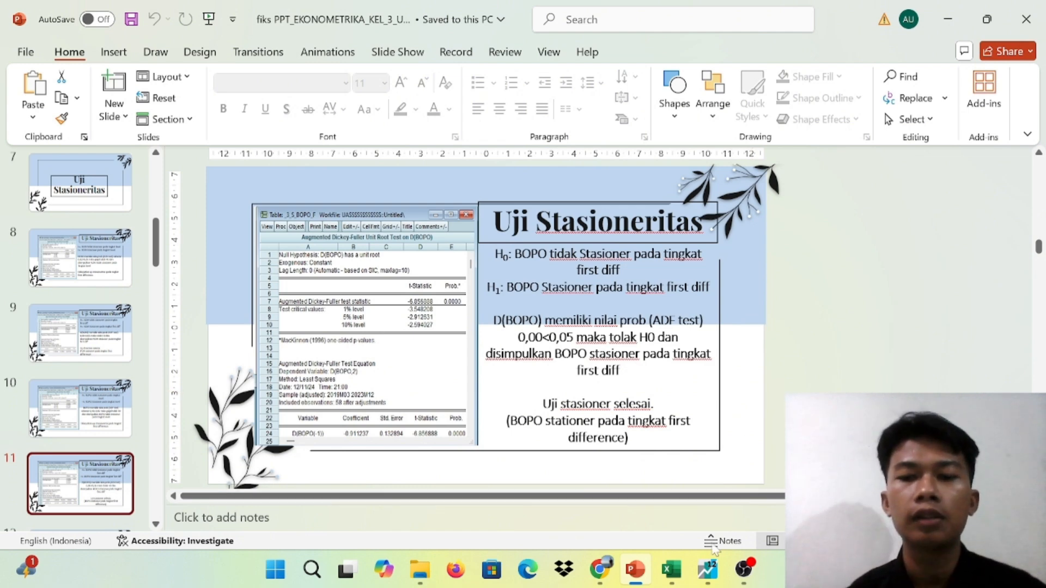
mouse_move(709, 573)
left_click(705, 504)
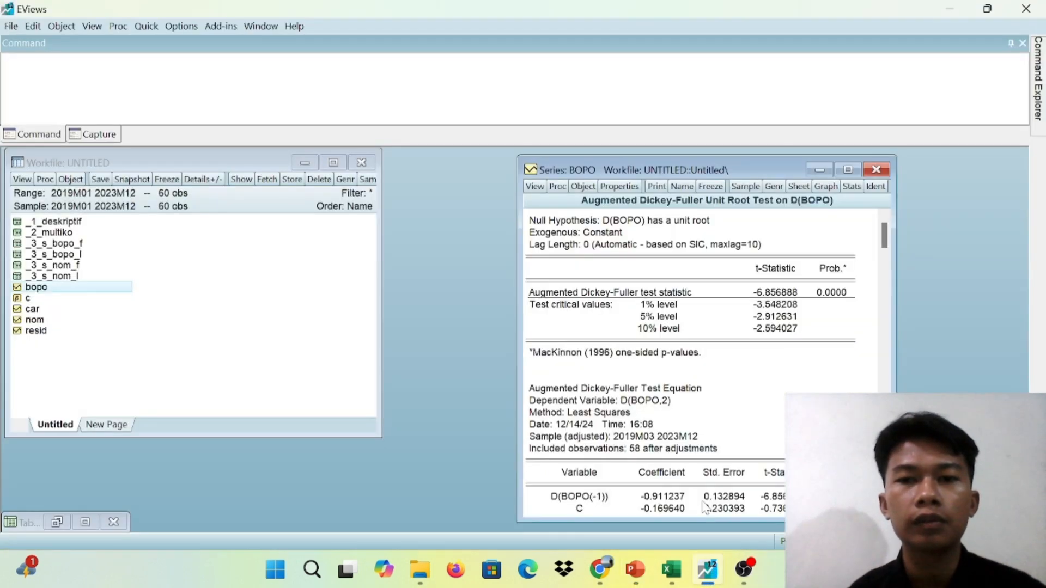
Close the BOPO series, open CAR and run its Augmented Dickey-Fuller unit root test at level with intercept
left_click(876, 171)
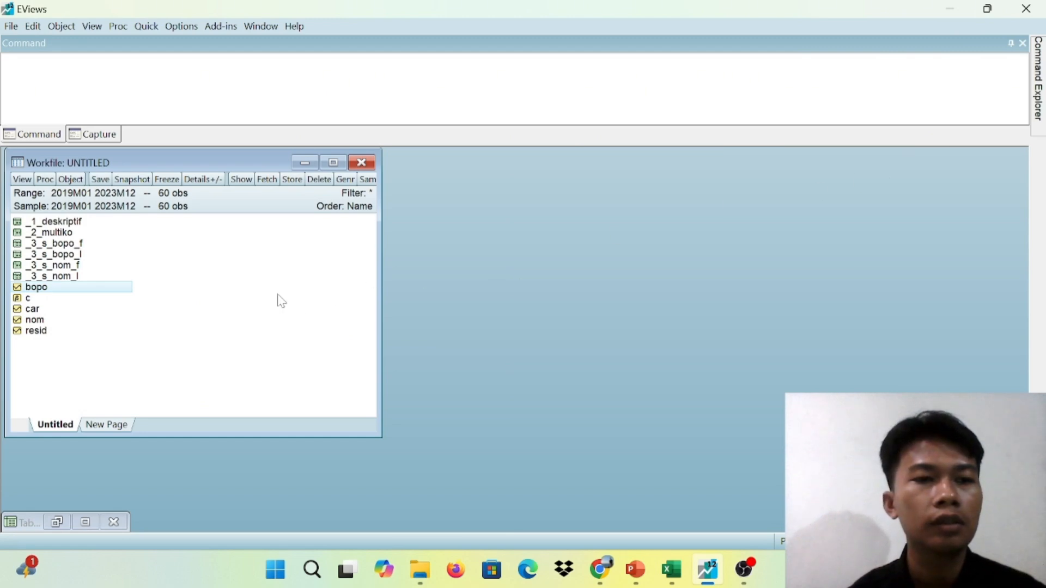
double_click(33, 309)
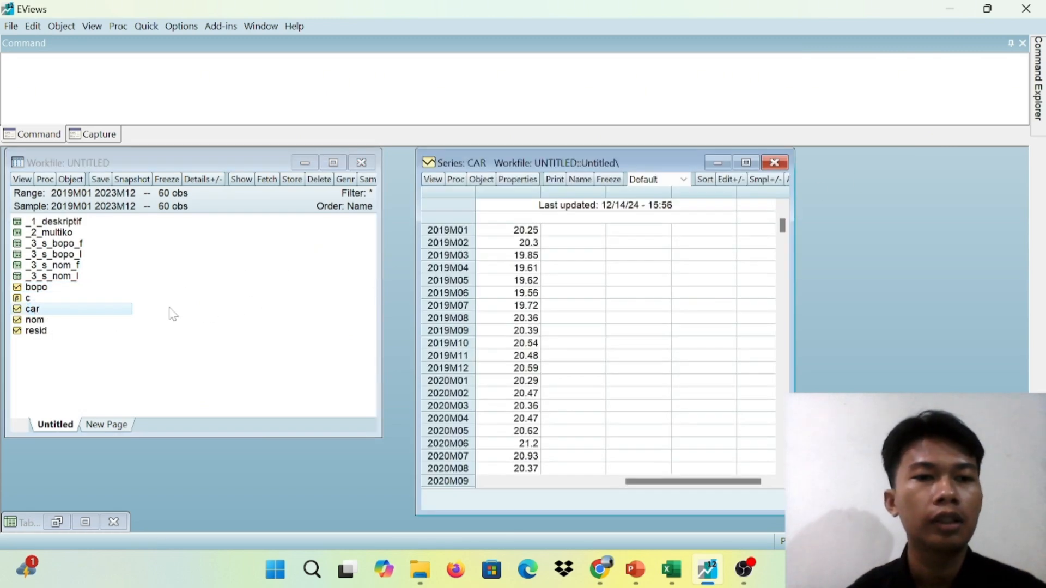
left_click(434, 180)
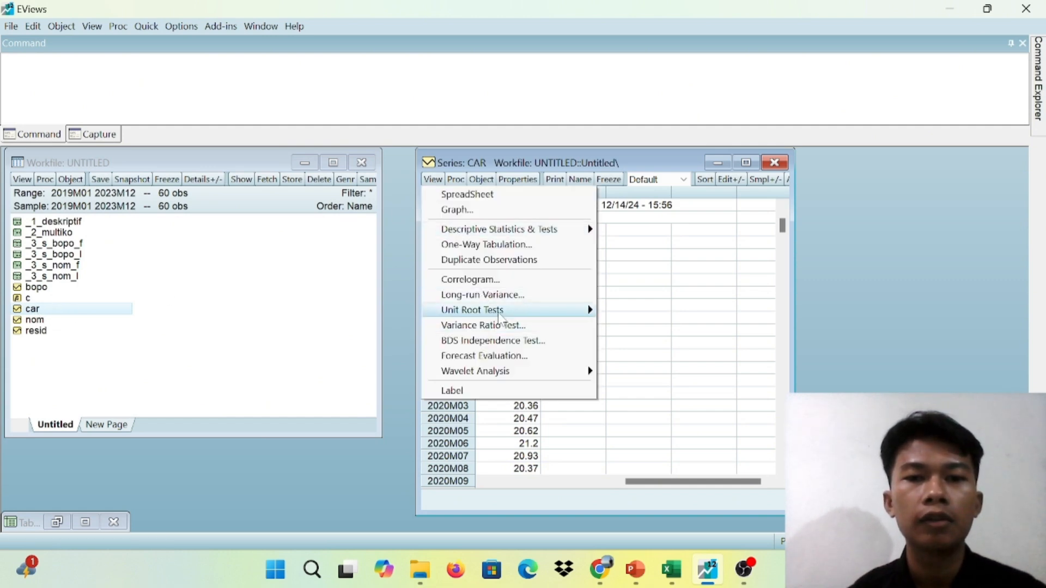
mouse_move(499, 311)
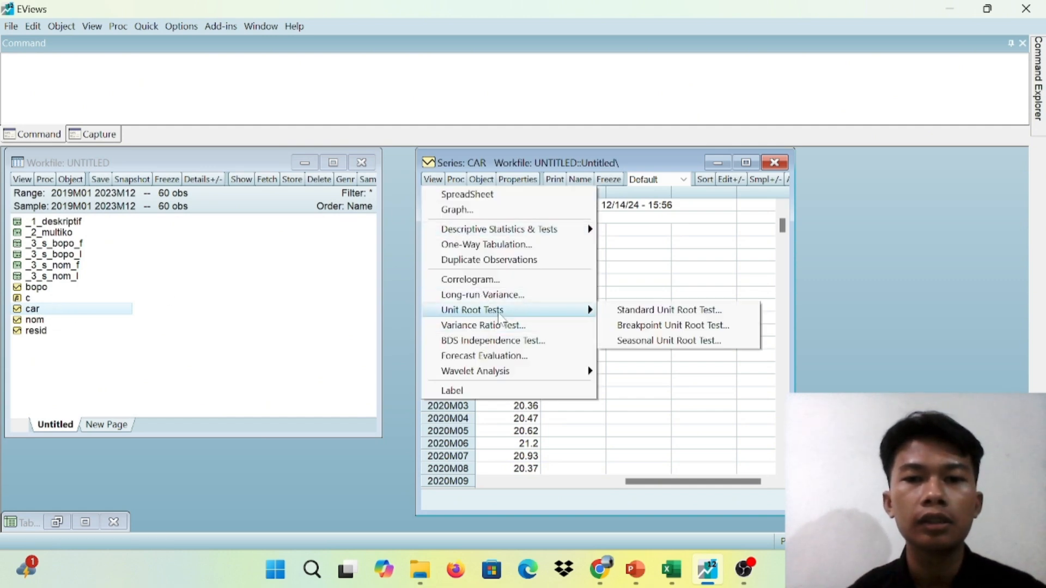
left_click(643, 312)
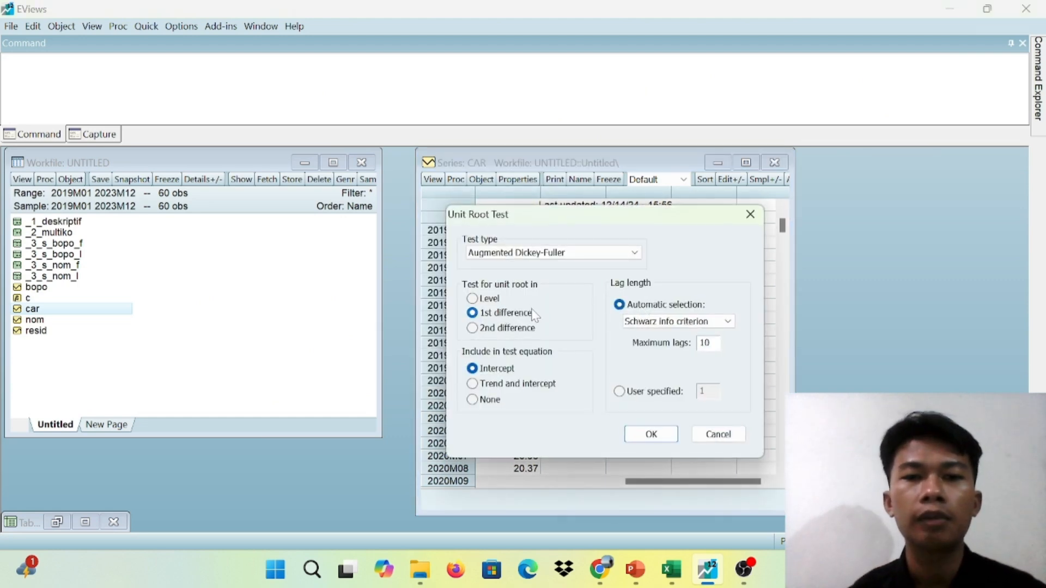
left_click(472, 299)
left_click(652, 434)
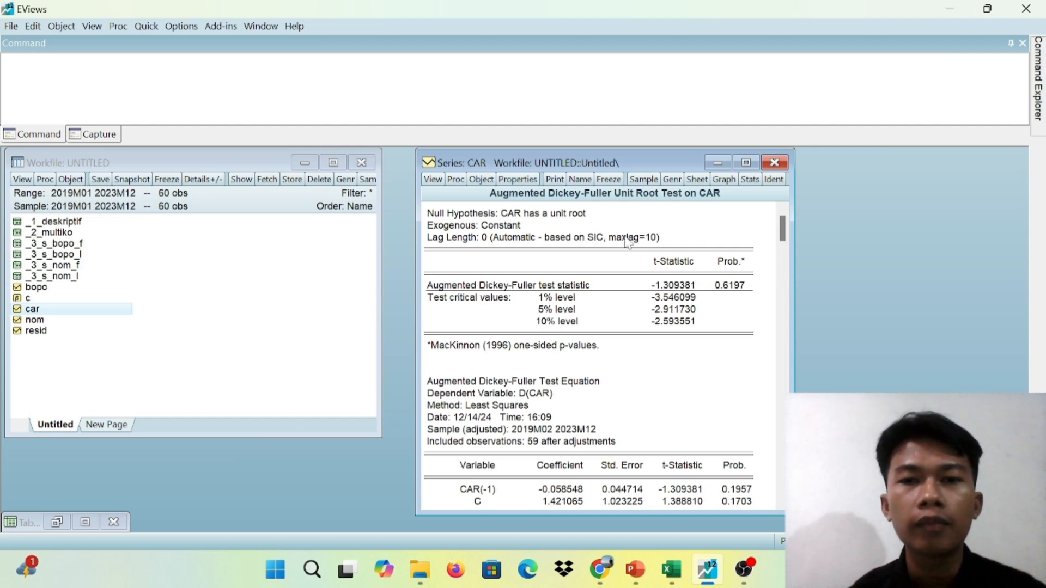
Freeze the level unit root test output for CAR as a table, name it _3_S_CAR_L and close the table
left_click(608, 180)
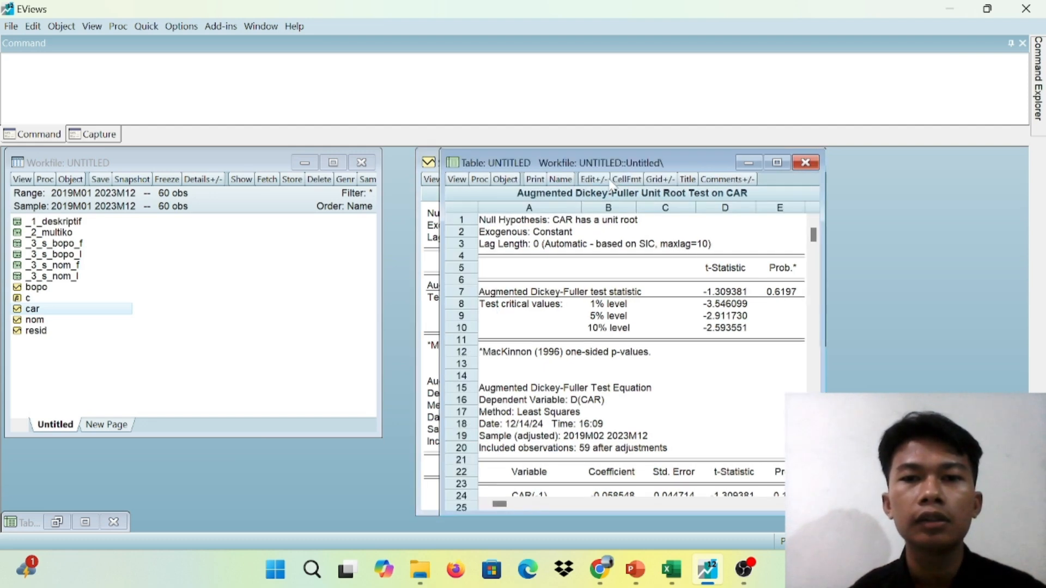
left_click(562, 179)
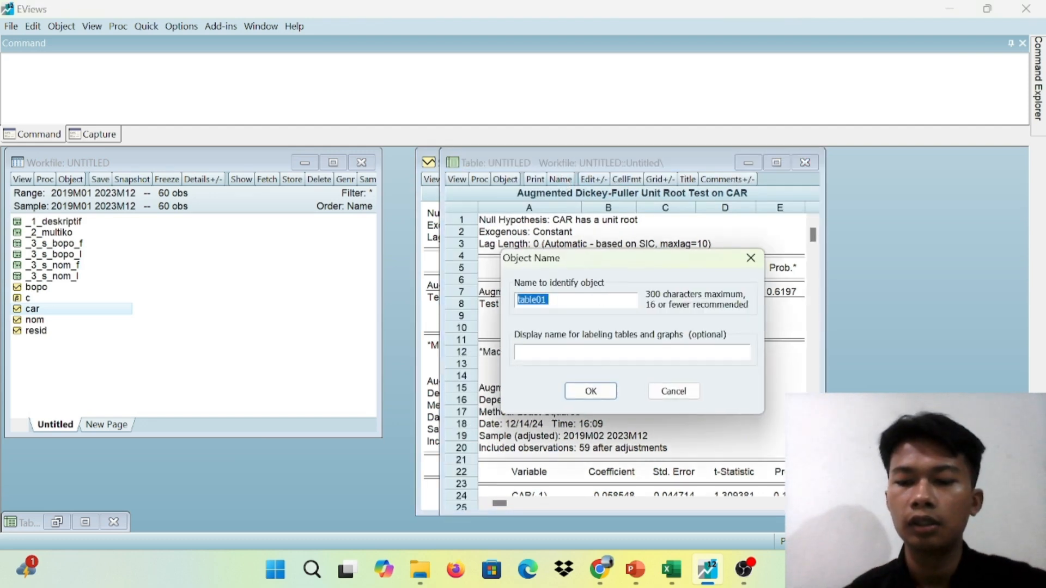
key("BackSpace")
type("_3")
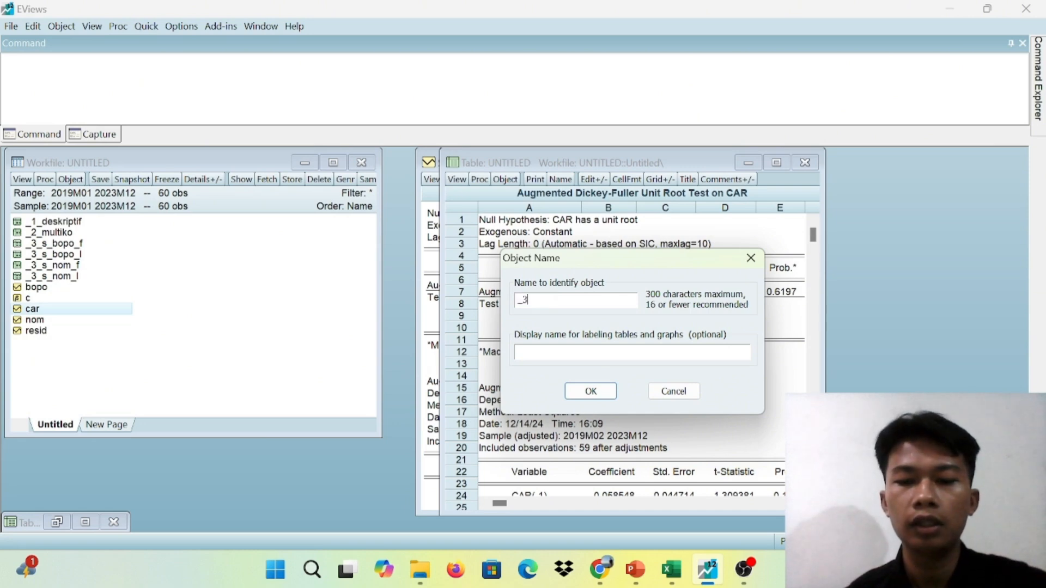
type("_s")
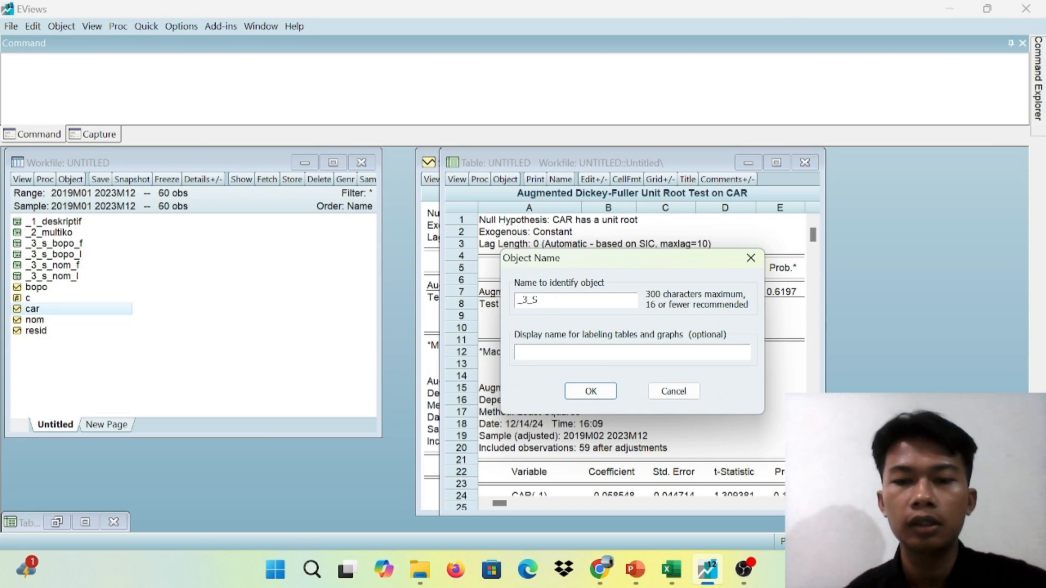
type("_")
type("CA")
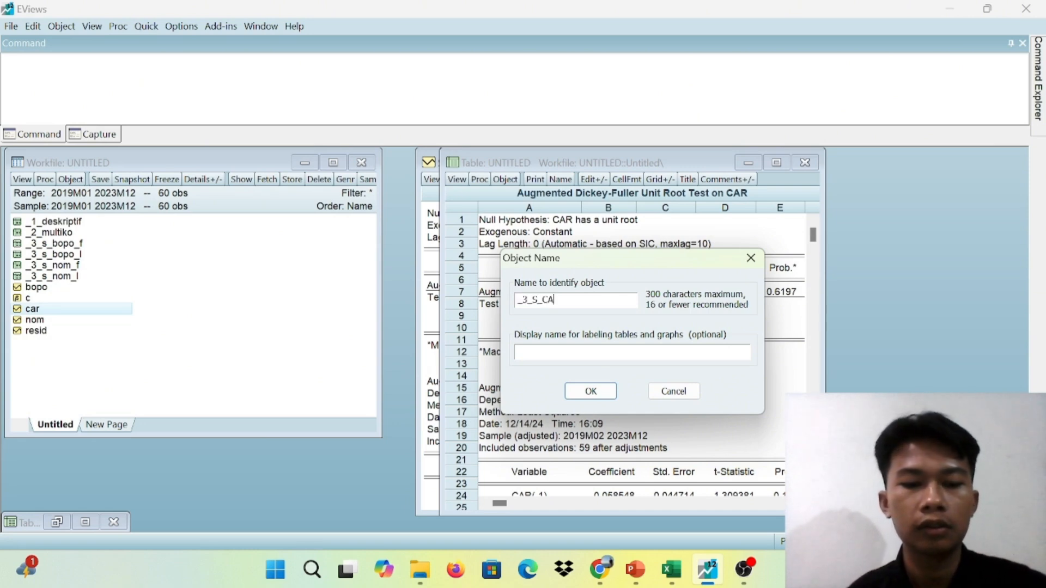
type("R_l")
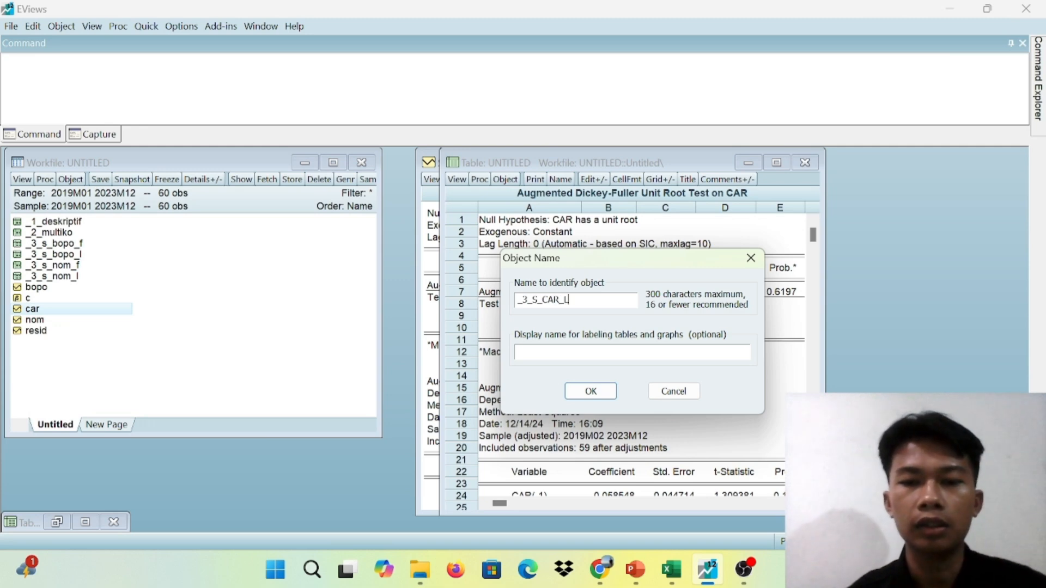
left_click(599, 394)
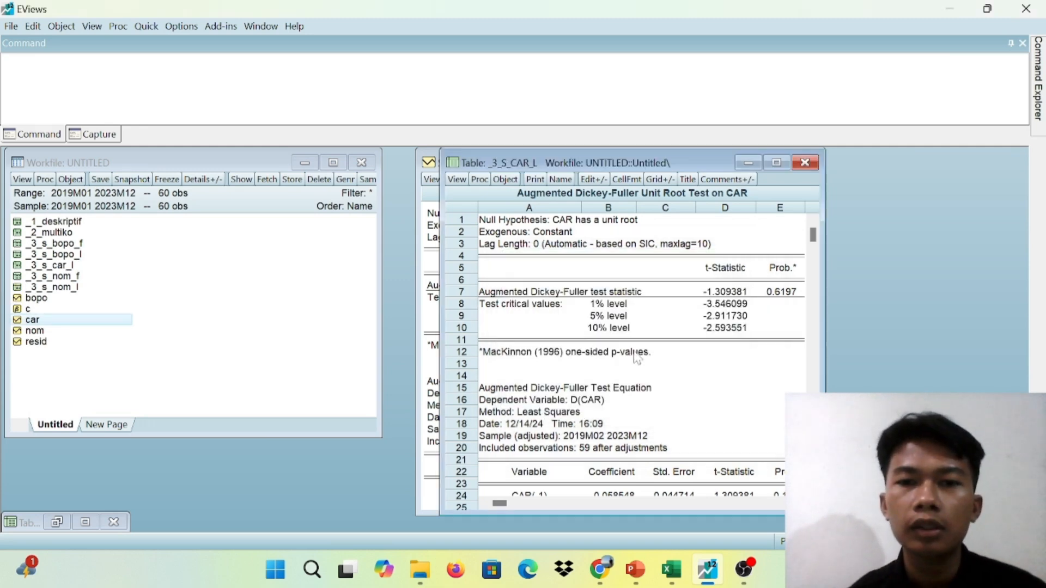
left_click(804, 163)
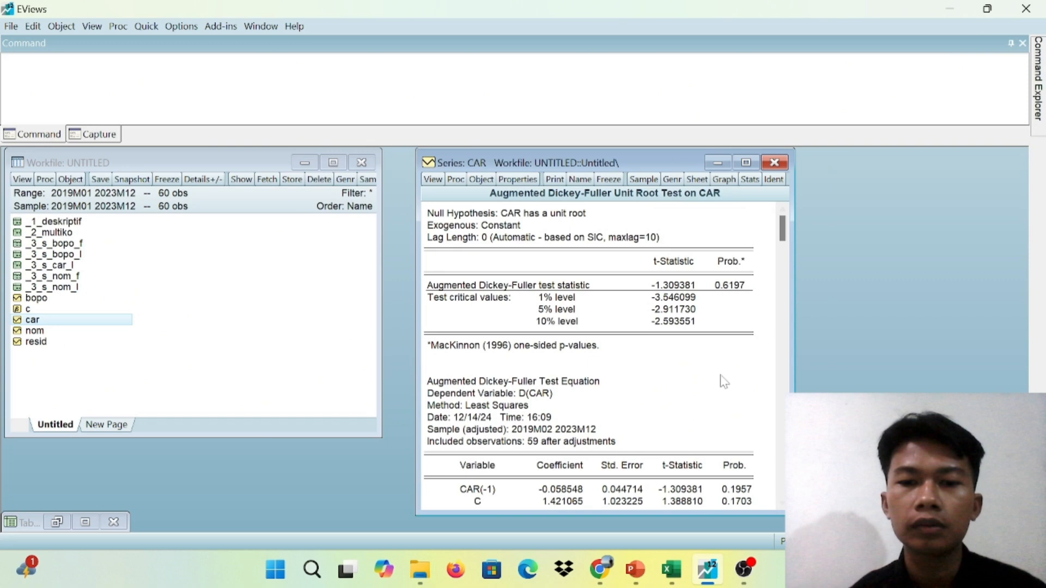
Switch to PowerPoint to read the Uji Stasioneritas slide on CAR at level, and return to EViews
left_click(635, 569)
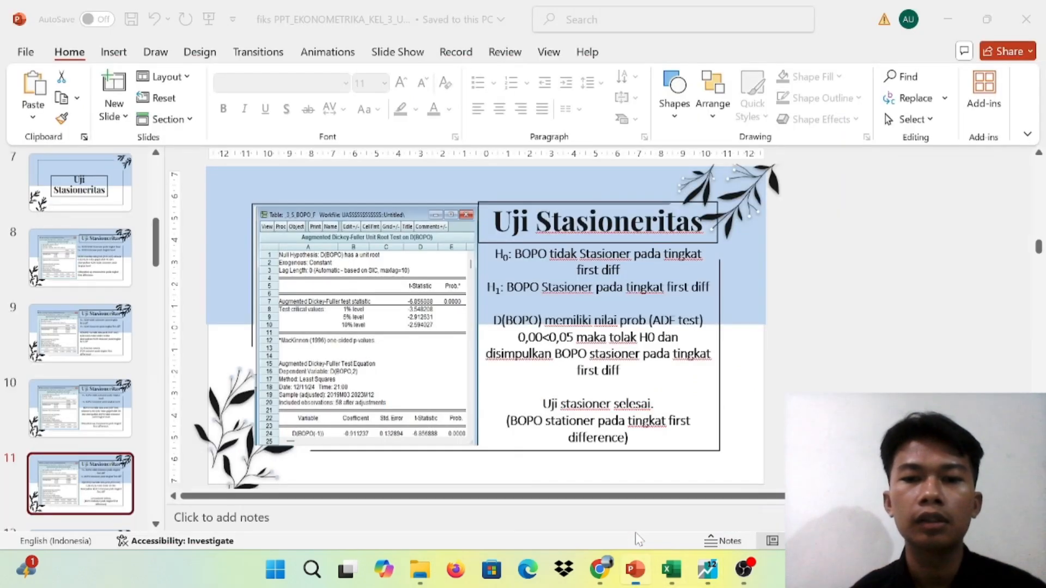
key("Down")
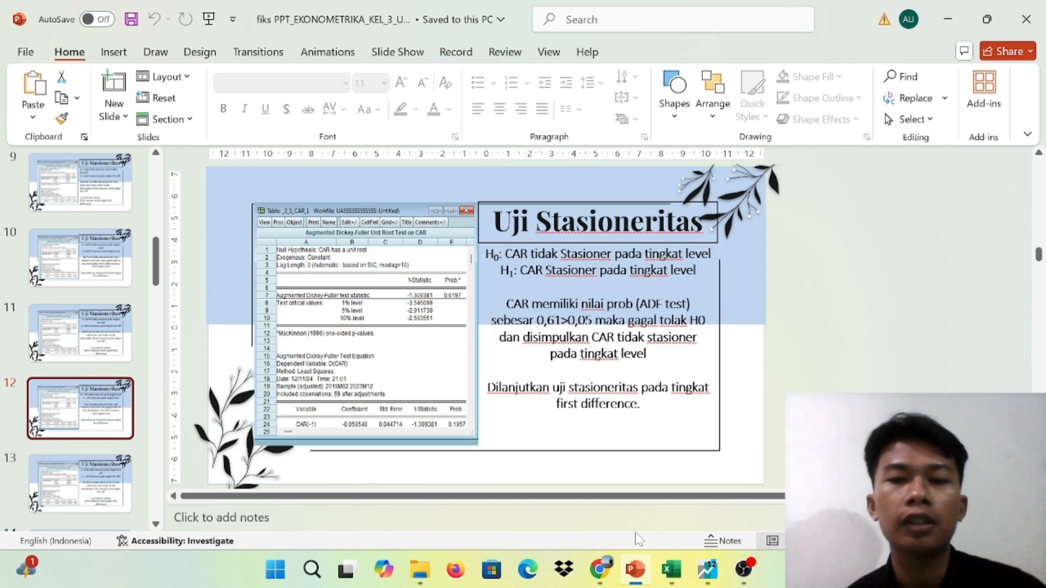
mouse_move(674, 572)
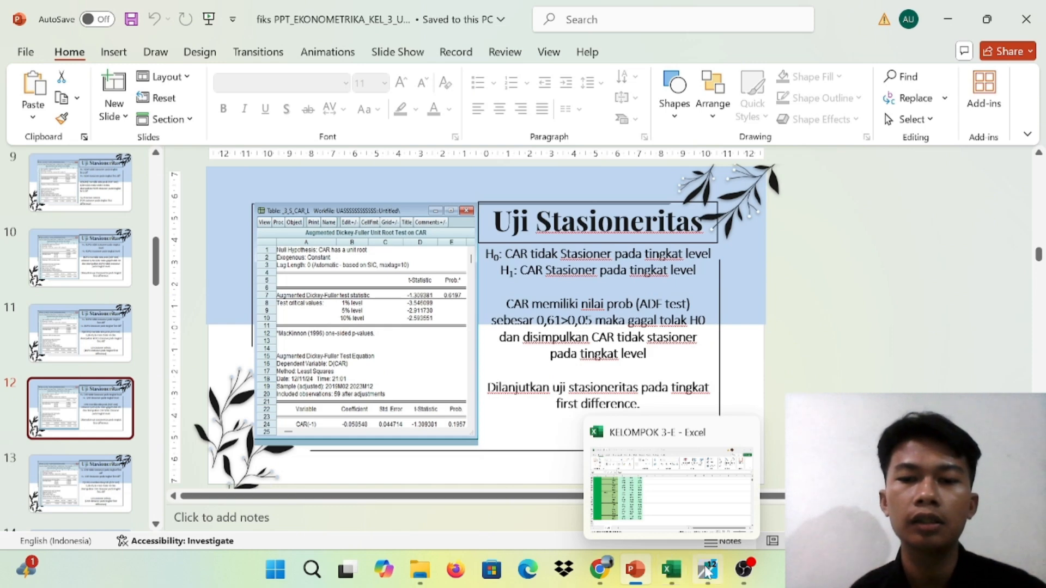
mouse_move(708, 570)
left_click(711, 510)
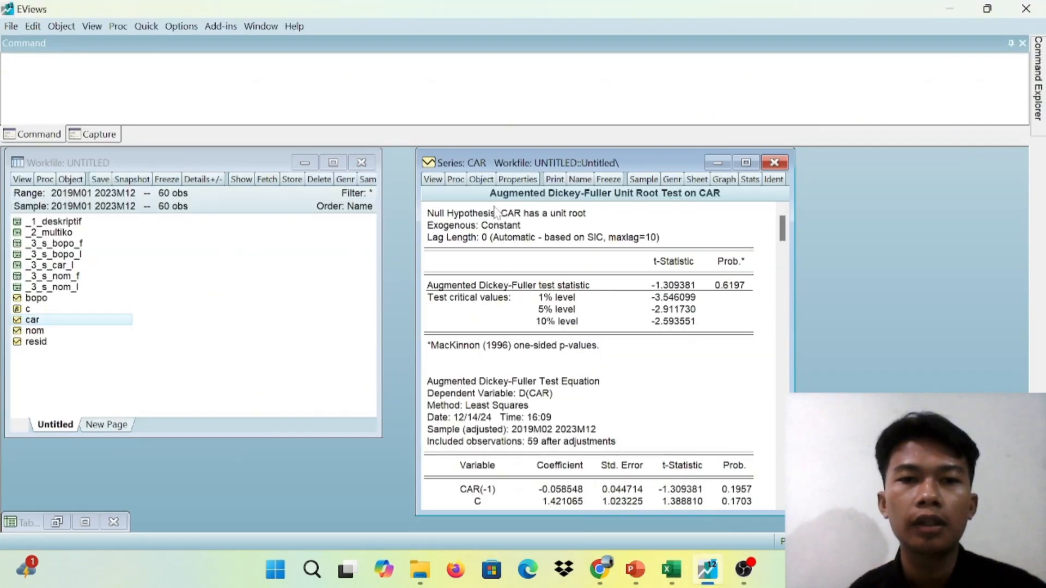
Run the Augmented Dickey-Fuller unit root test on CAR in 1st difference with intercept
left_click(433, 179)
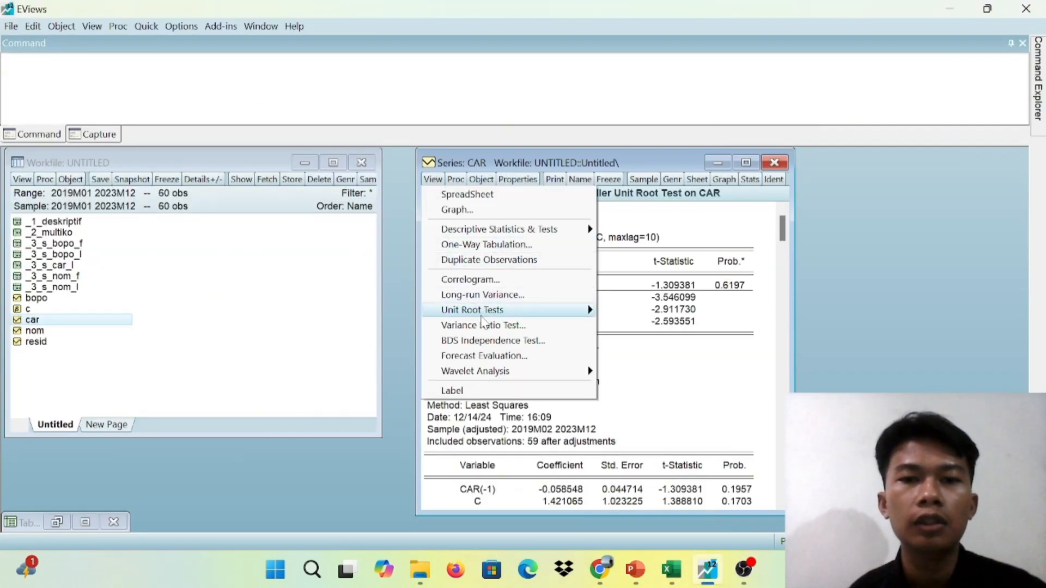
mouse_move(482, 316)
left_click(633, 311)
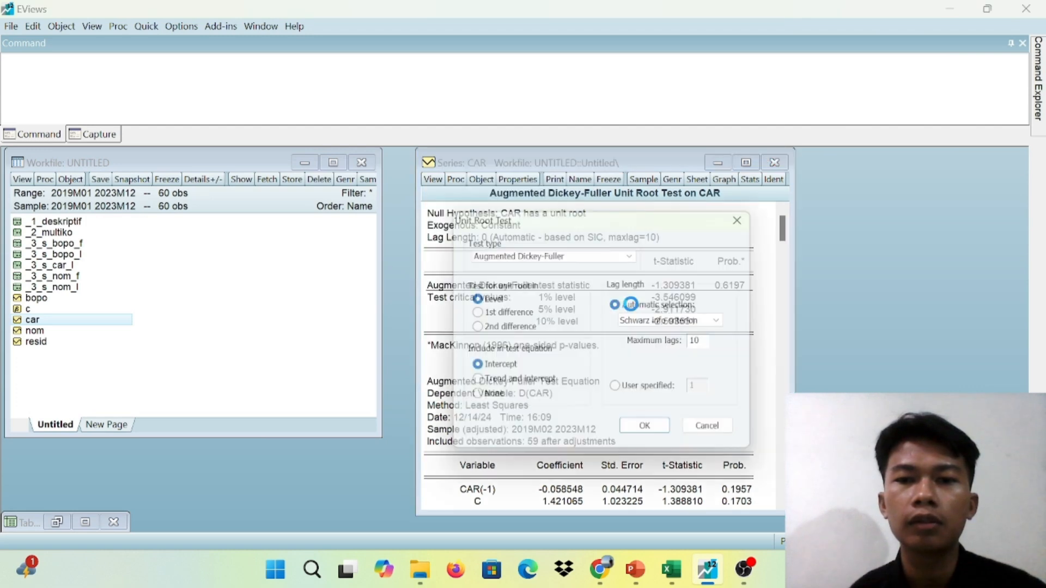
left_click(472, 313)
left_click(651, 434)
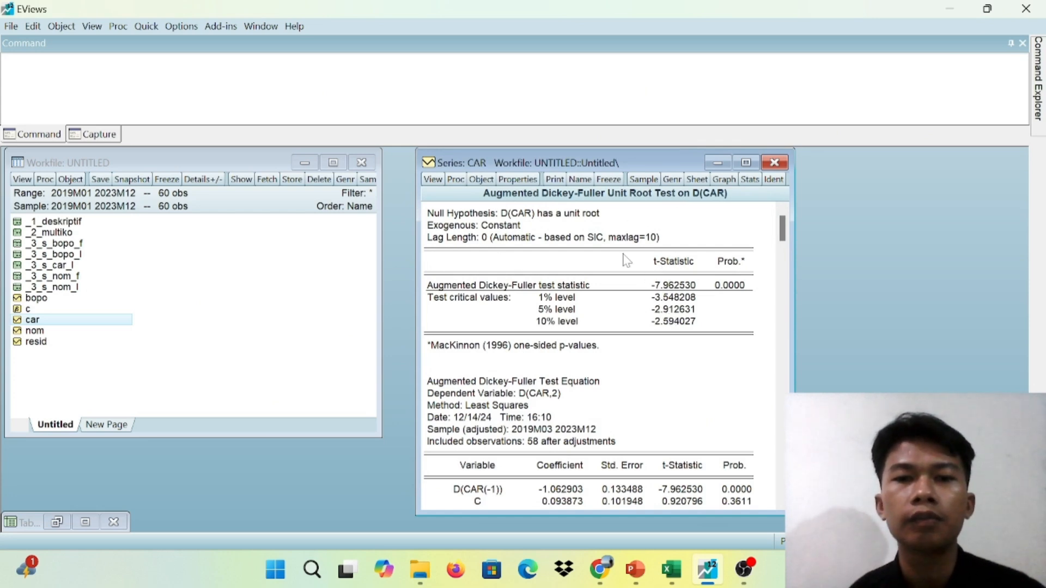
Freeze the first-difference unit root test output for CAR as a table, name it _3_S_CAR_F and close the table
left_click(607, 178)
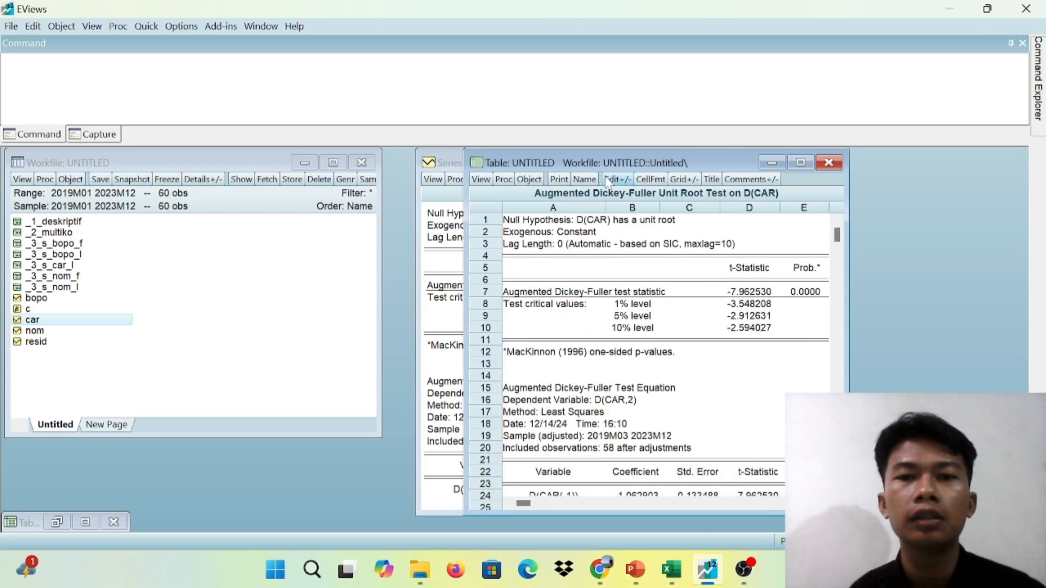
left_click(584, 179)
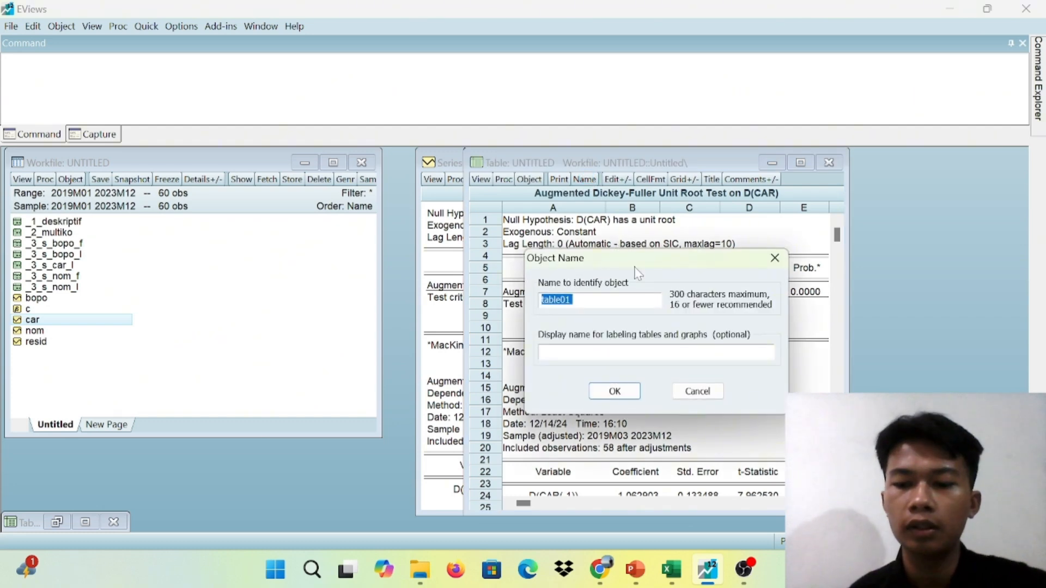
key("BackSpace")
type("_3")
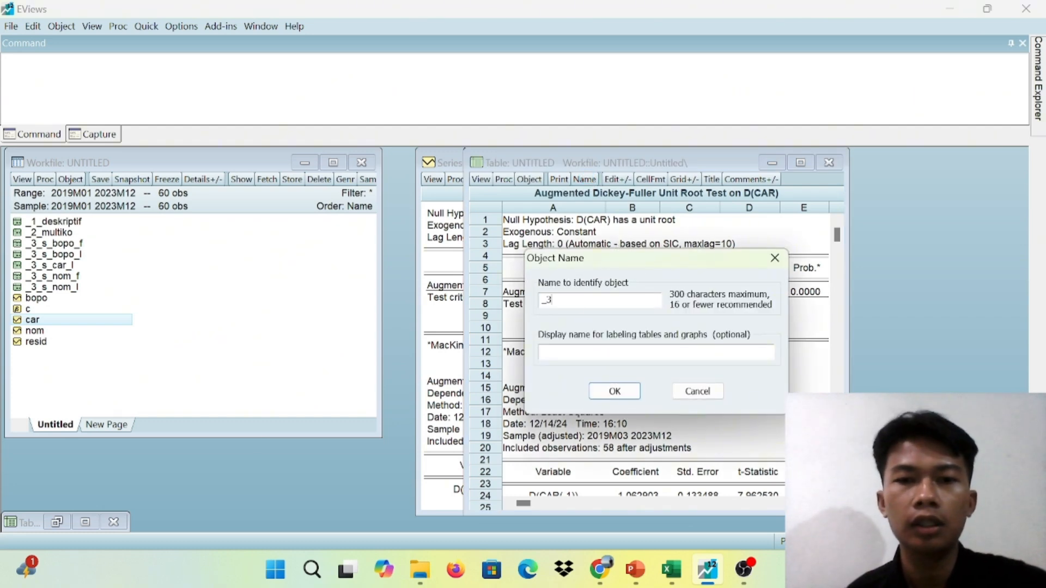
type("_")
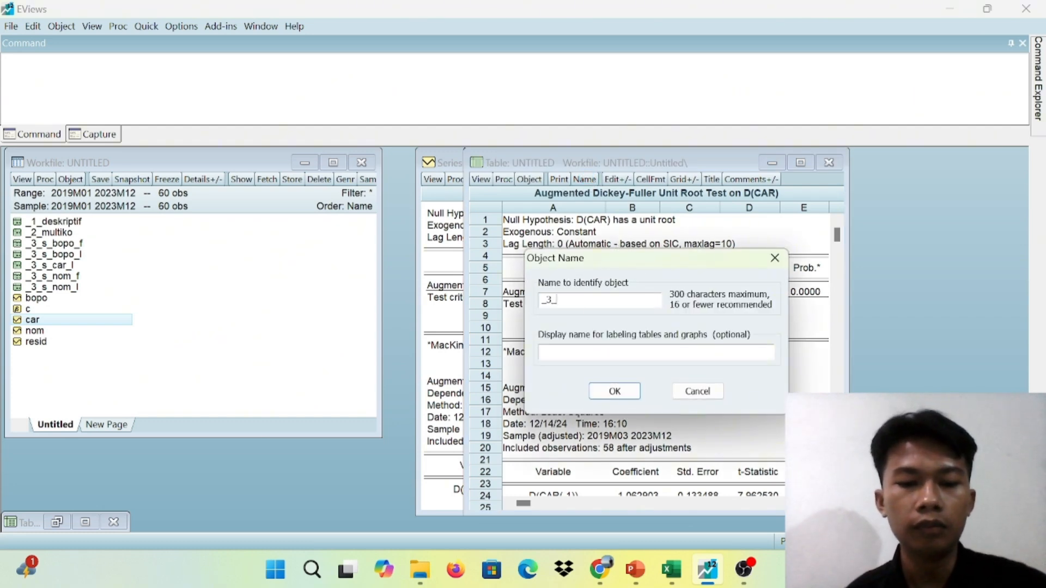
type("s_")
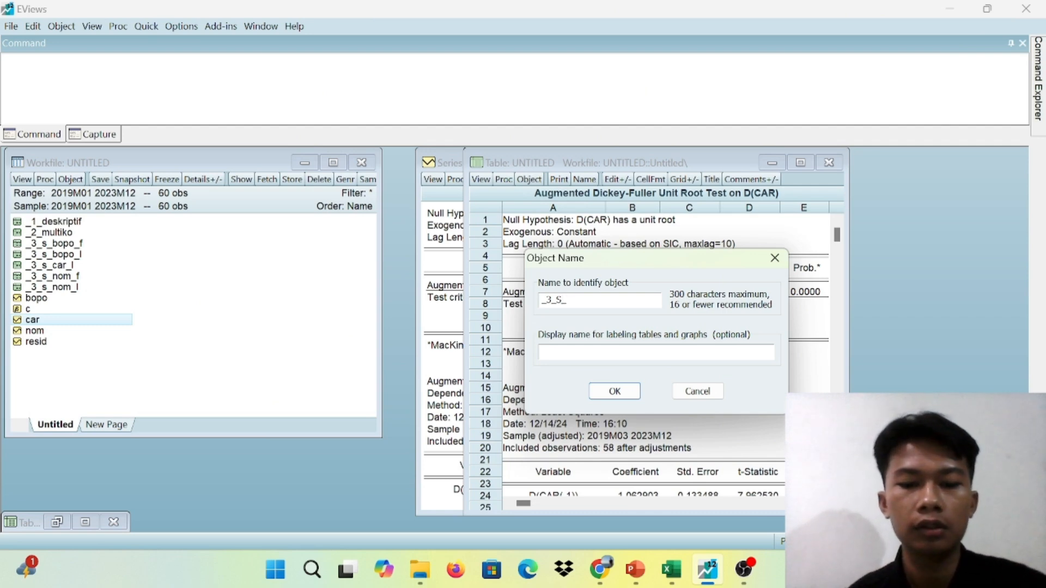
type("CAR_F")
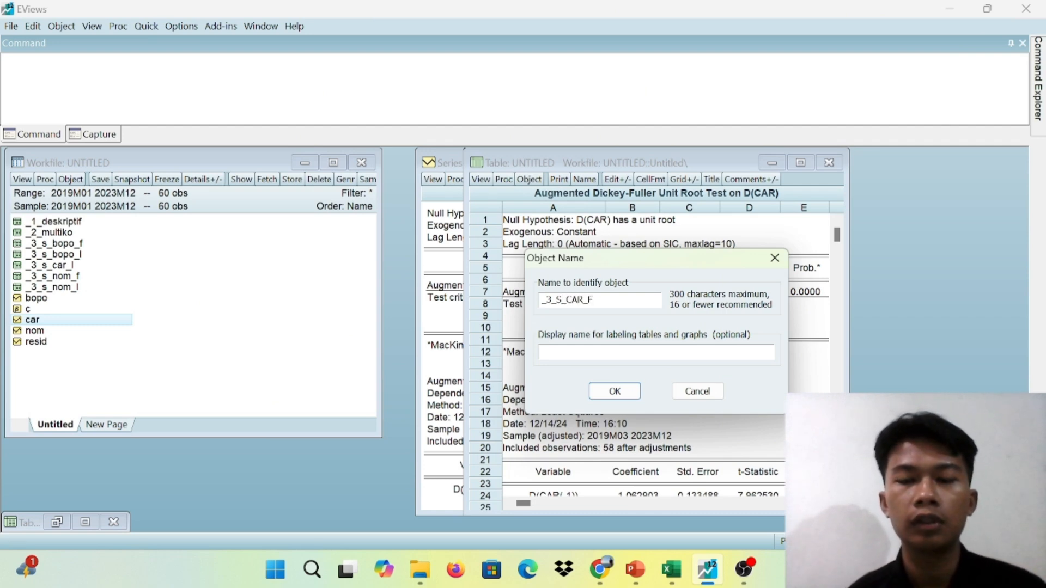
left_click(615, 390)
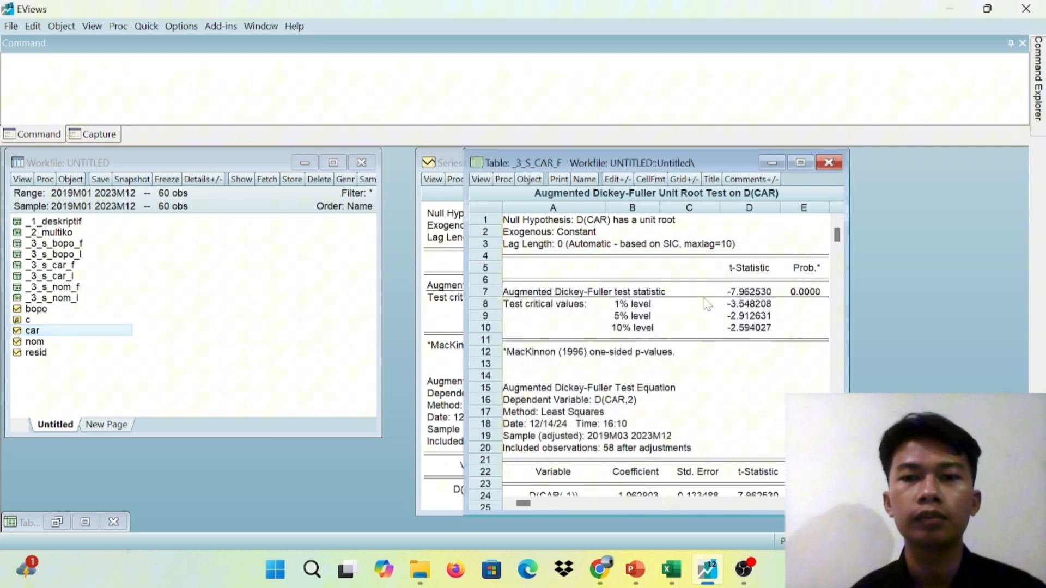
left_click(828, 162)
Switch to PowerPoint and read the Uji Stasioneritas slide on CAR at first difference
mouse_move(630, 584)
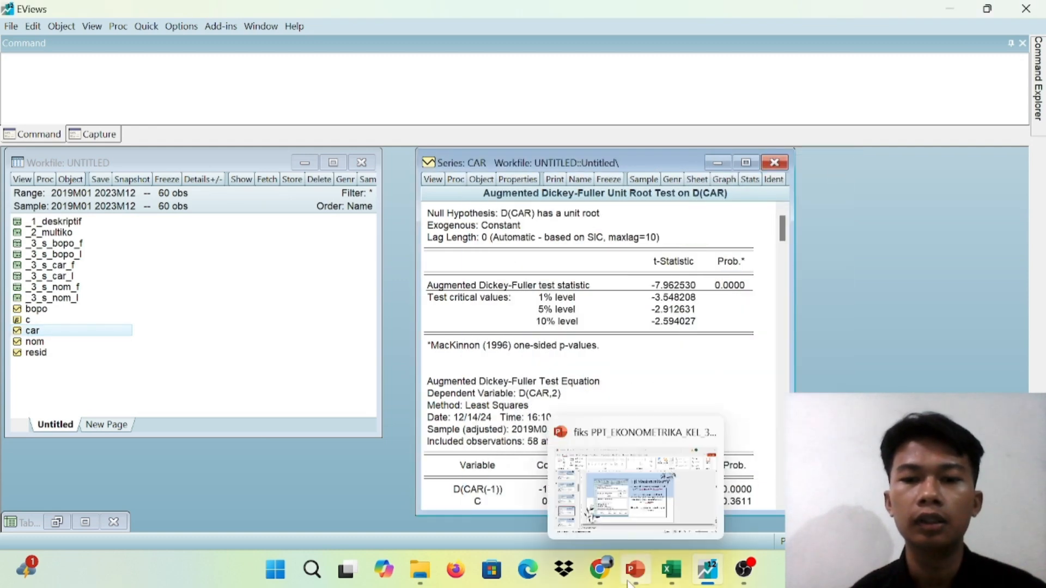
left_click(642, 534)
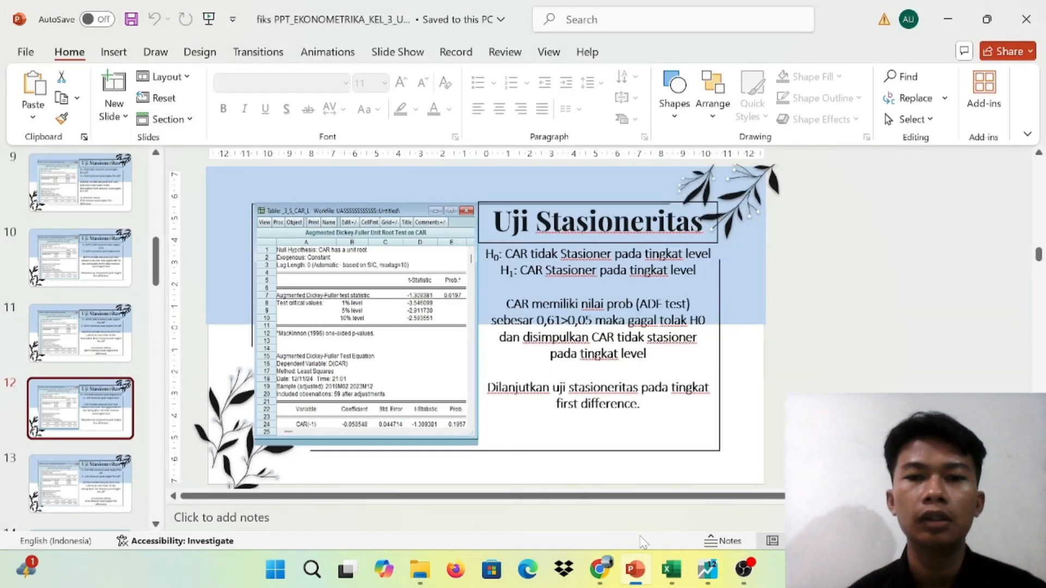
scroll(836, 367, "down", 1)
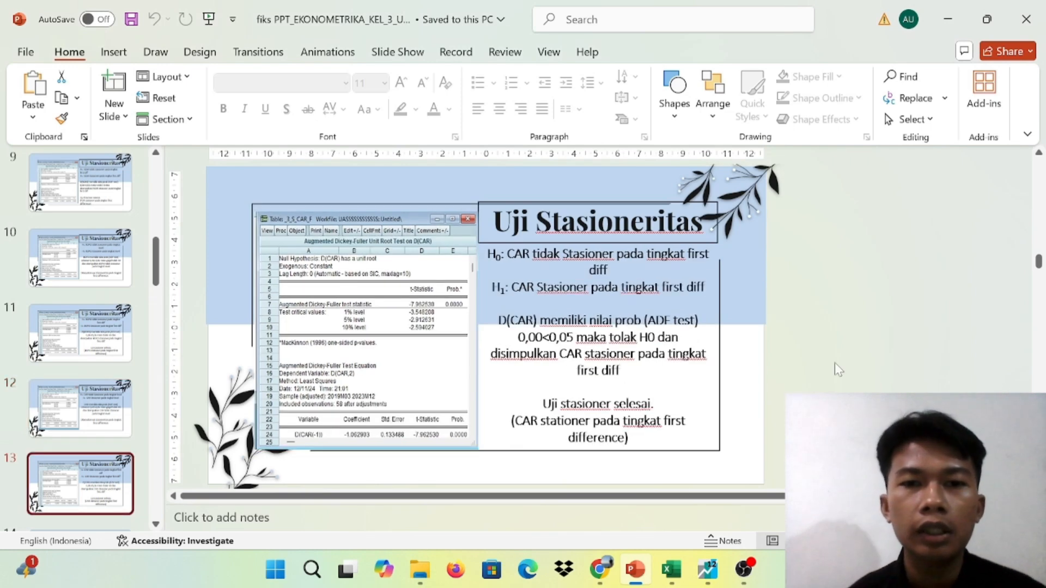
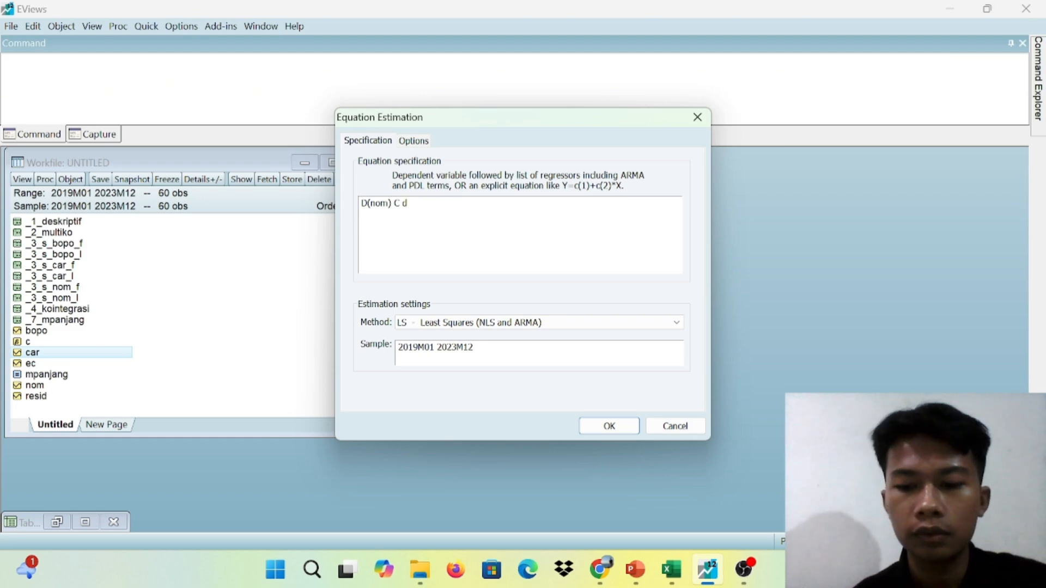
Complete the least squares specification as D(nom) C d(bopo) D(CAR) ec(-1) and estimate the equation over 2019M01 2023M12
type("(BOPO")
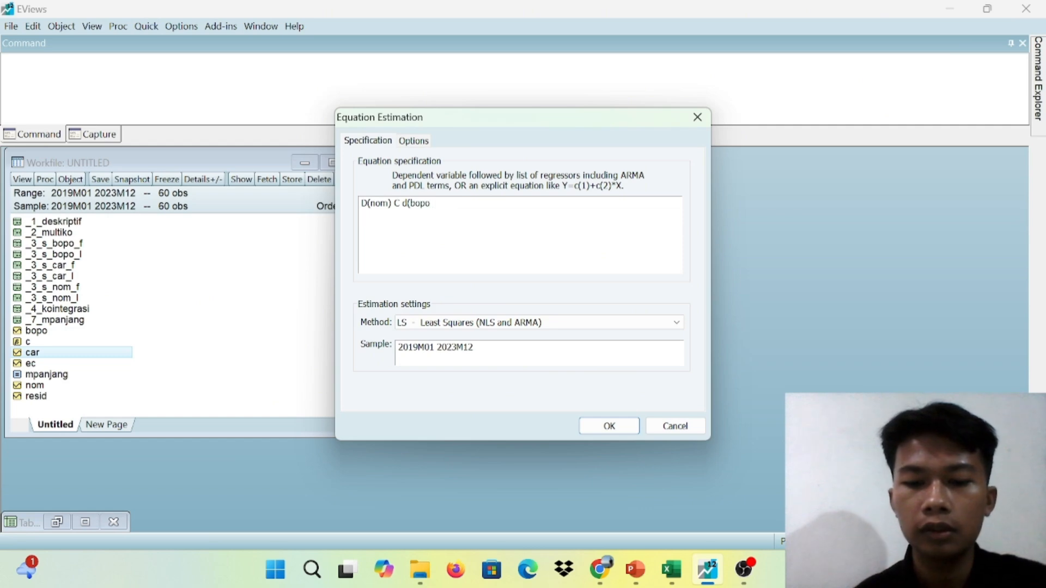
type(" d")
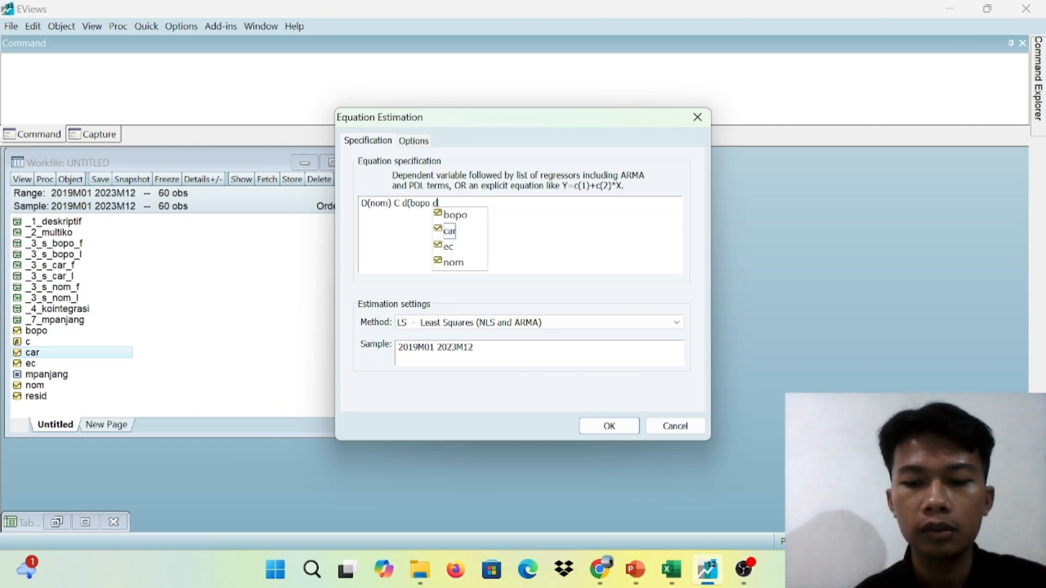
key("BackSpace")
key("BackSpace")
key("BackSpace")
type("o) ")
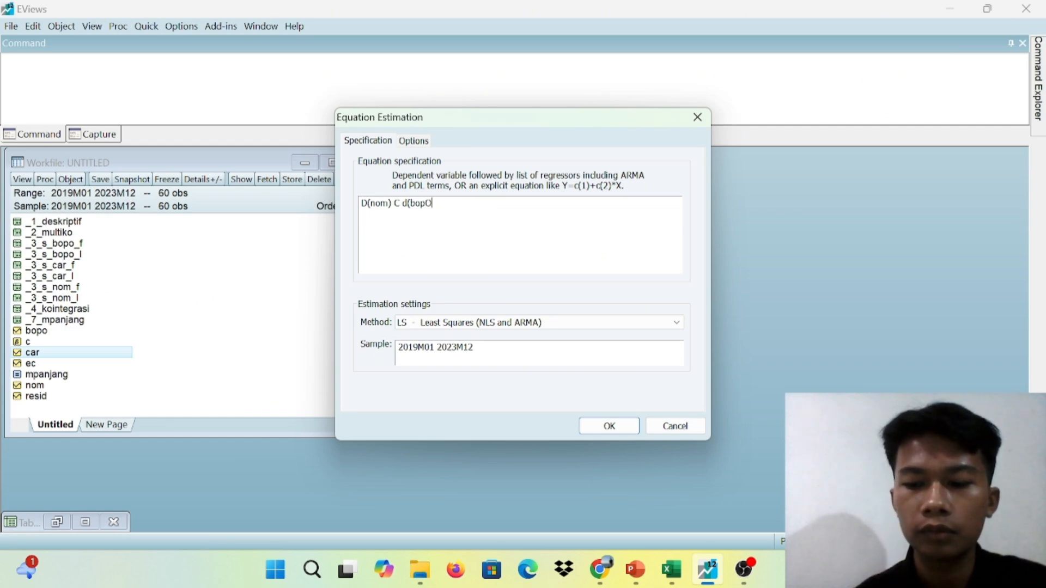
type("D")
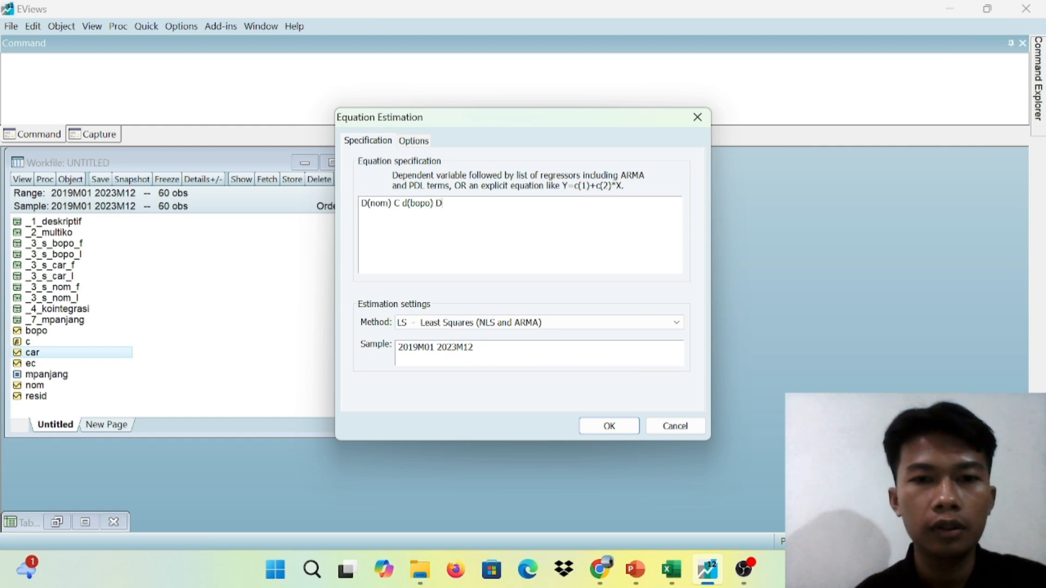
type("(")
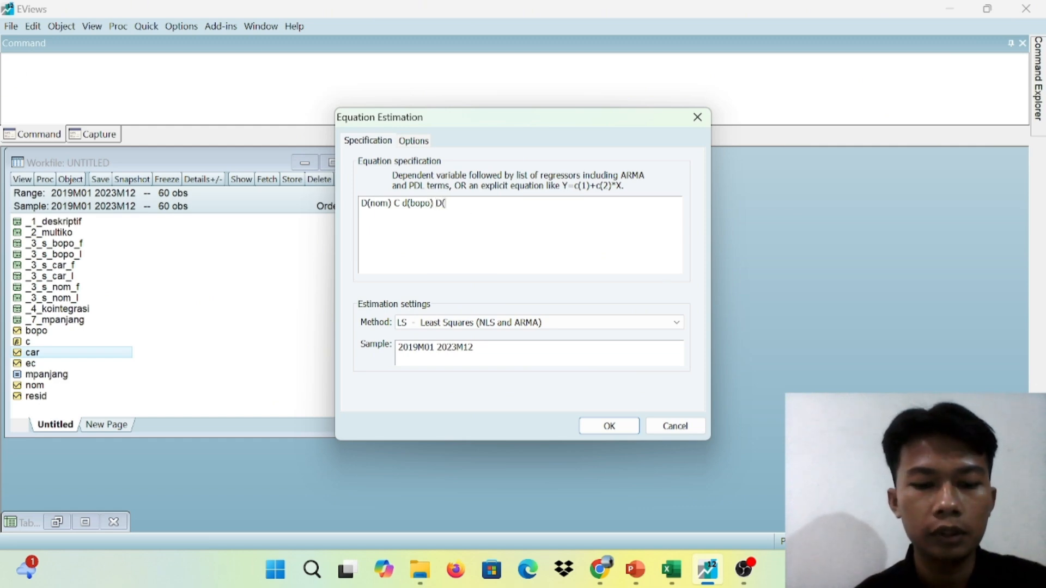
type("CAR)")
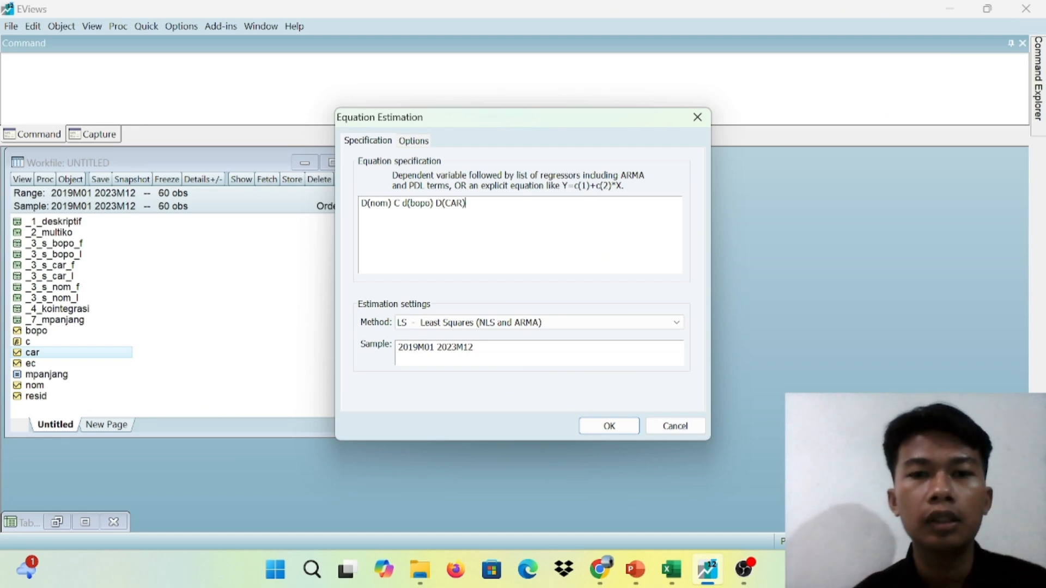
type(" ec")
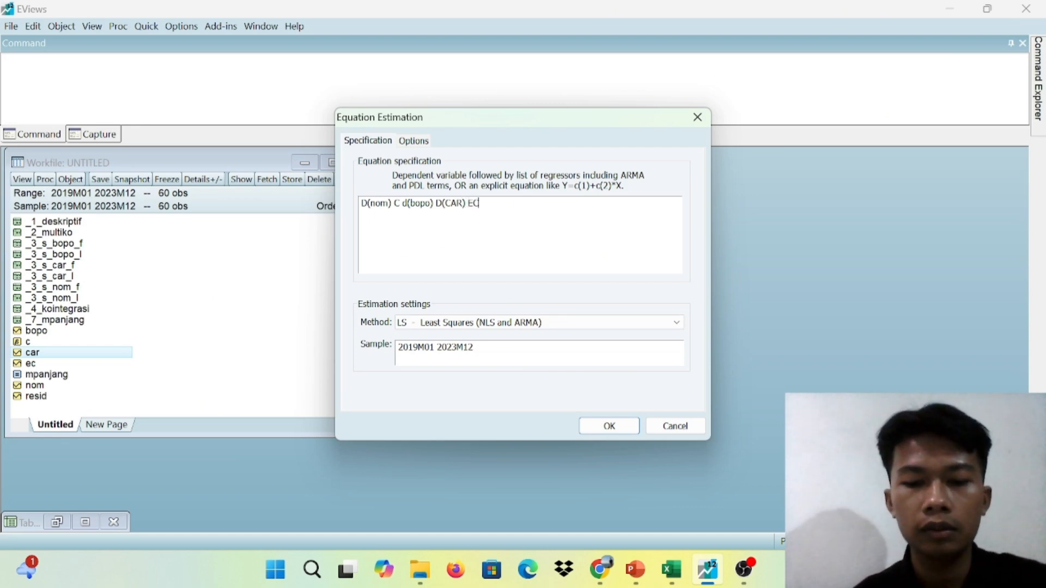
type("(")
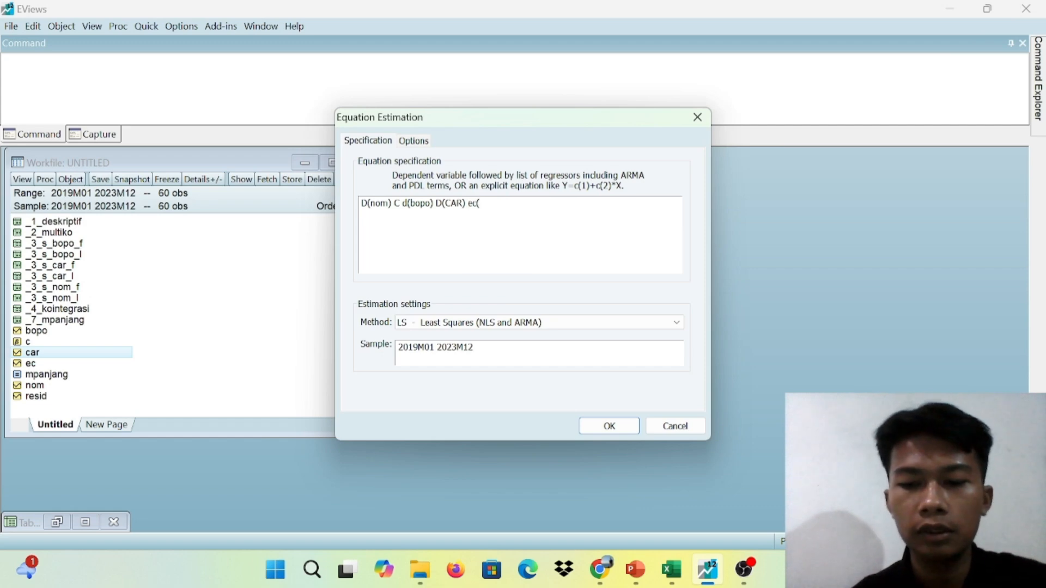
type("-1")
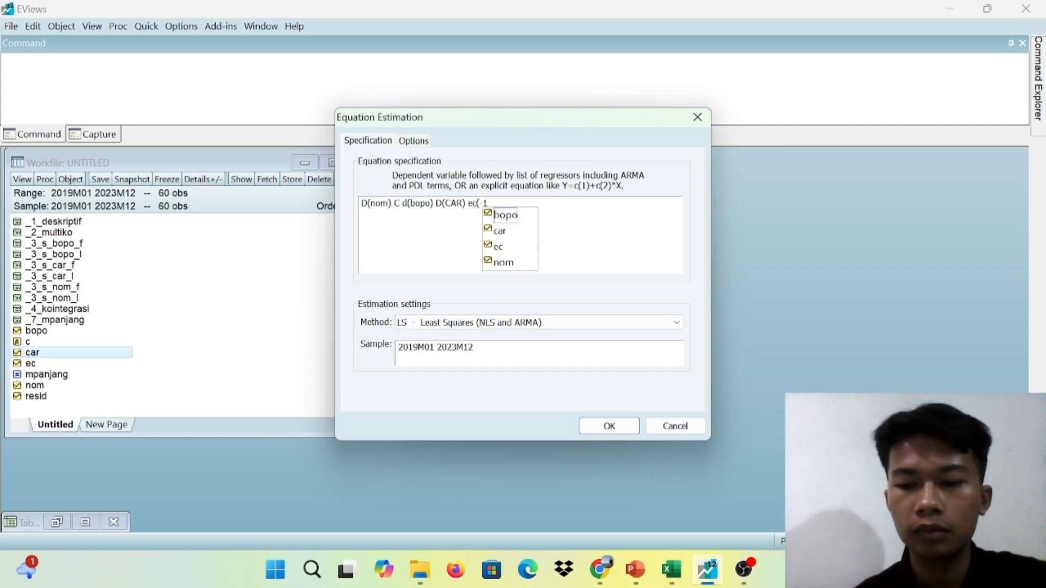
type(")")
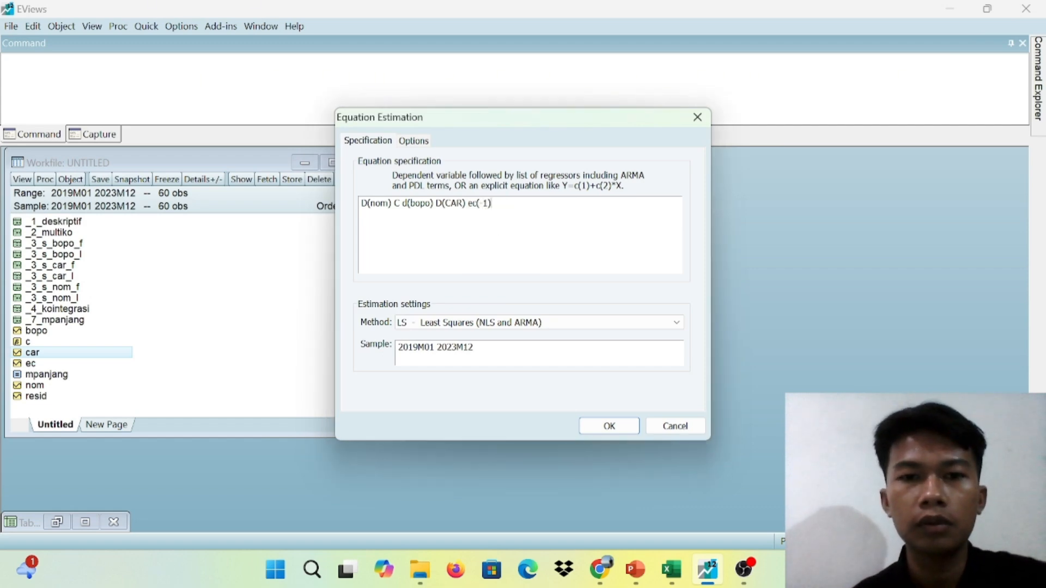
left_click(619, 433)
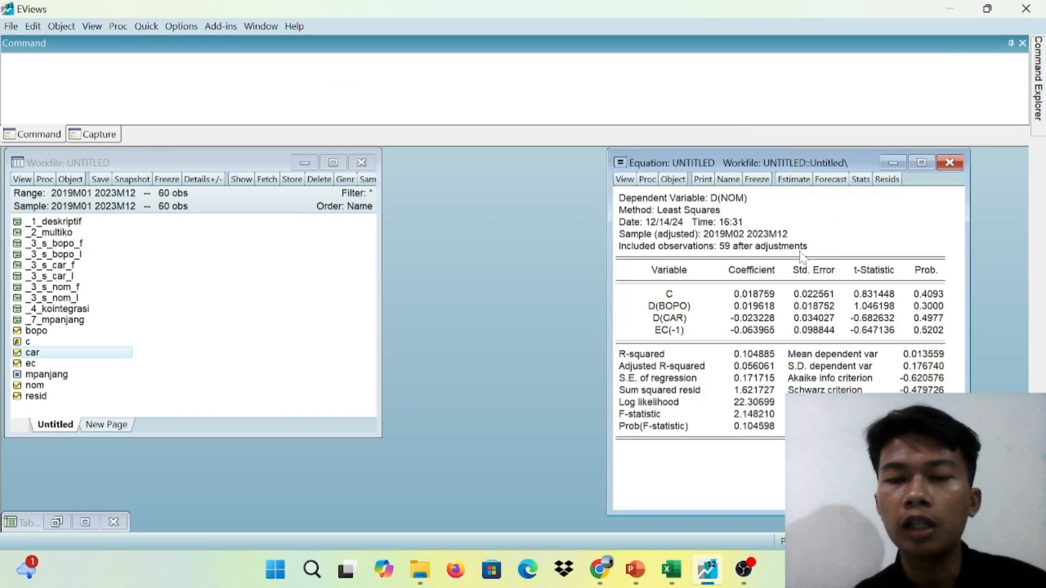
Name the estimated short-run equation MPENDEK
left_click(728, 179)
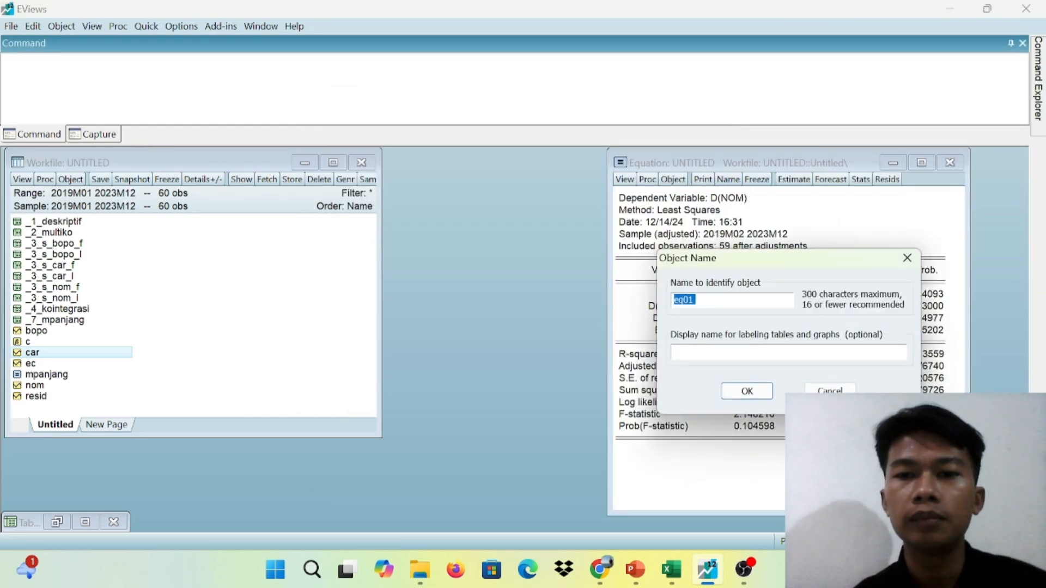
type("MPE")
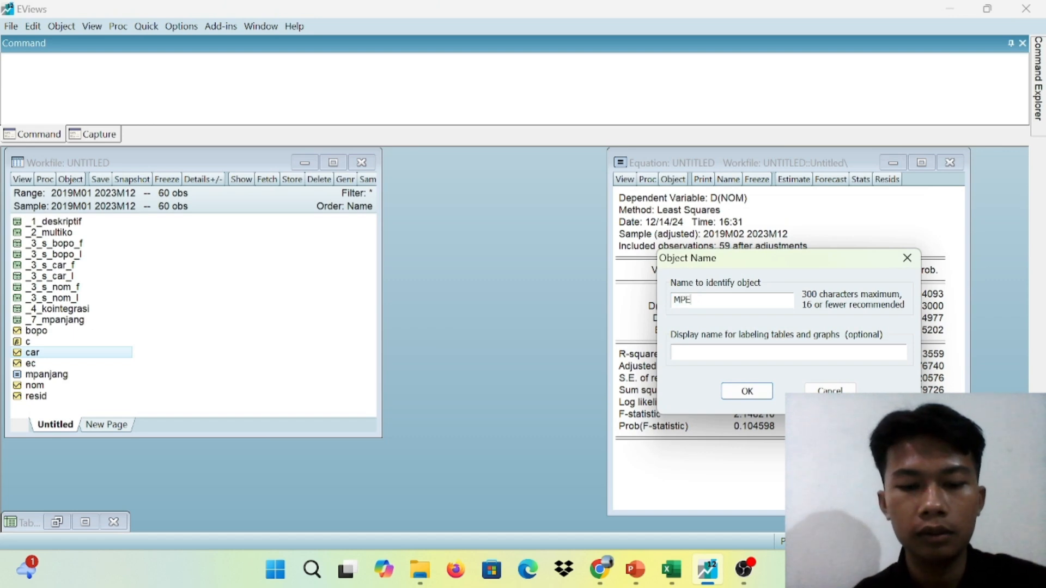
type("NDEK")
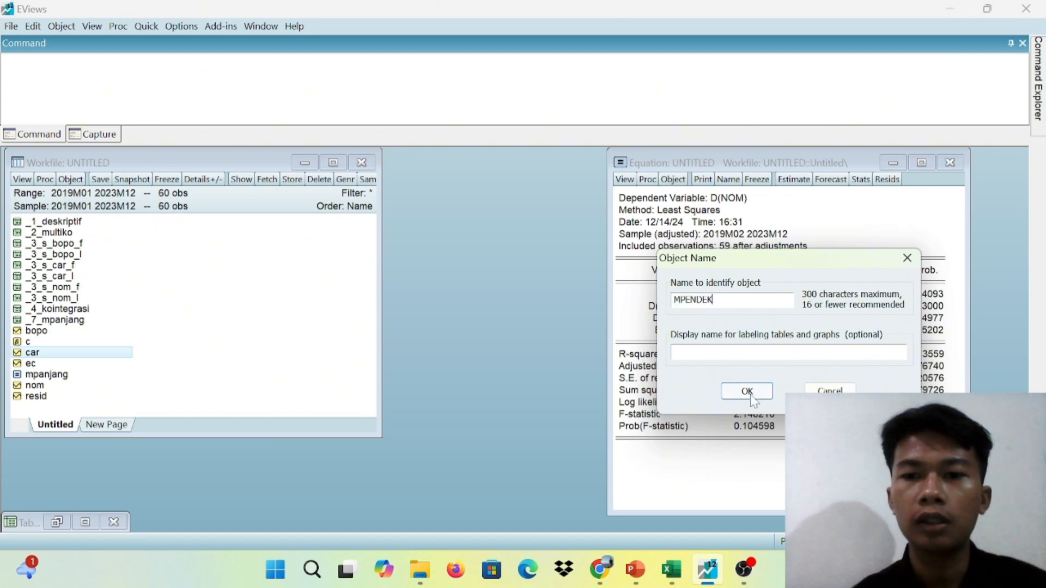
left_click(747, 391)
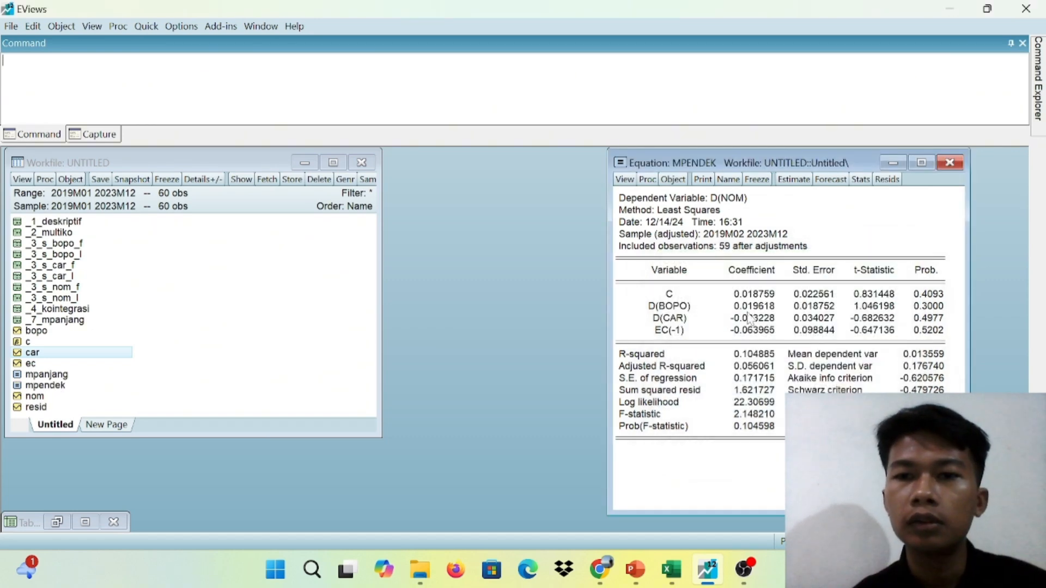
Freeze the MPENDEK estimation output as a table, name it _5_MPENDEK and close the table
left_click(761, 181)
left_click(755, 181)
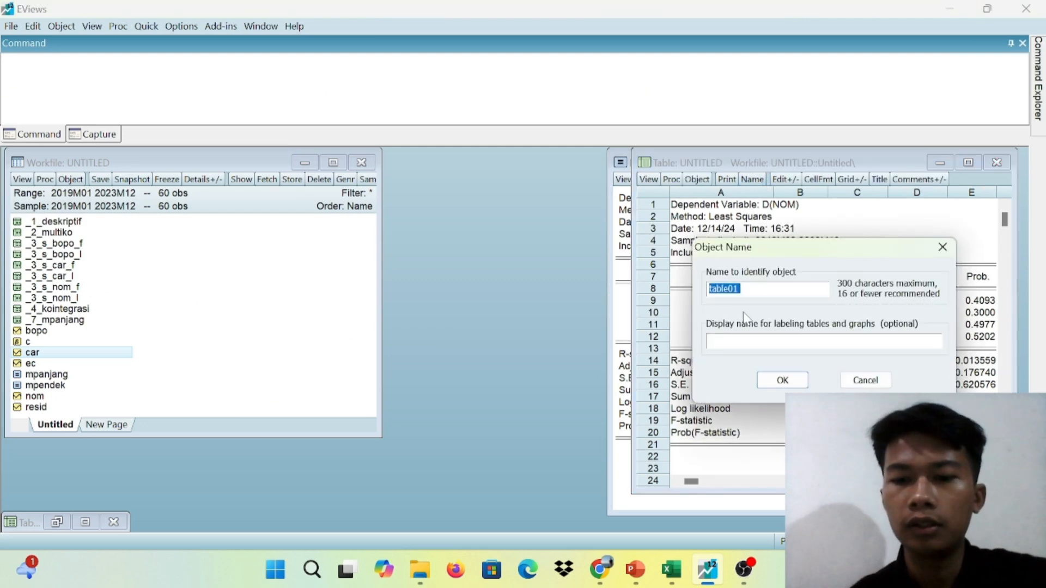
key("BackSpace")
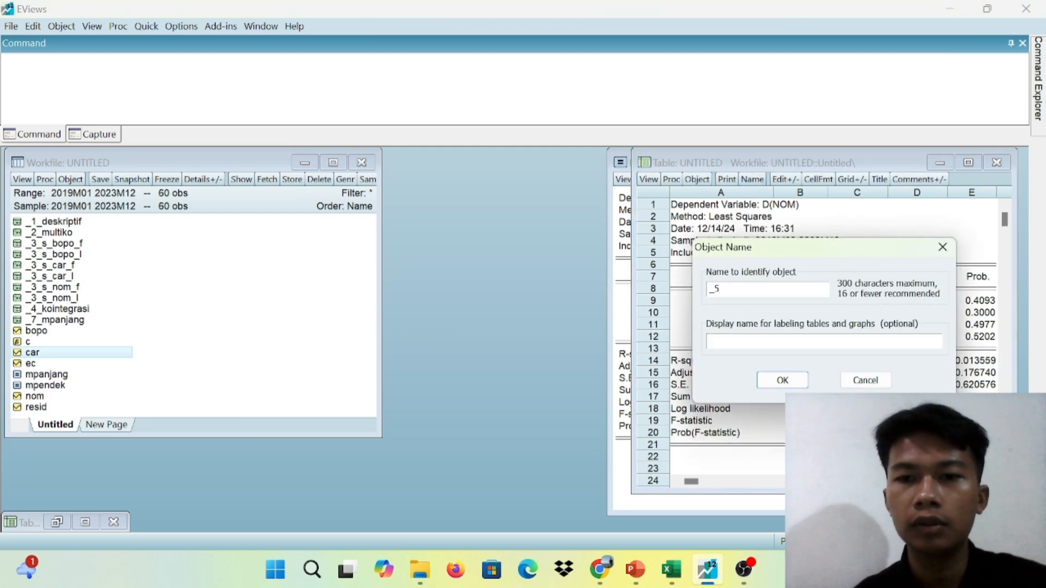
type("_5_M")
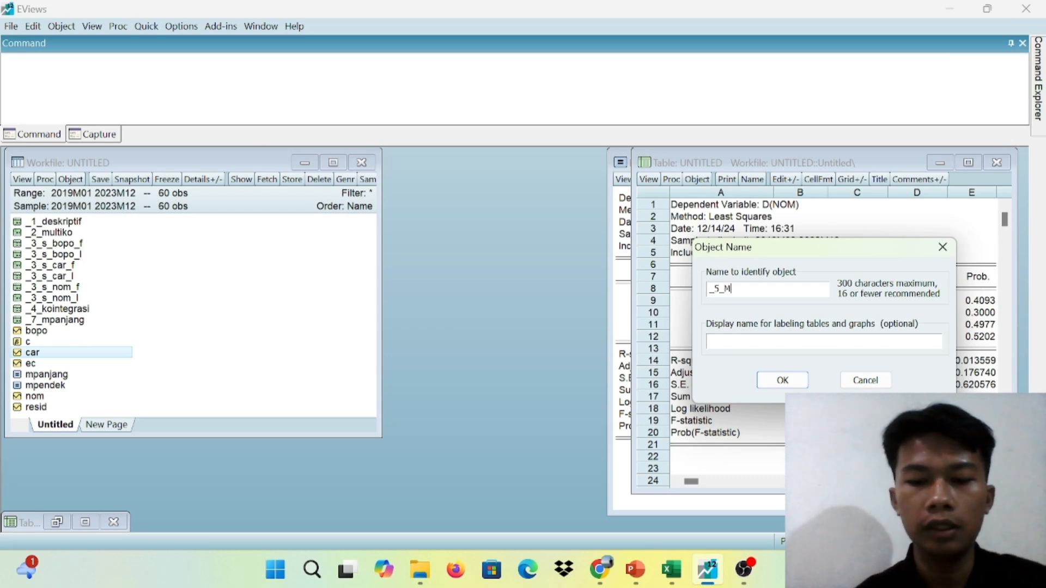
type("PENDEK")
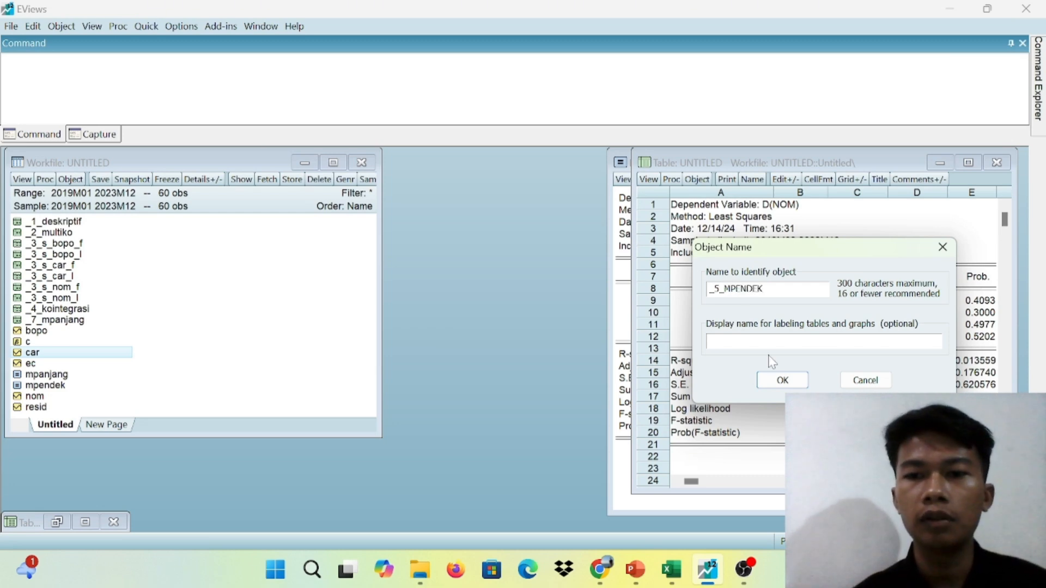
left_click(783, 380)
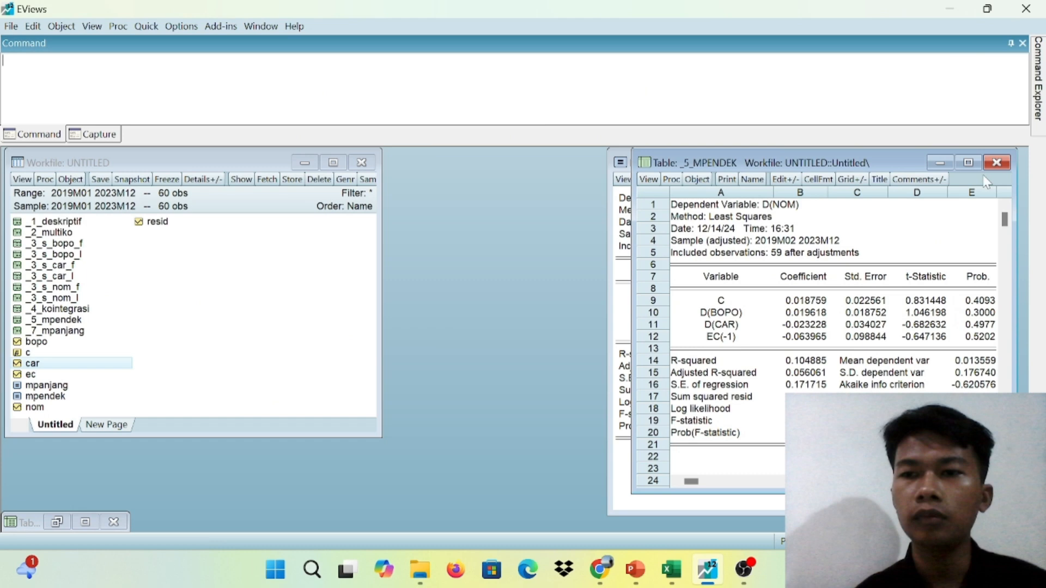
left_click(997, 163)
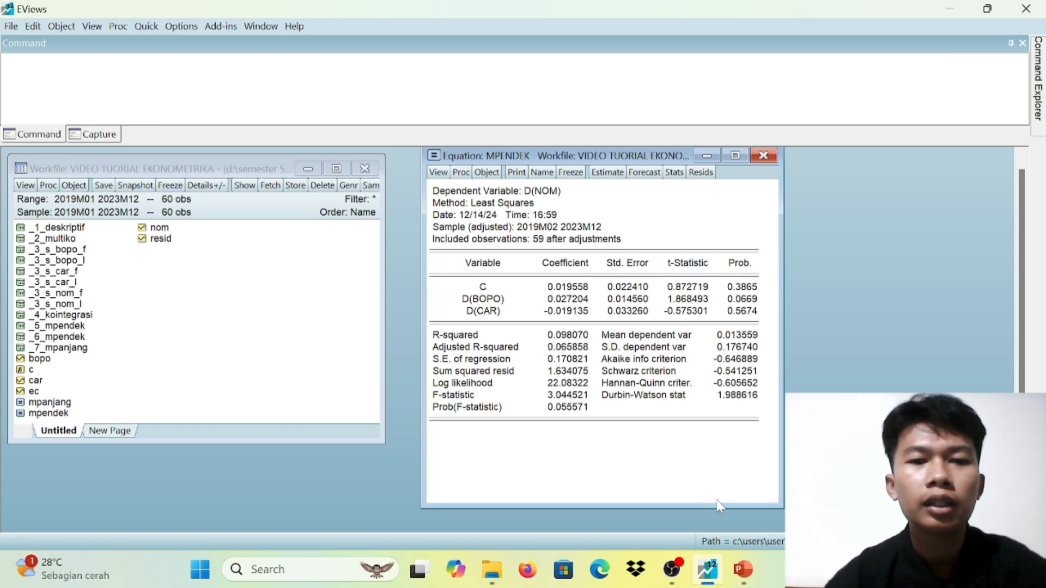
Run the Histogram - Normality Test on the residuals of the MPENDEK equation
left_click(439, 173)
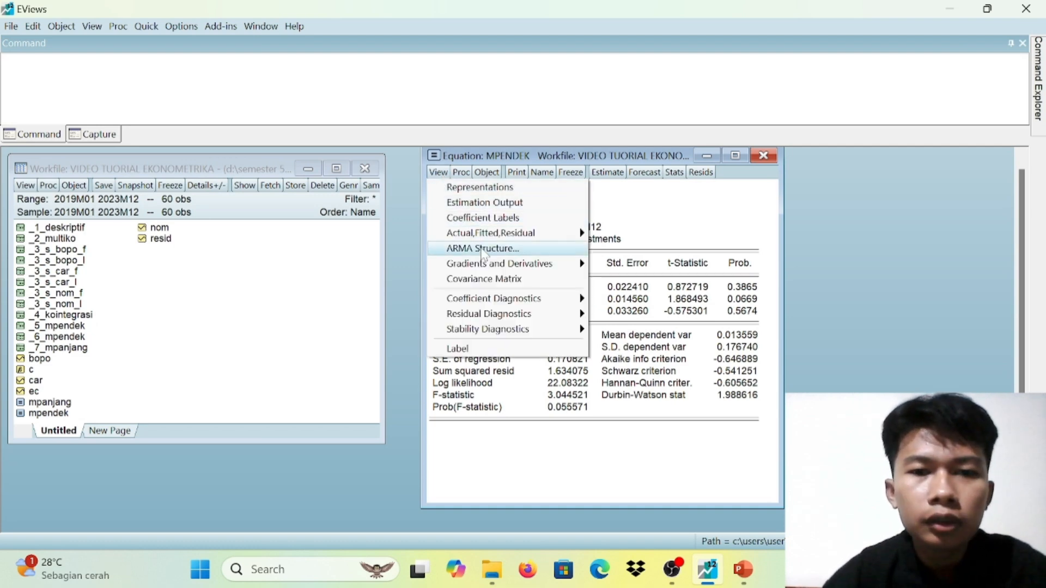
mouse_move(511, 300)
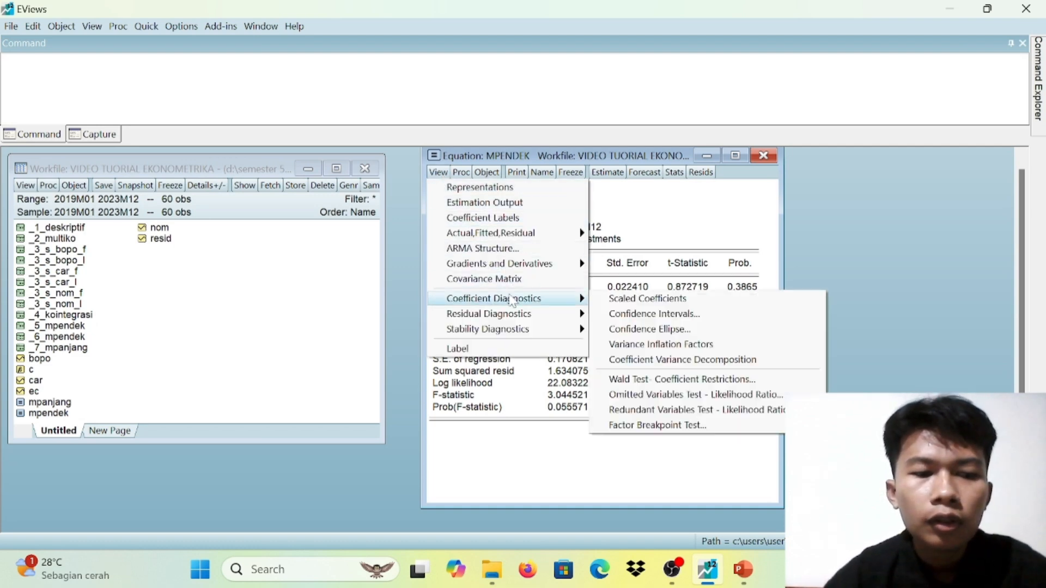
mouse_move(506, 320)
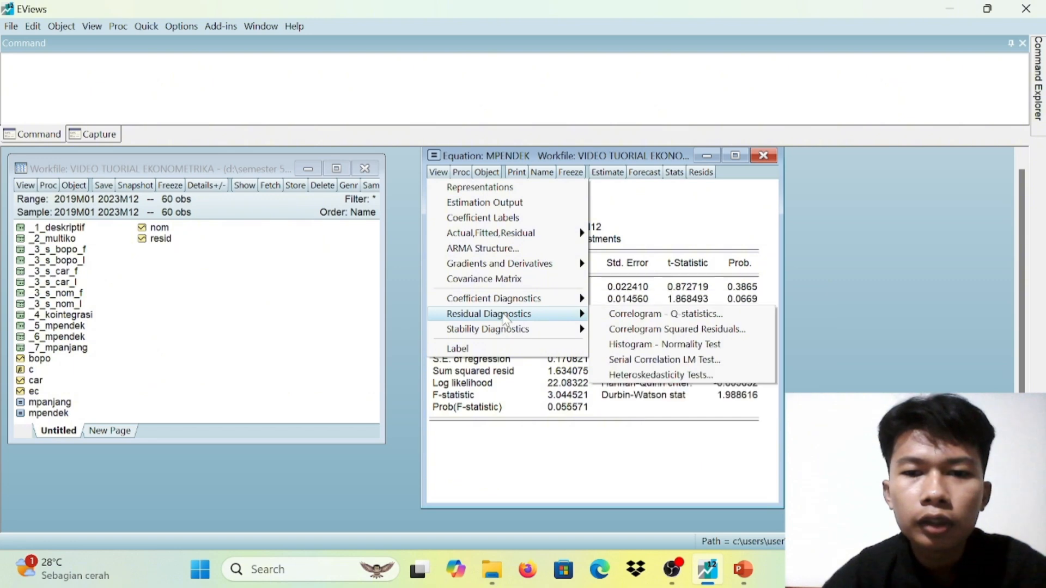
left_click(630, 345)
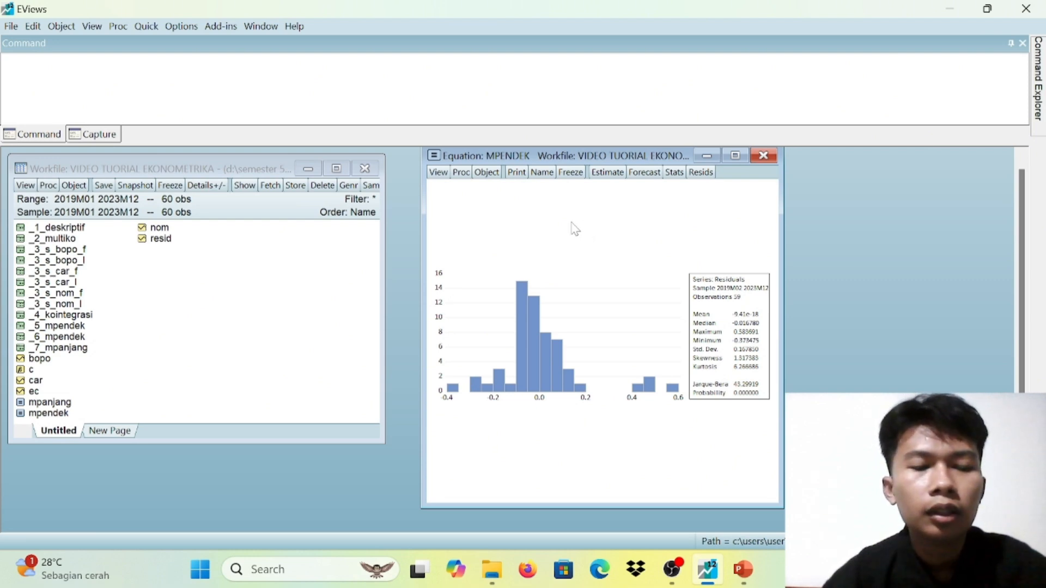
Freeze the residual normality histogram as a graph, name it _6_normalitas and close the graph
left_click(564, 173)
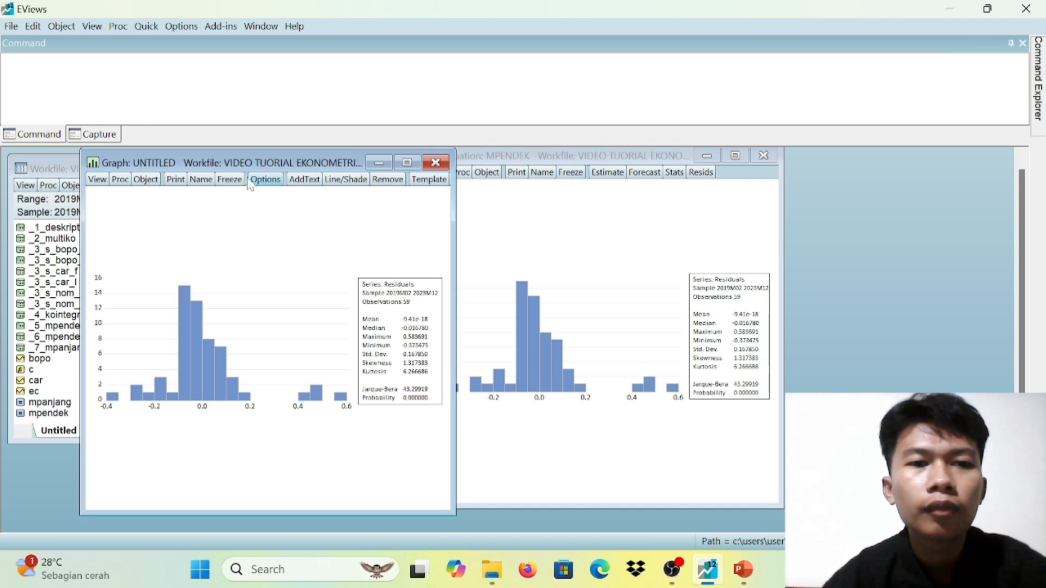
left_click(200, 180)
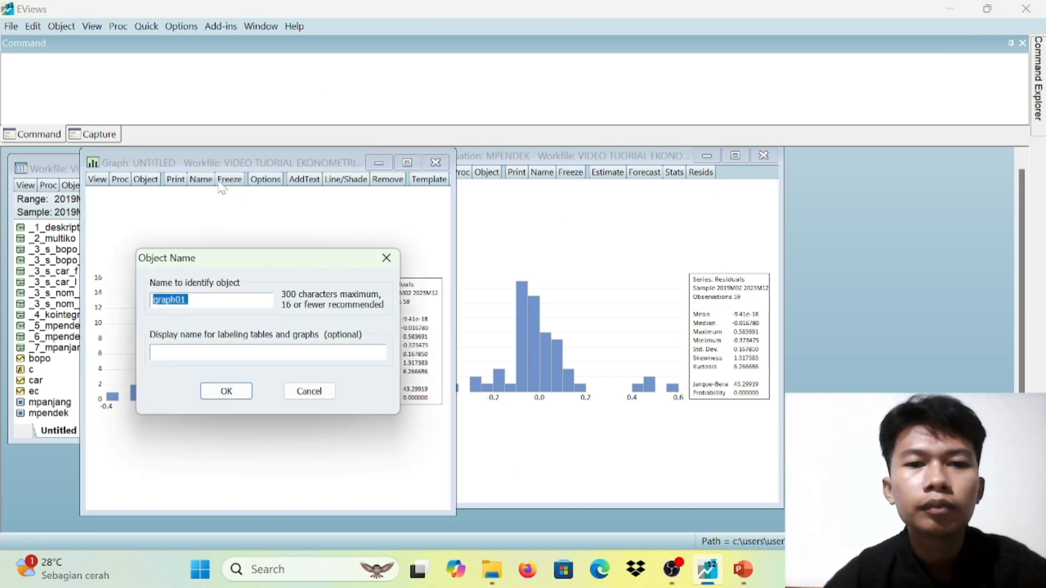
key("BackSpace")
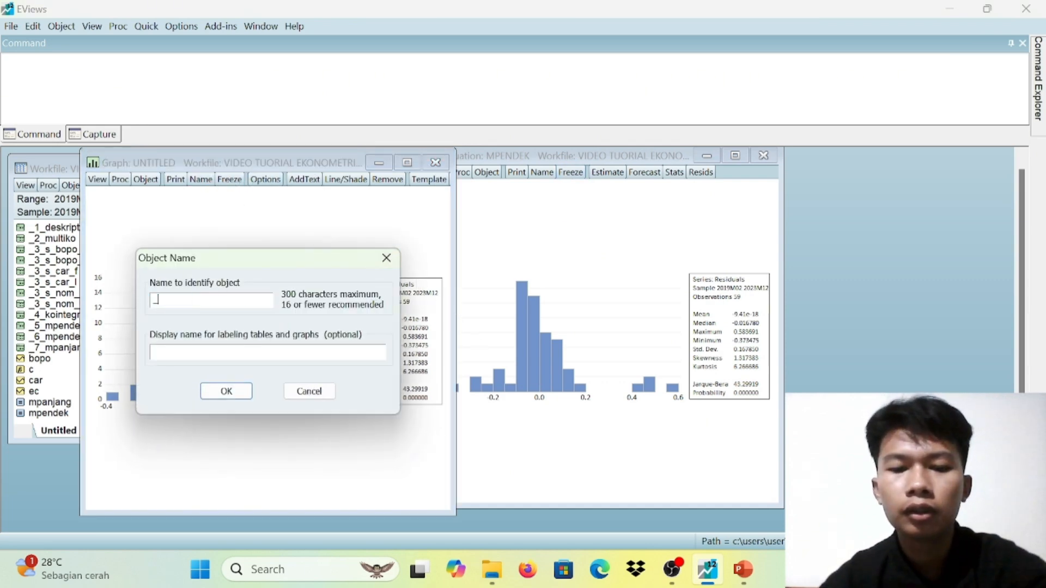
type("_6")
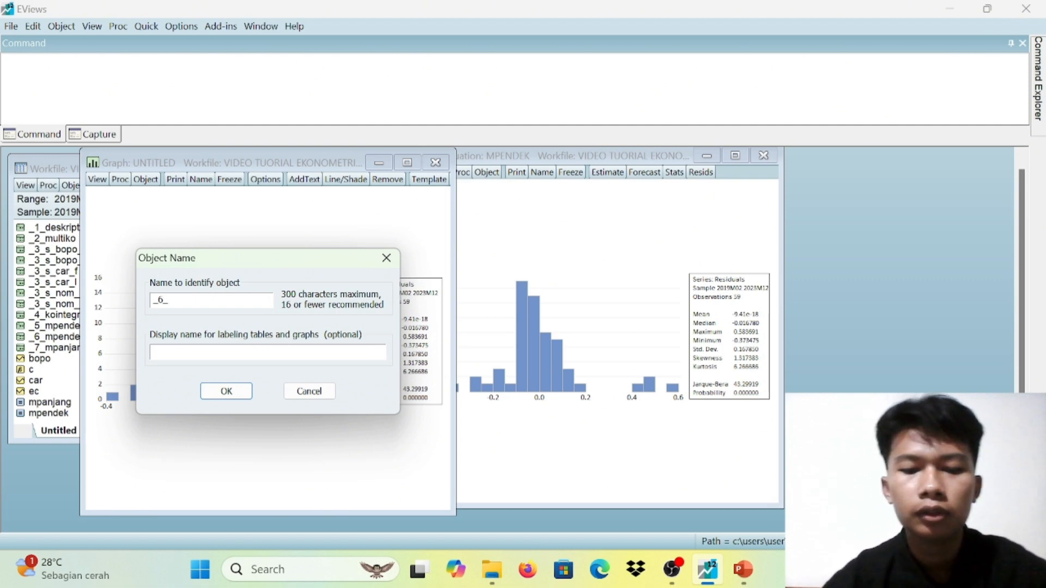
type("_norm")
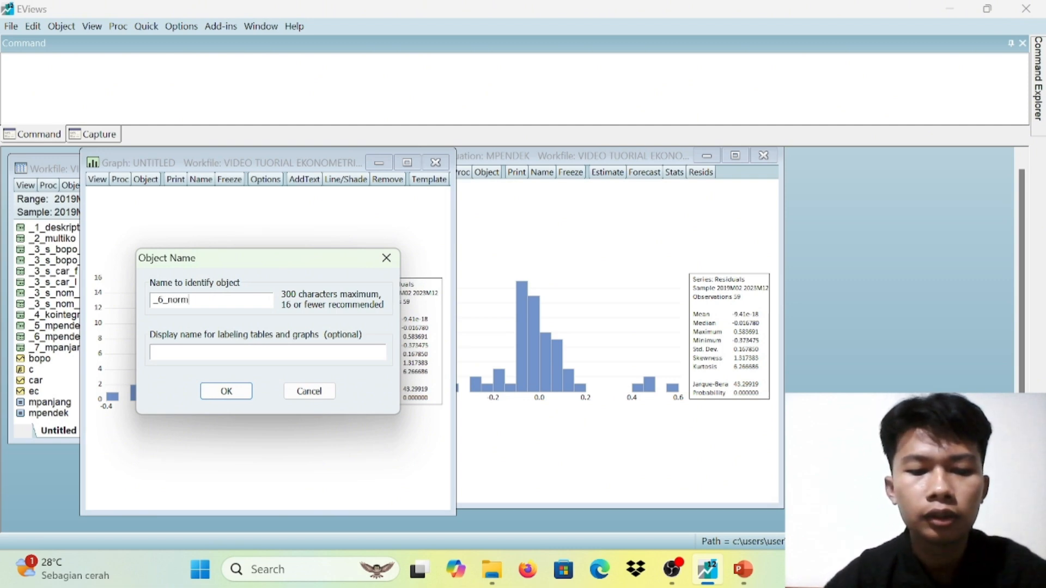
type("alitas")
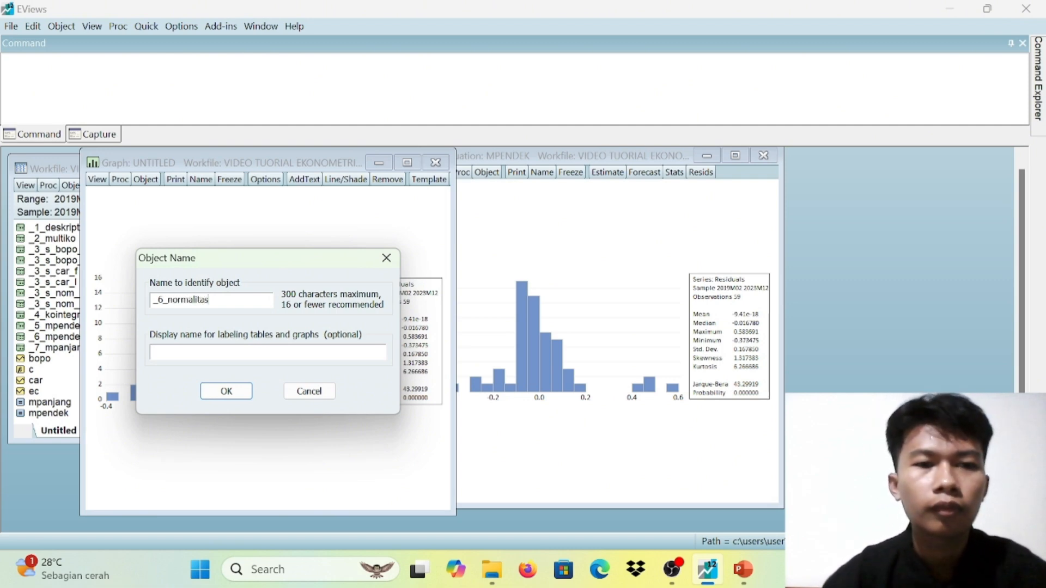
left_click(226, 391)
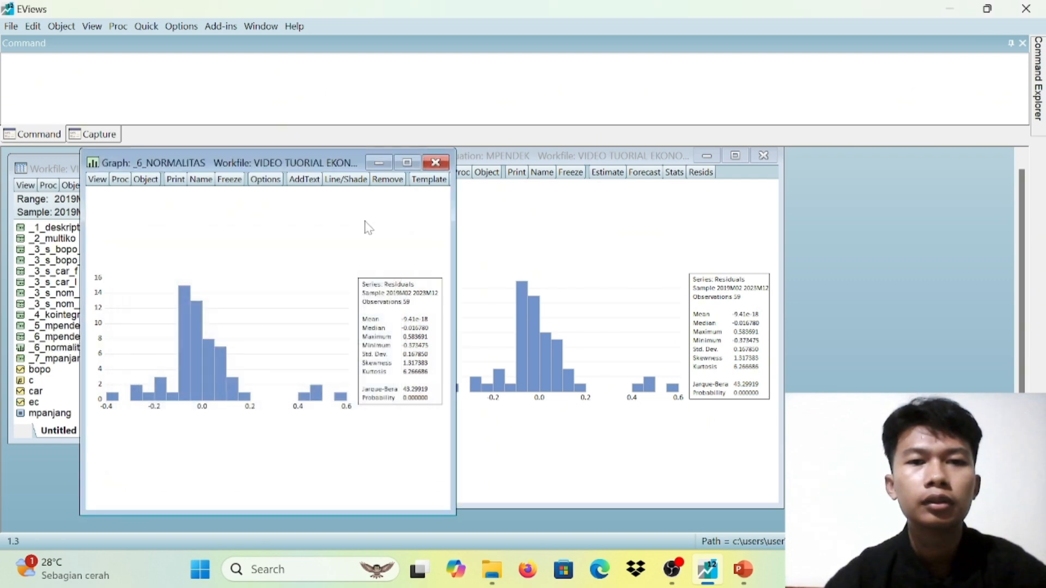
left_click(435, 162)
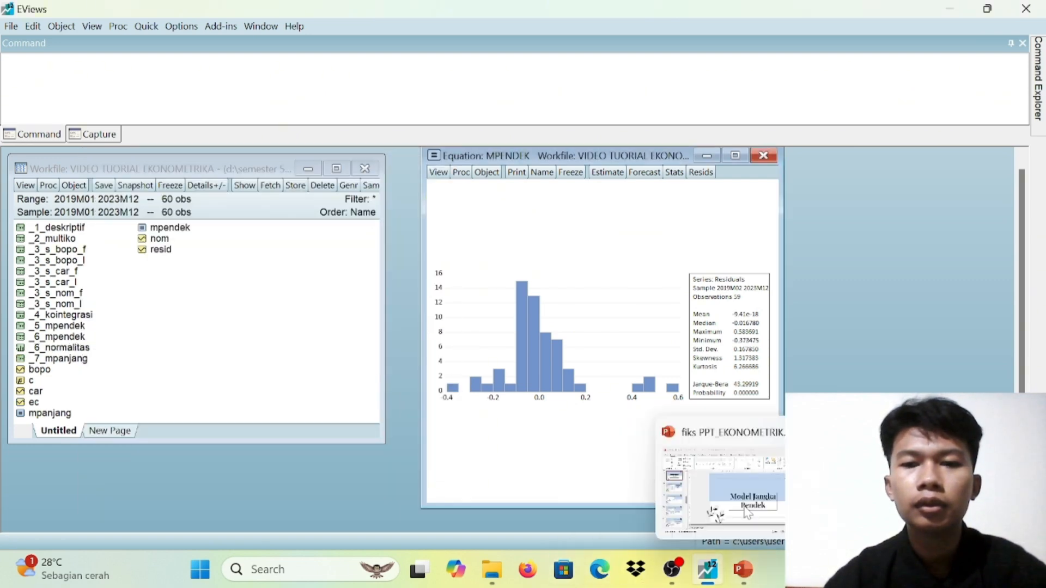
Switch to PowerPoint and read the Uji Normalitas slide with the residual histogram and hypotheses
left_click(743, 569)
key("Down")
key("Down")
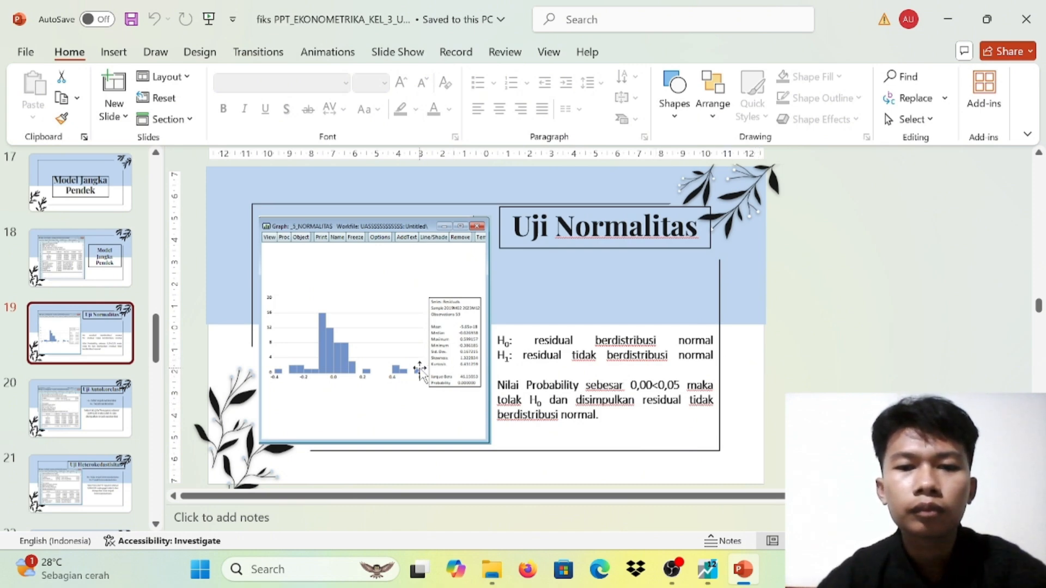
scroll(420, 370, "up", 3, "ctrl")
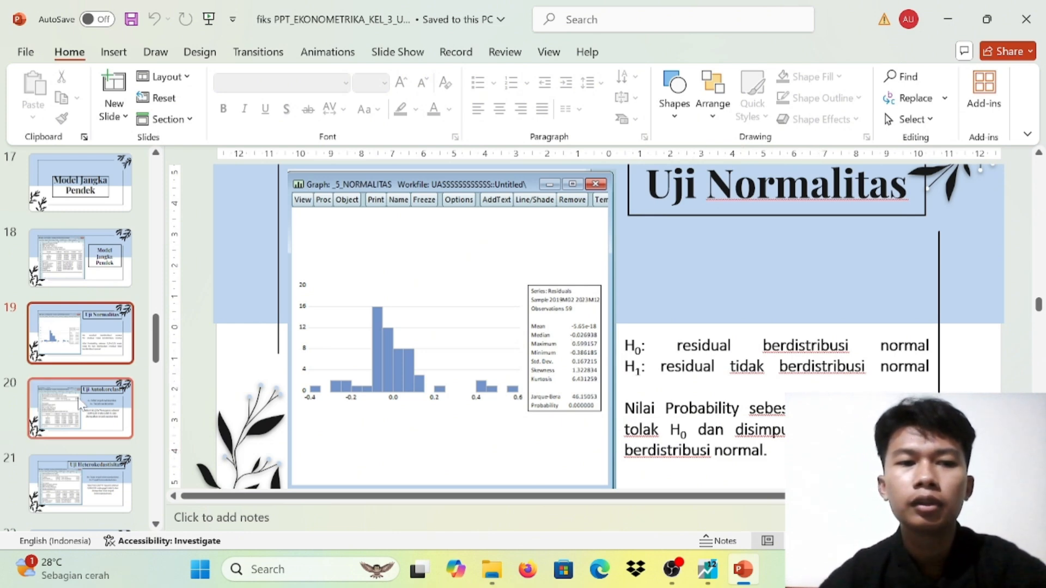
left_click(65, 381)
left_click(77, 338)
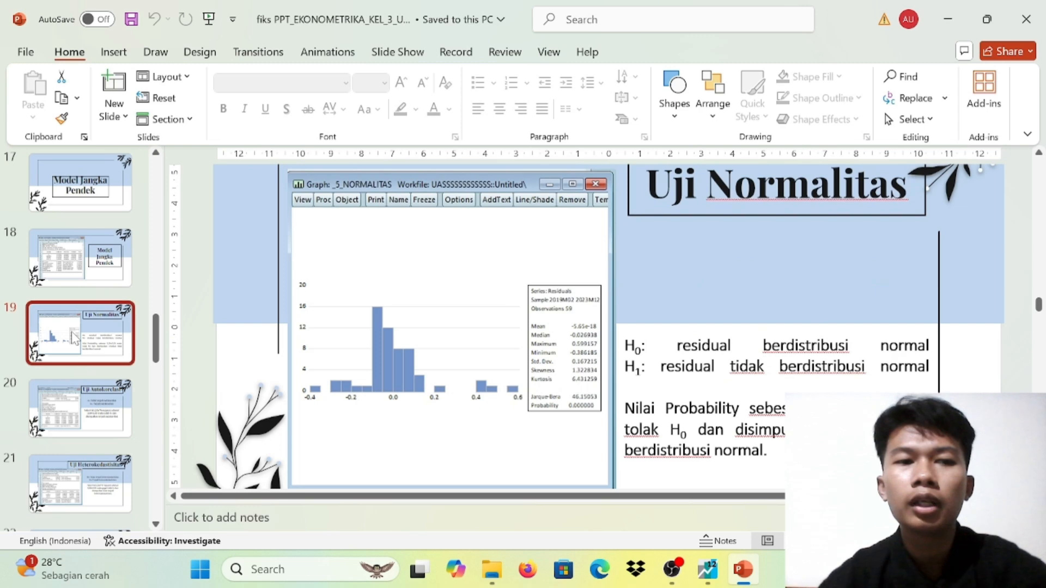
Switch to EViews and run the Serial Correlation LM Test on the MPENDEK equation's residuals with 2 lags
mouse_move(703, 567)
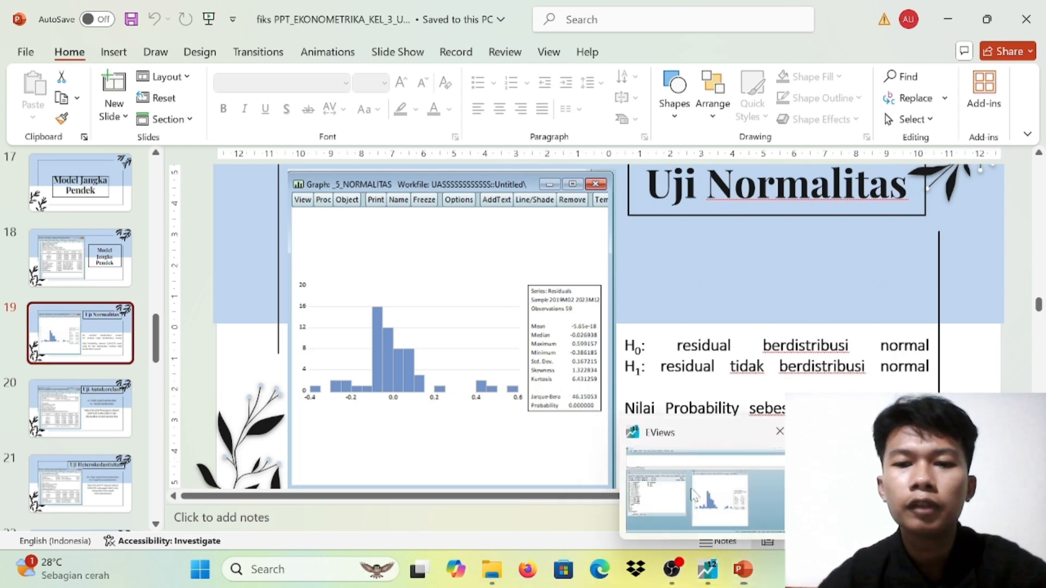
left_click(691, 488)
left_click(438, 173)
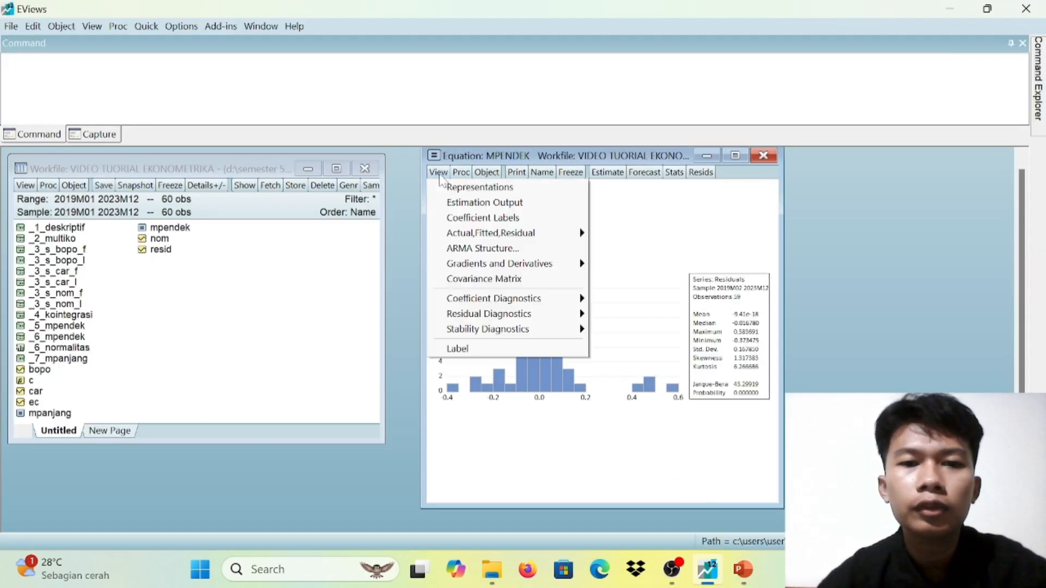
mouse_move(504, 318)
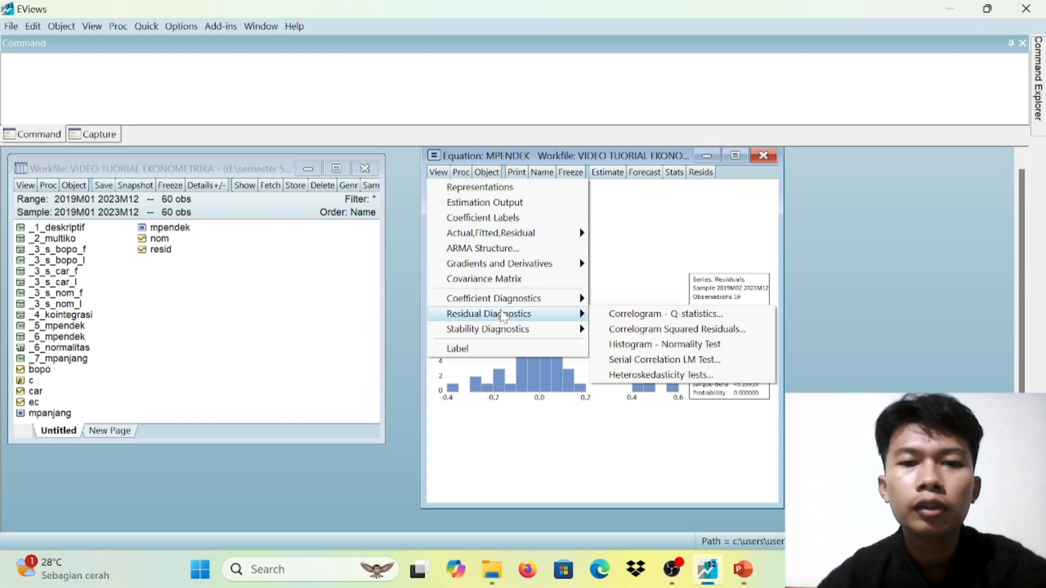
left_click(657, 361)
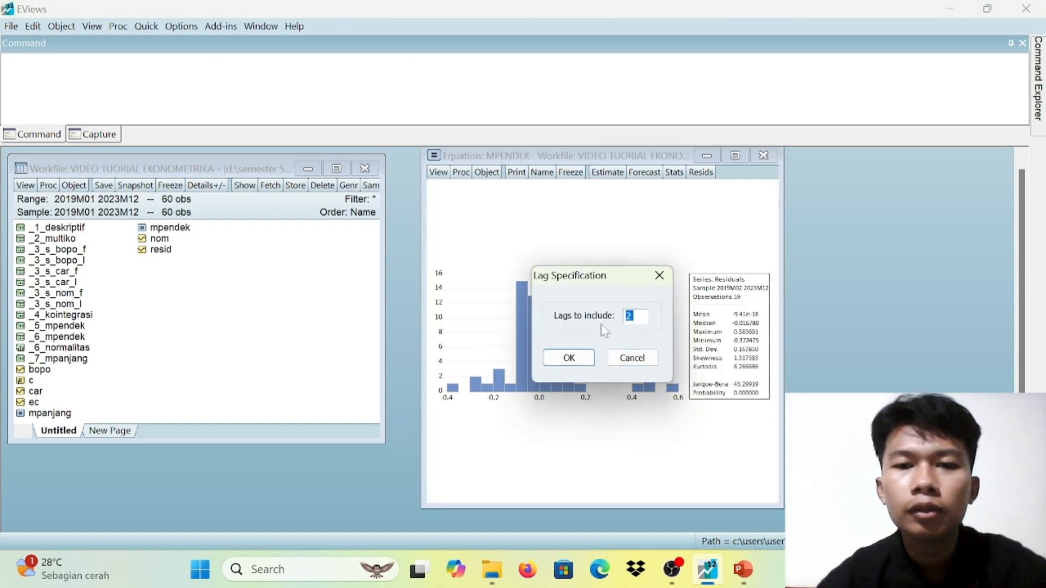
left_click(569, 358)
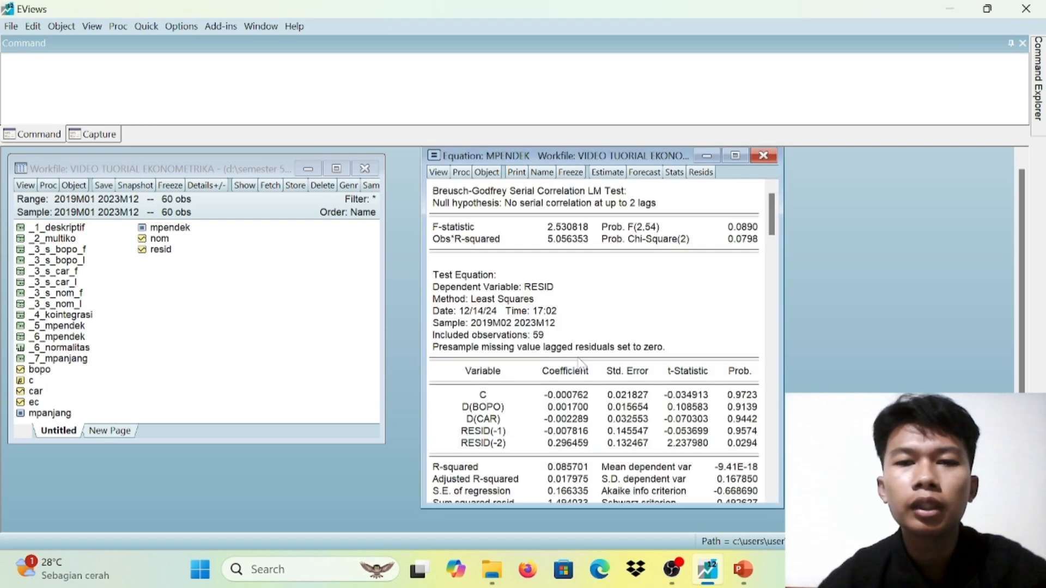
Freeze the serial correlation LM test output as a table, name it _6_autokorelasi and close the table
left_click(580, 177)
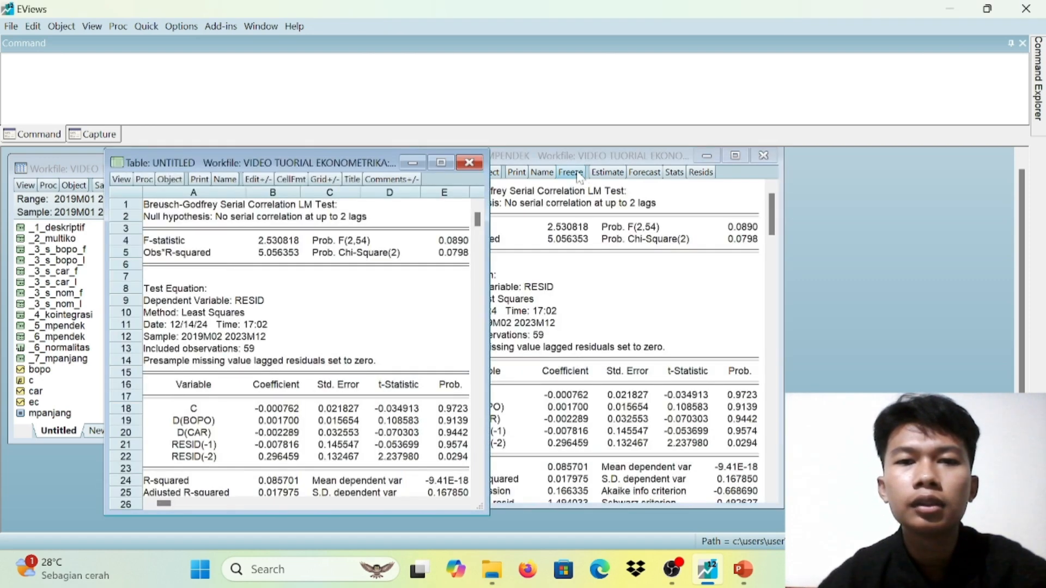
left_click(218, 178)
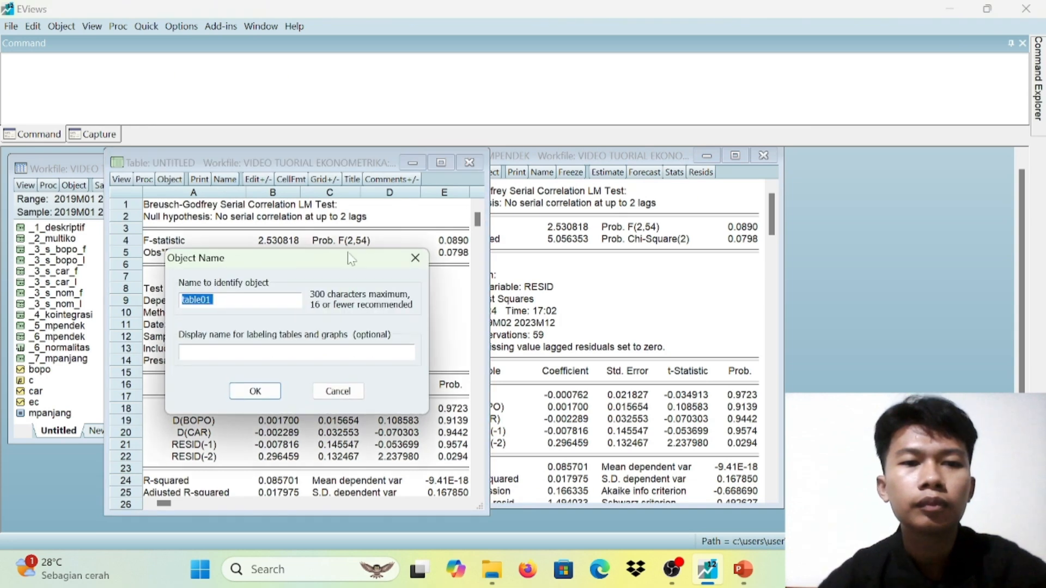
type("_")
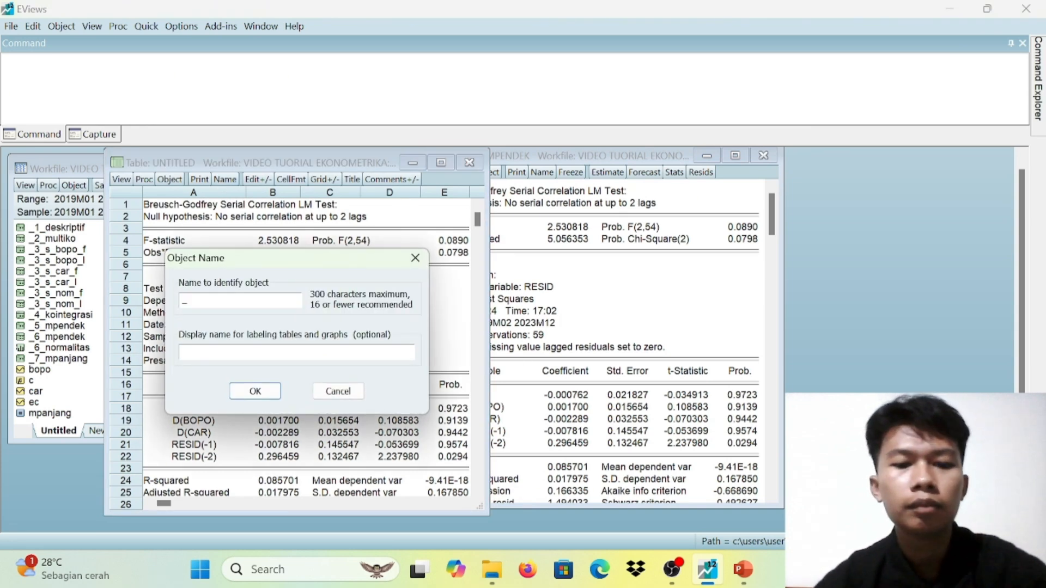
type("6")
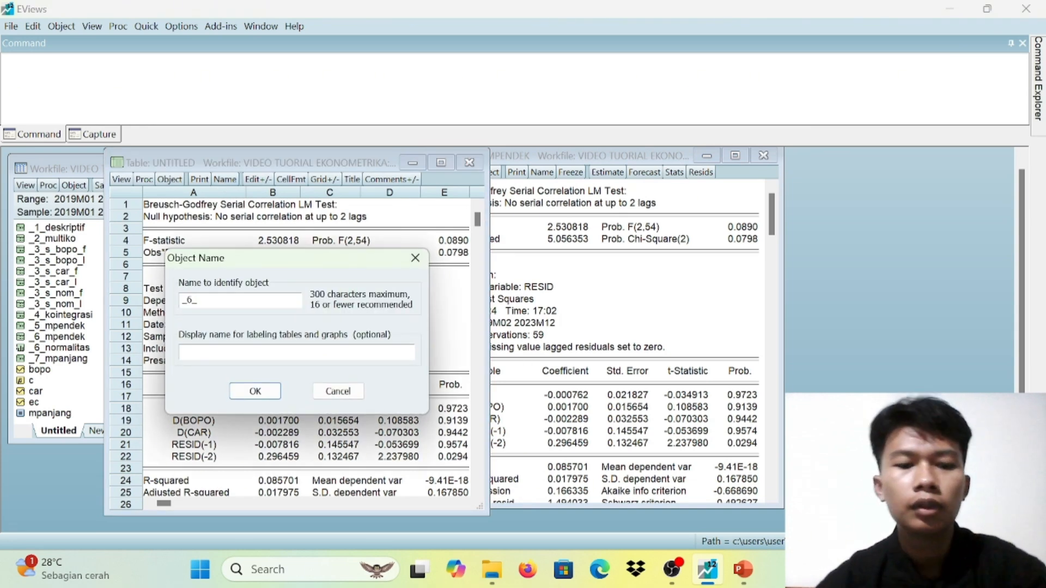
type("_autokorelasi")
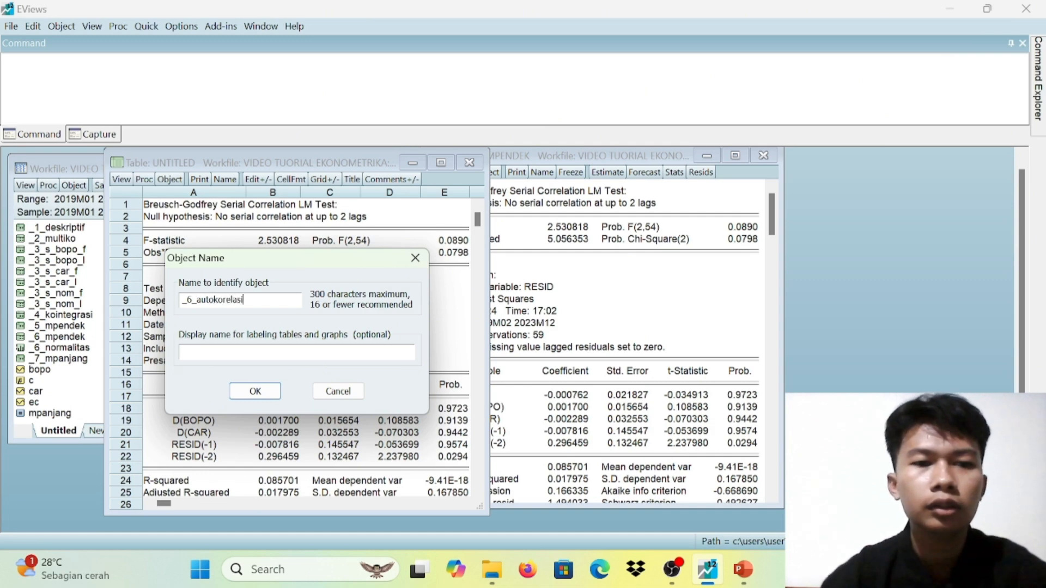
left_click(254, 391)
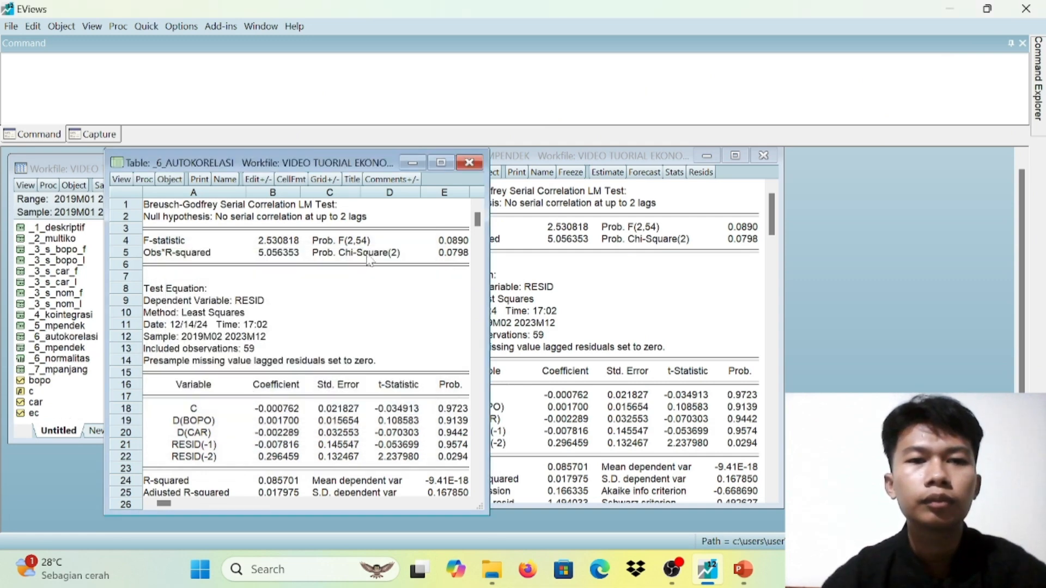
left_click(469, 163)
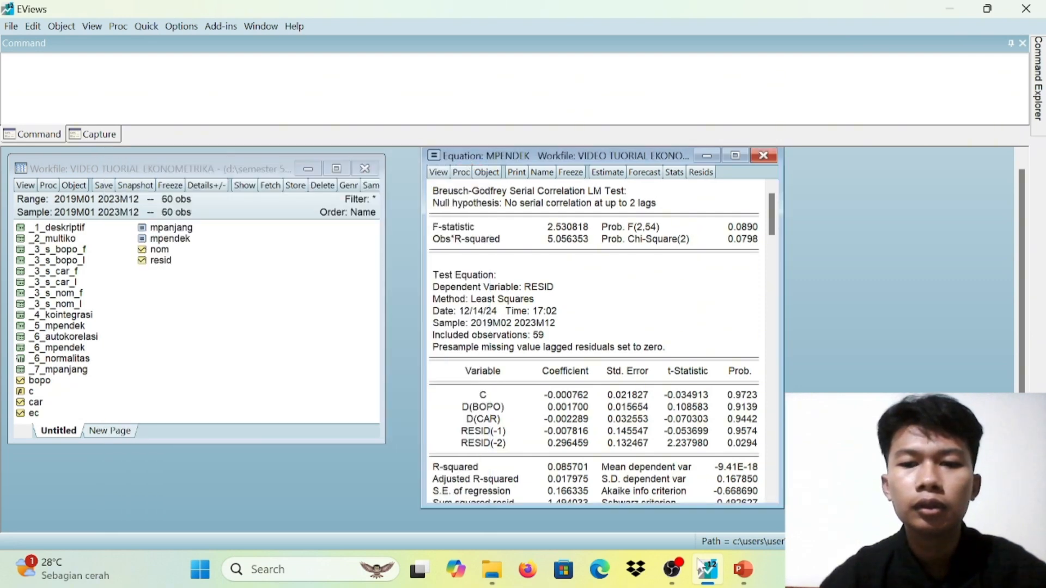
Switch to PowerPoint and read the Uji Autokorelasi slide with the test table and hypotheses
left_click(732, 538)
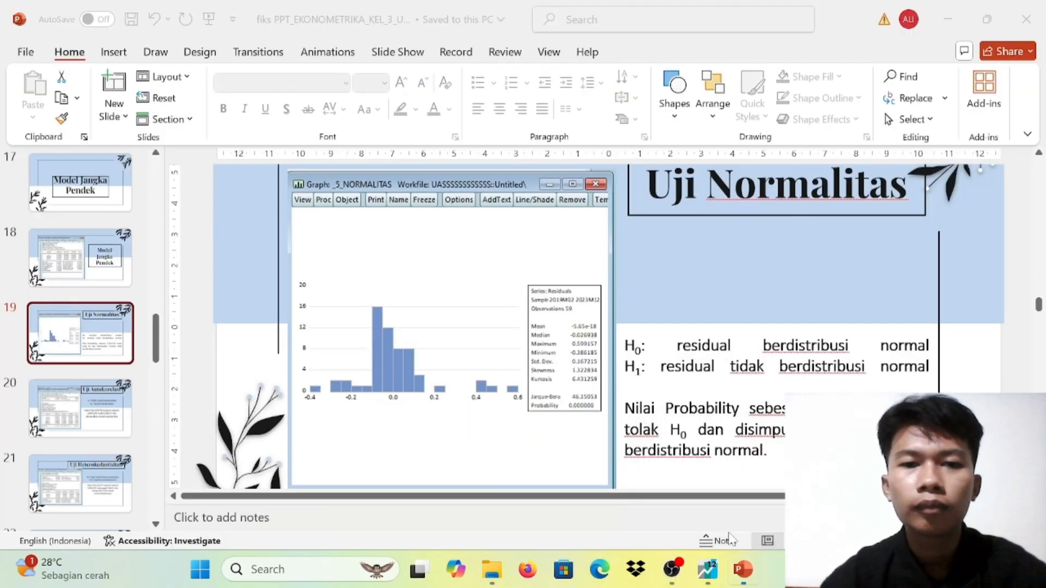
key("Down")
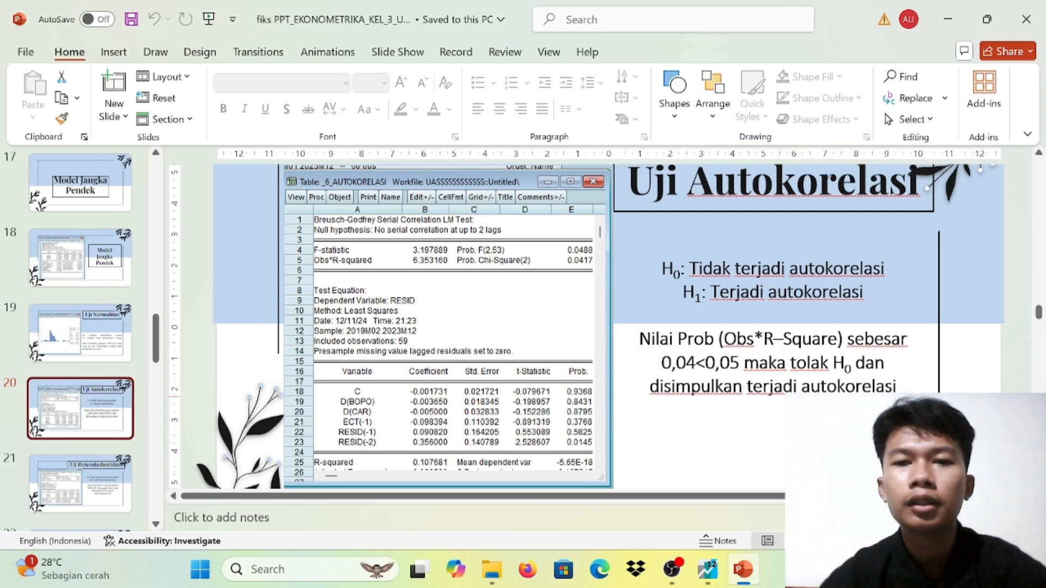
key("Down")
key("Up")
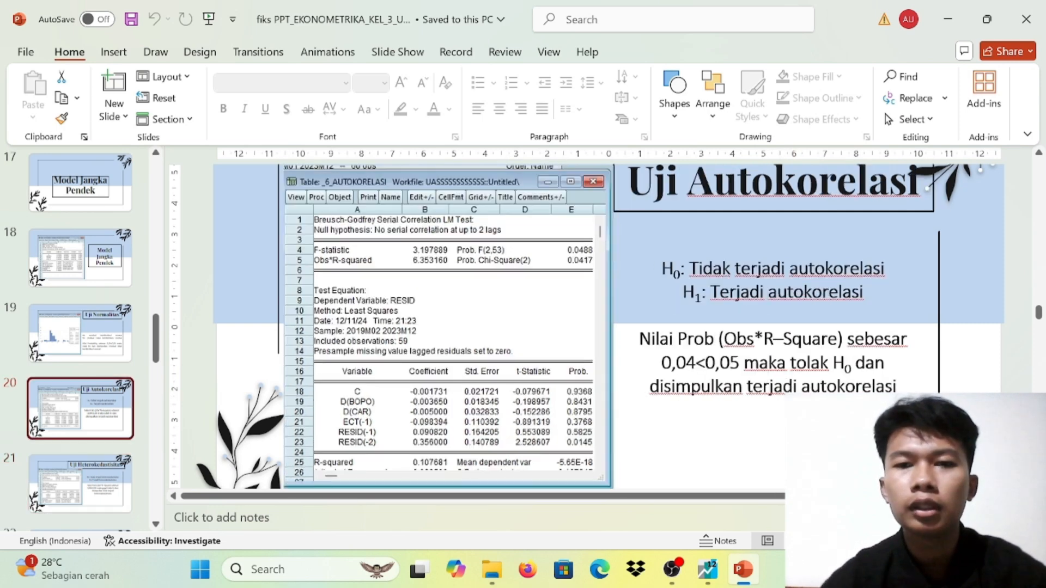
Switch to EViews and run the Harvey heteroskedasticity test on the MPENDEK equation with regressors c d(bopo) d(car)
mouse_move(711, 564)
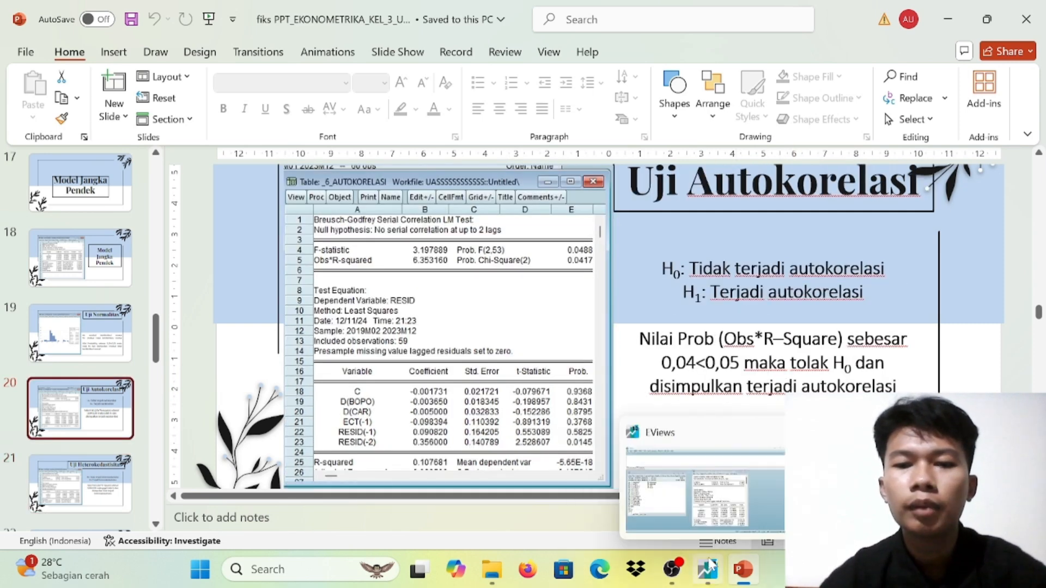
left_click(735, 494)
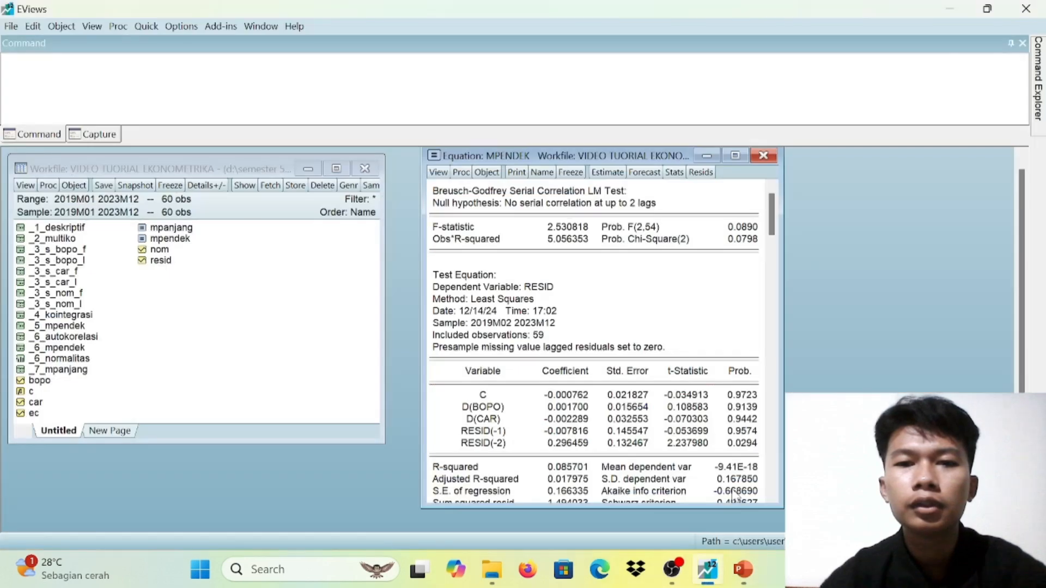
left_click(439, 173)
mouse_move(499, 322)
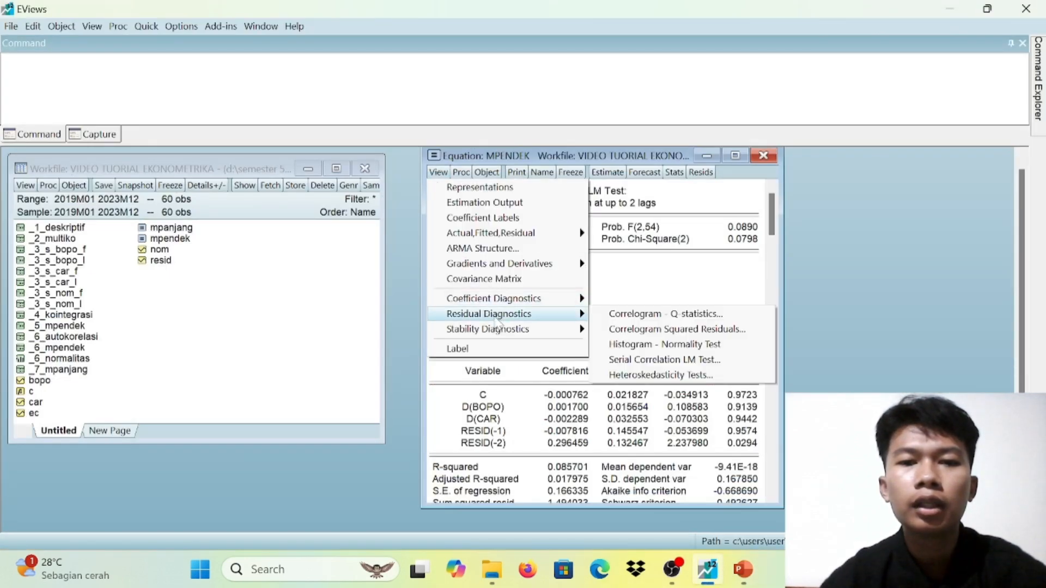
left_click(640, 377)
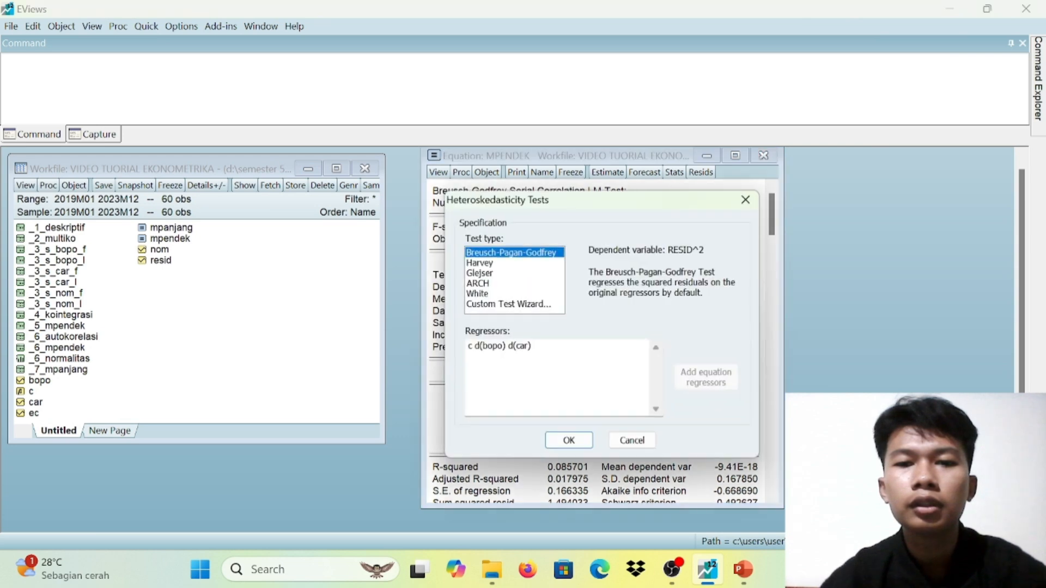
left_click(488, 263)
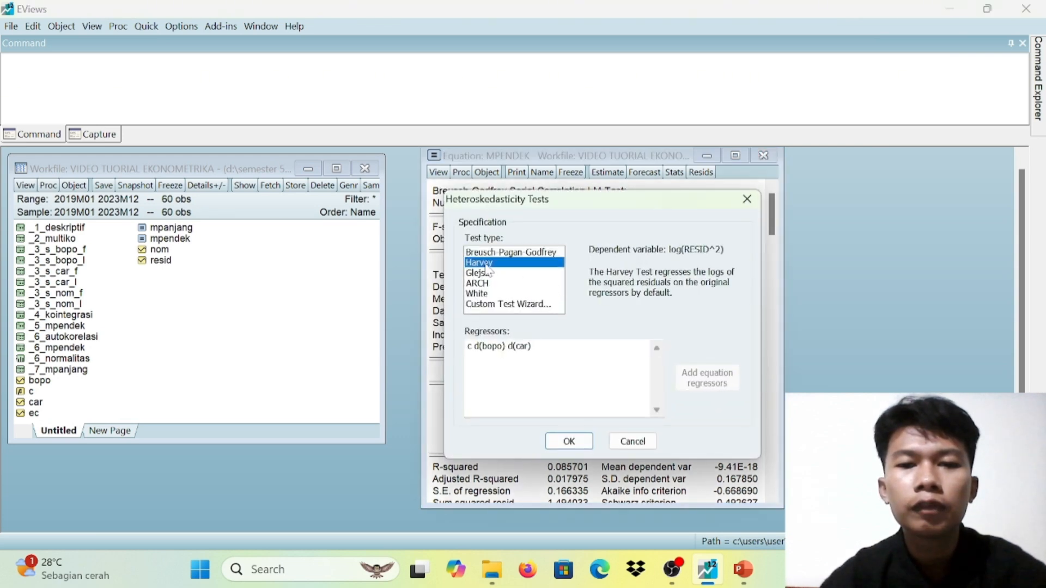
left_click(579, 442)
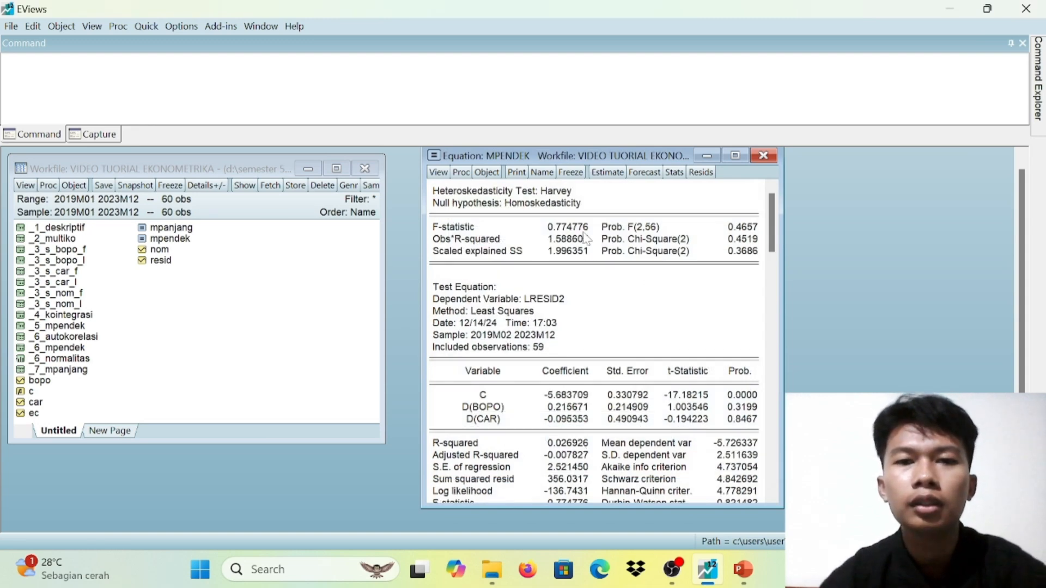
Freeze the Harvey heteroskedasticity test output as a table, name it _6_heteros and close the table
left_click(570, 172)
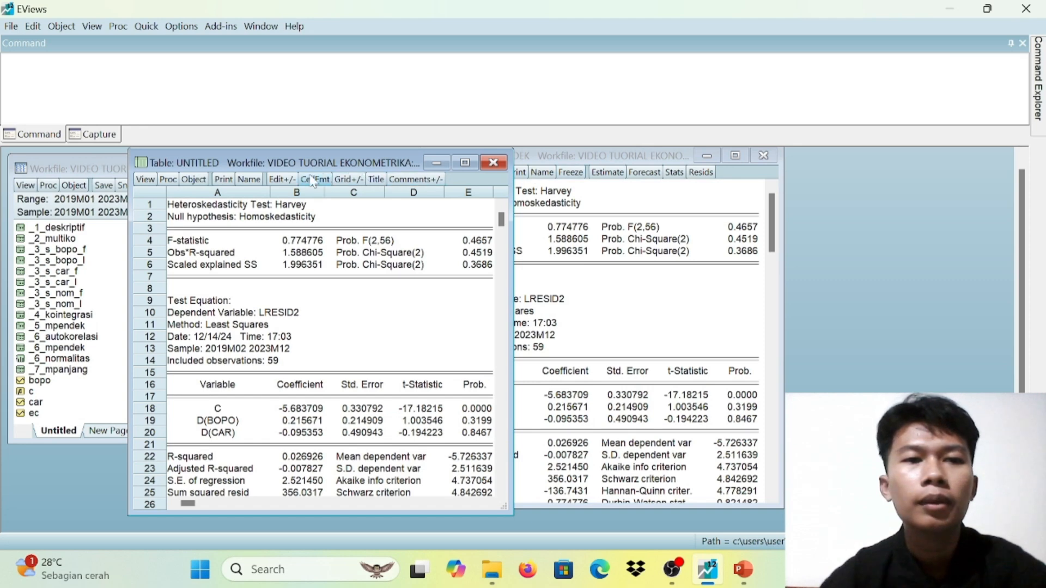
left_click(249, 179)
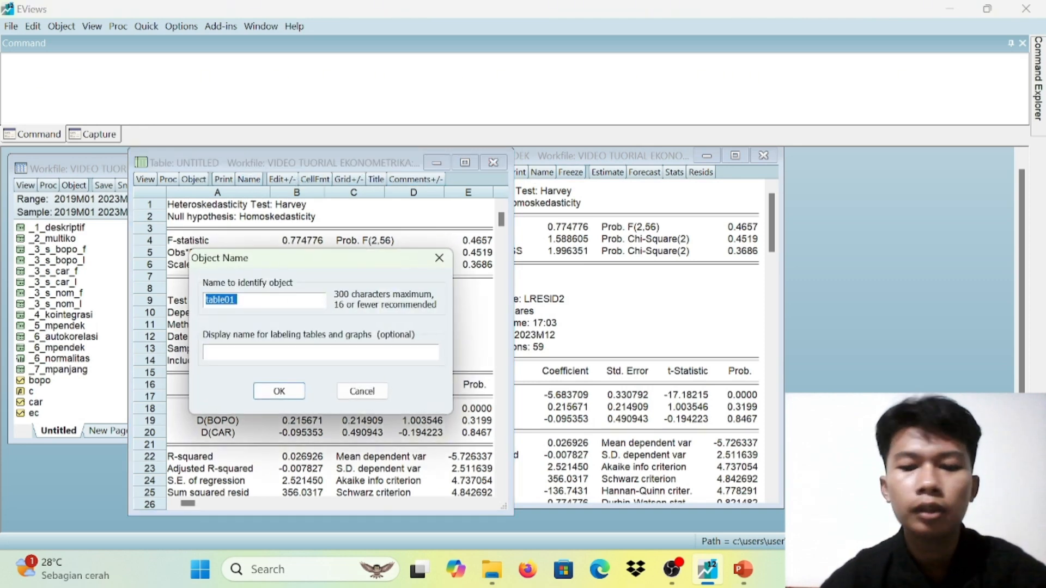
key("BackSpace")
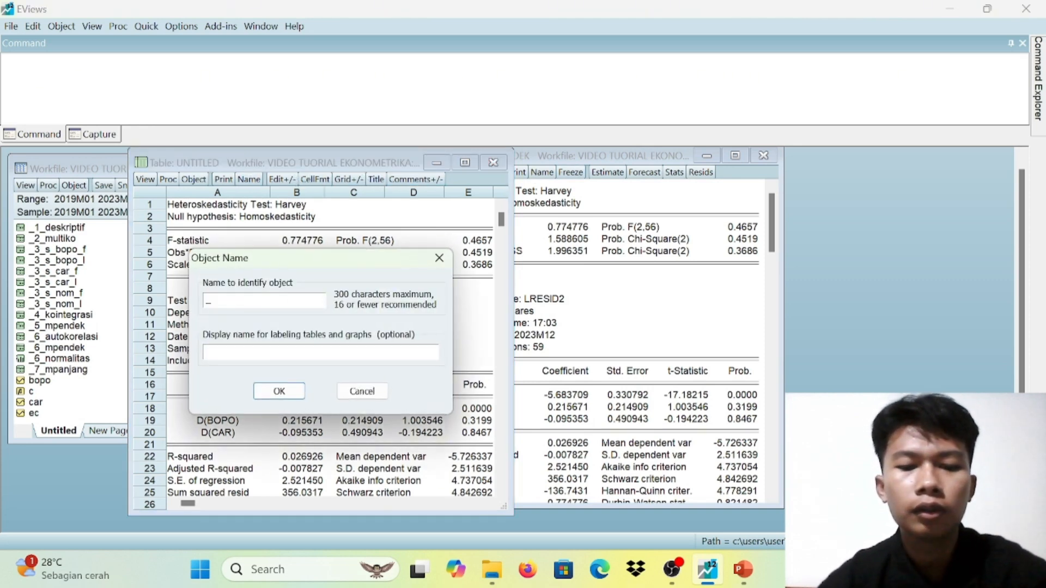
type("_6_h")
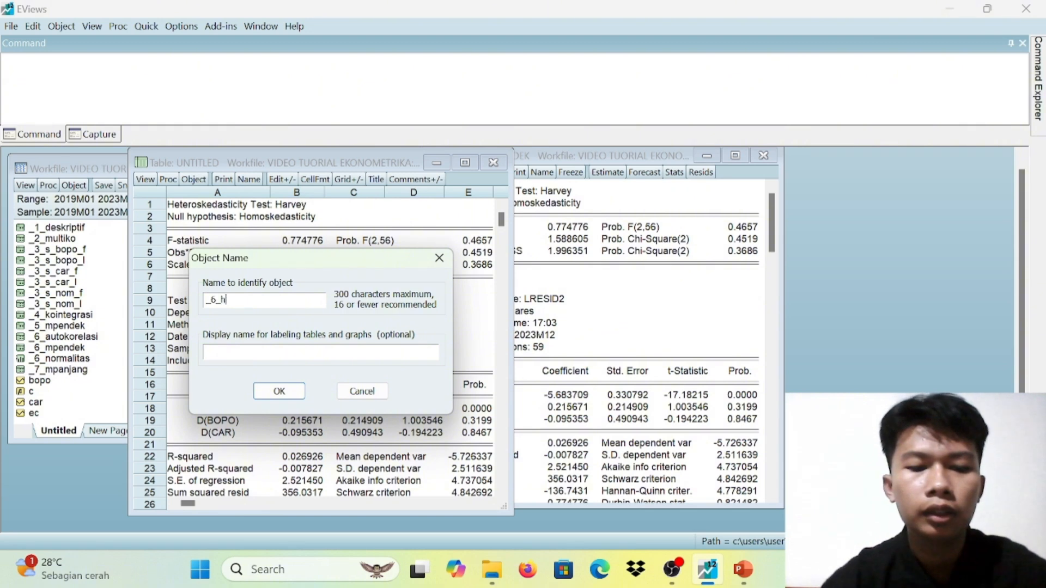
type("eteros")
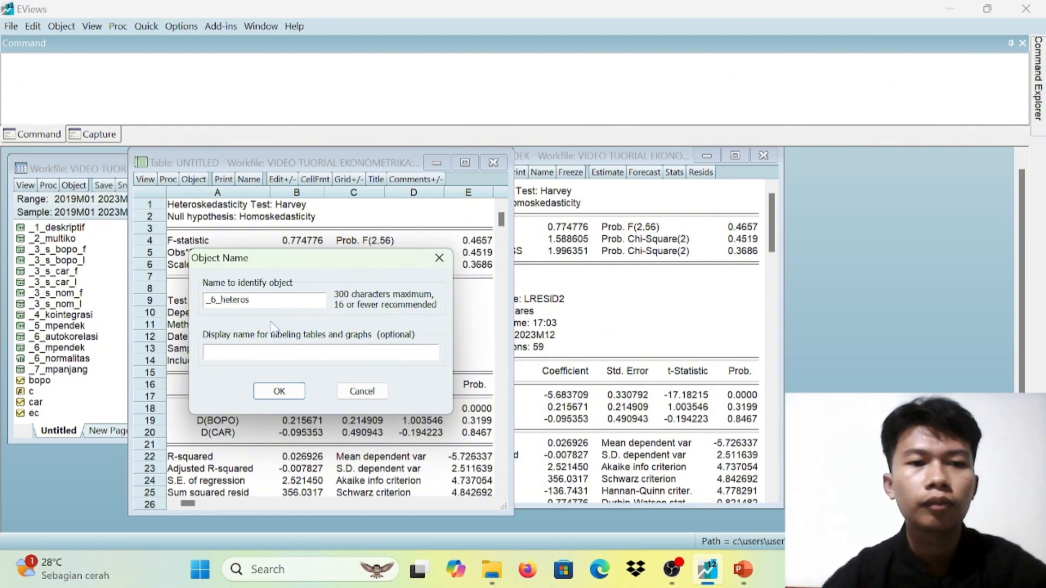
left_click(279, 391)
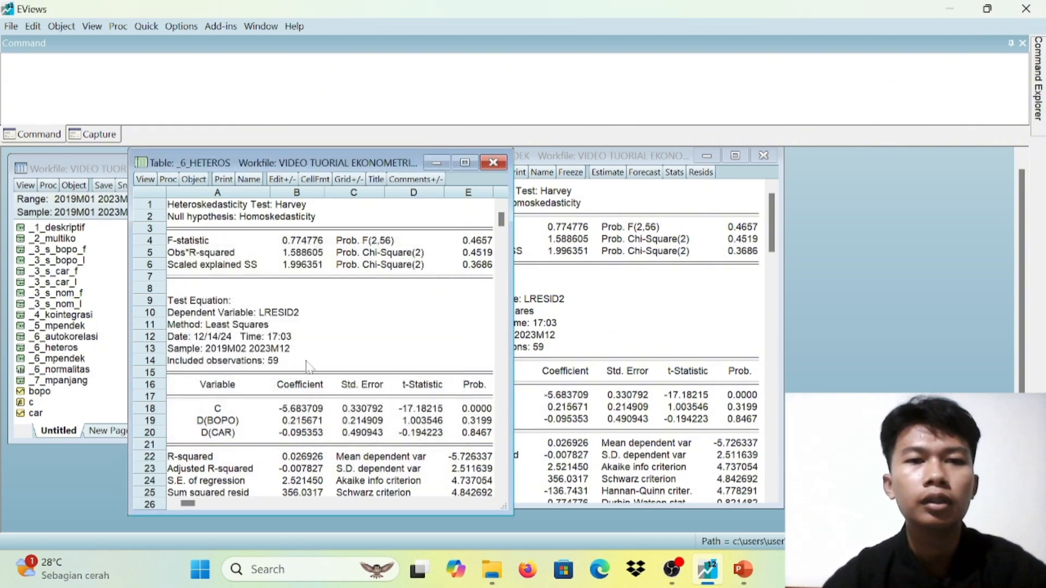
left_click(492, 163)
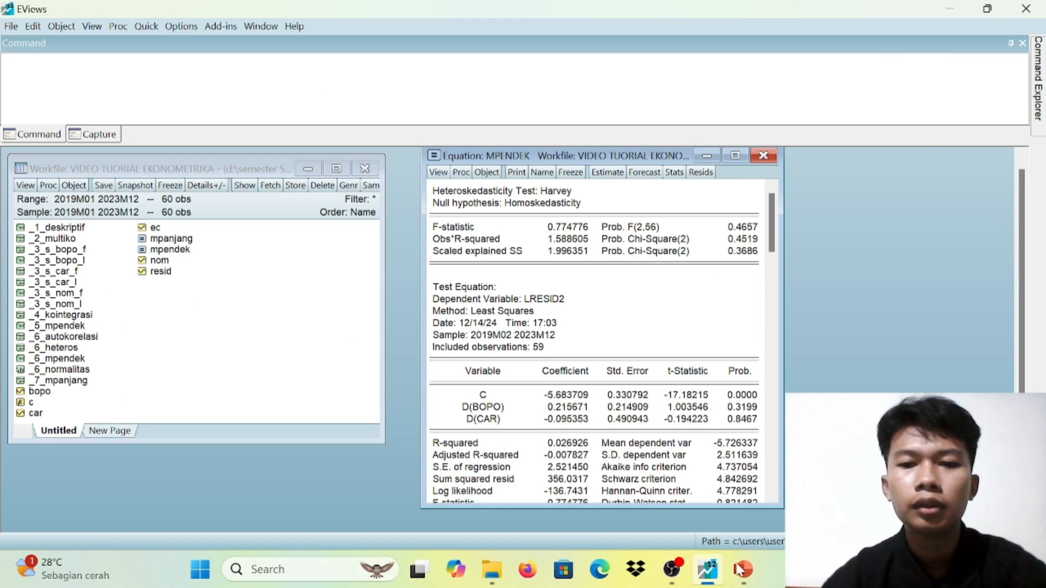
Switch to PowerPoint and read the Uji Heterokedastisitas slide with the Harvey test table and hypotheses
left_click(743, 478)
scroll(744, 478, "down", 1)
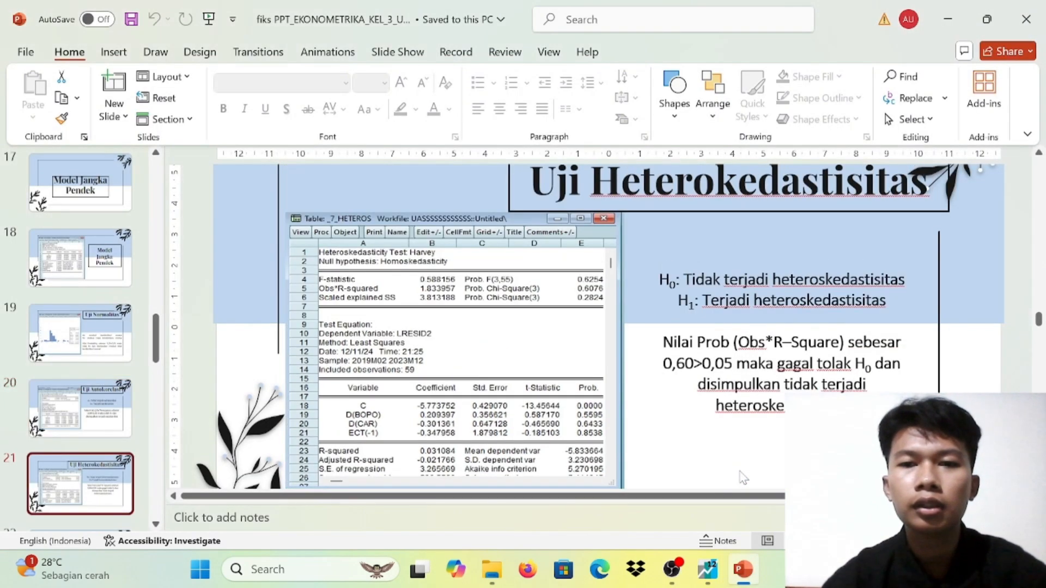